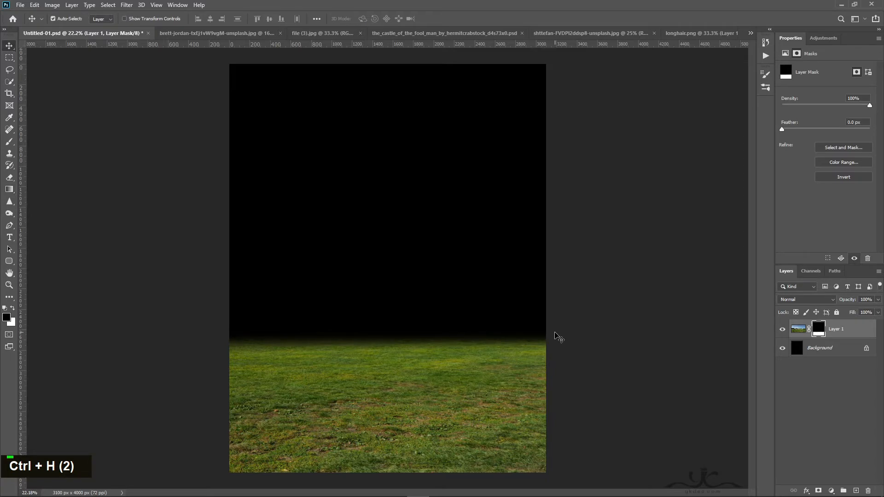
Step: Bring the marsh photo from file (3).jpg into Untitled-01.psd and clip it to the masked grass layer, Layer 1
click(333, 35)
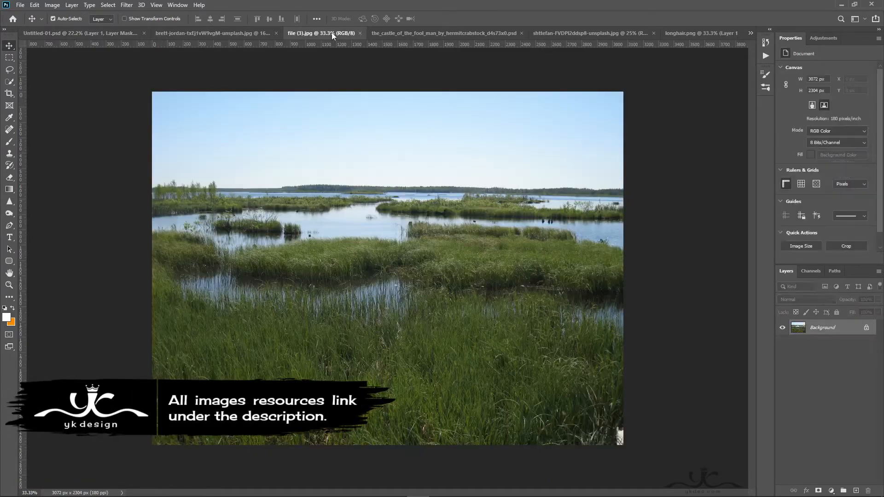
drag(514, 318, 399, 353)
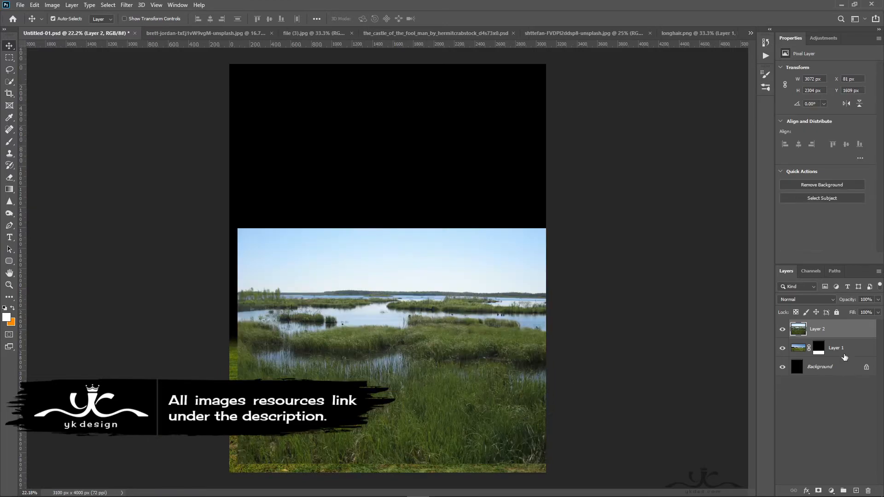
alt+click(856, 339)
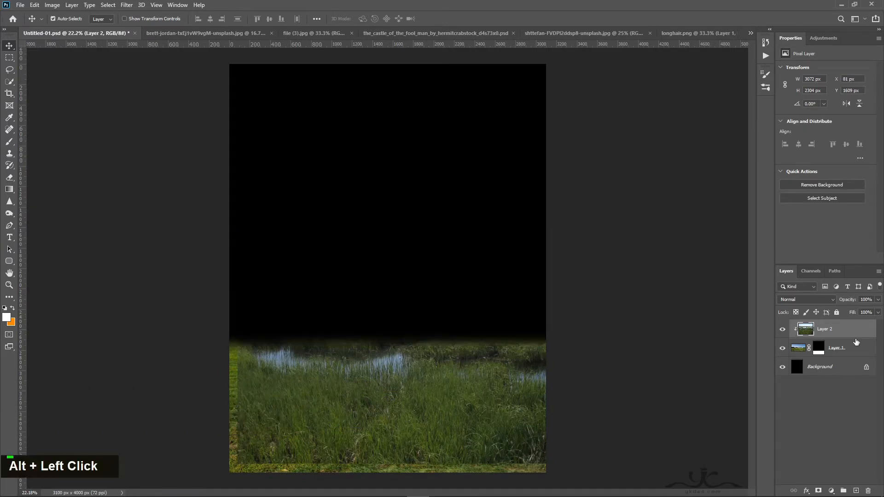
Step: Squash the marsh layer vertically and align it with the canvas's lower edge, so its horizon sits near the grass edge
key(ctrl+t)
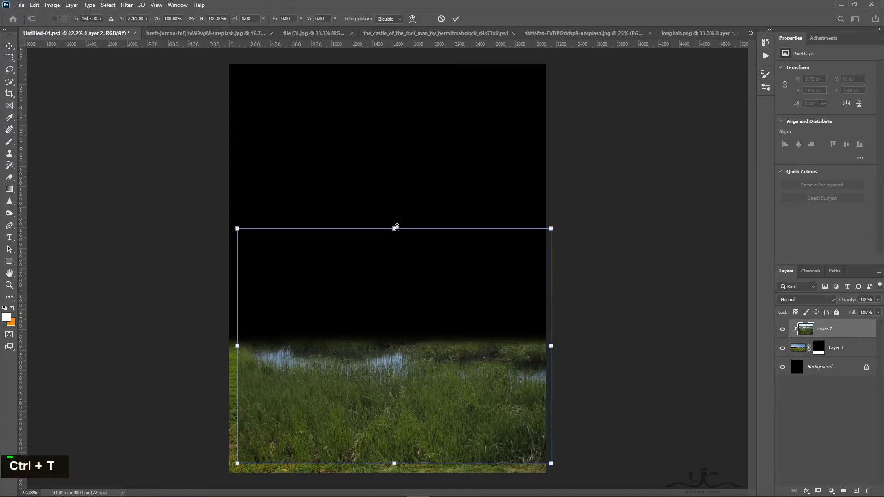
drag(396, 228, 396, 306)
drag(418, 436, 409, 445)
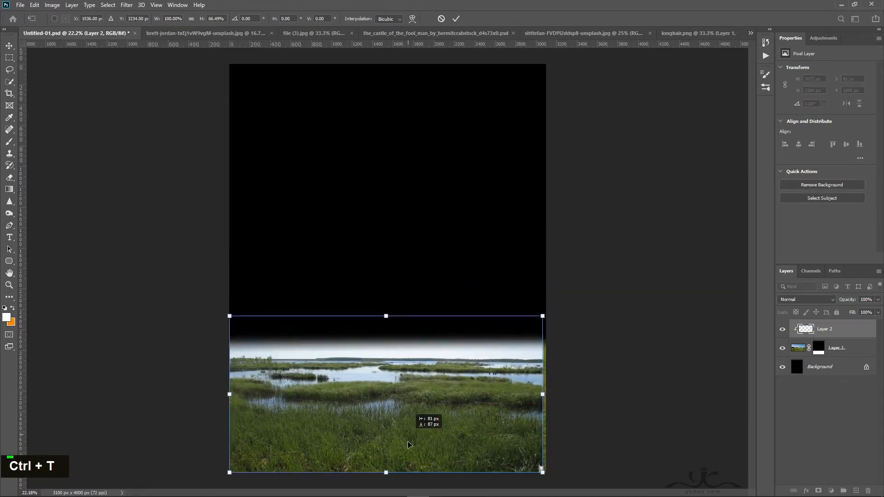
mouse_move(390, 315)
mouse_down()
mouse_move(391, 284)
mouse_move(394, 314)
mouse_move(400, 302)
mouse_up()
key(Return)
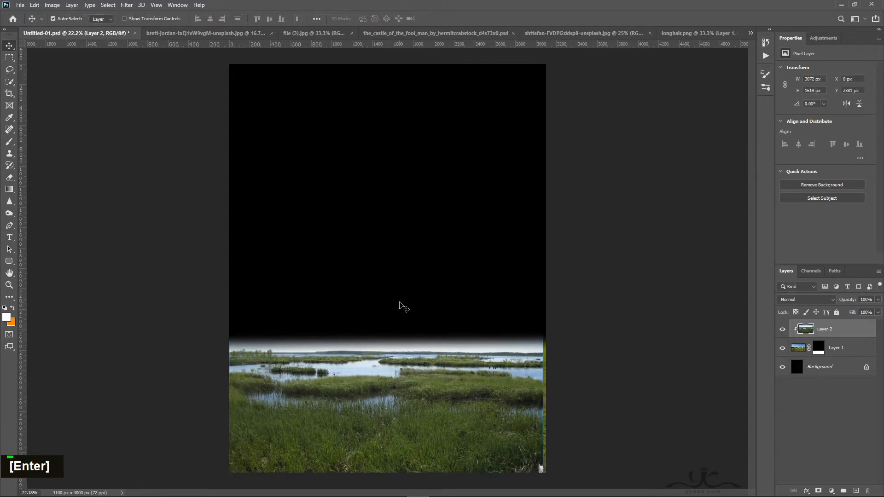
Step: Enlarge the marsh layer to about 3210 × 1692 px and reposition it to cover the full canvas width
key(ctrl+t)
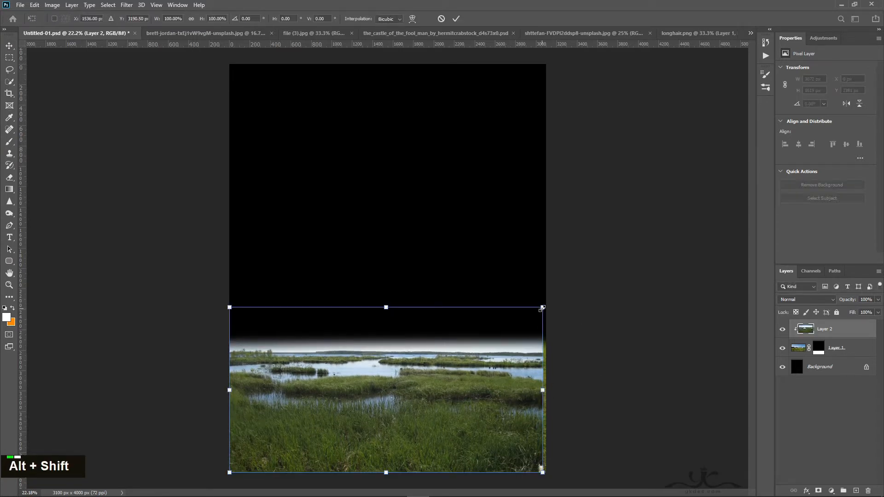
drag(543, 307, 550, 304)
drag(405, 350, 417, 348)
key(Return)
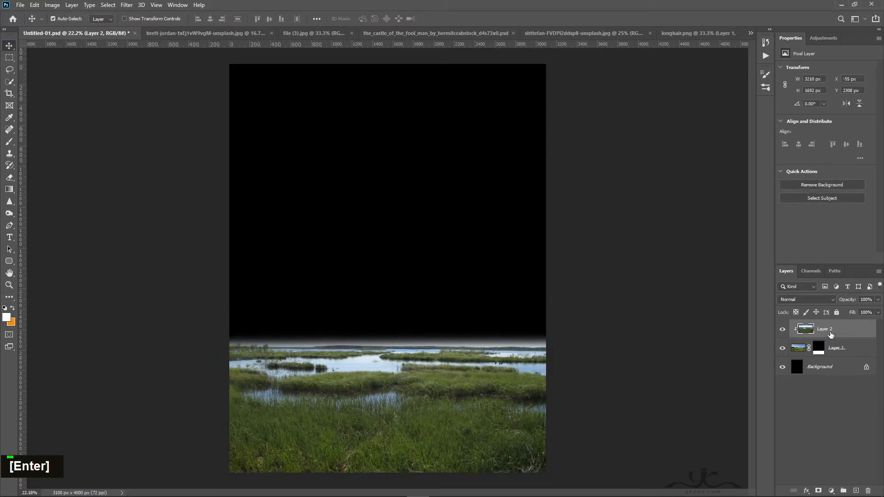
Step: Add a layer mask to the marsh layer and paint out its sky and horizon with a soft round black brush, 300 px, 48% flow
click(819, 491)
key(d)
key(b)
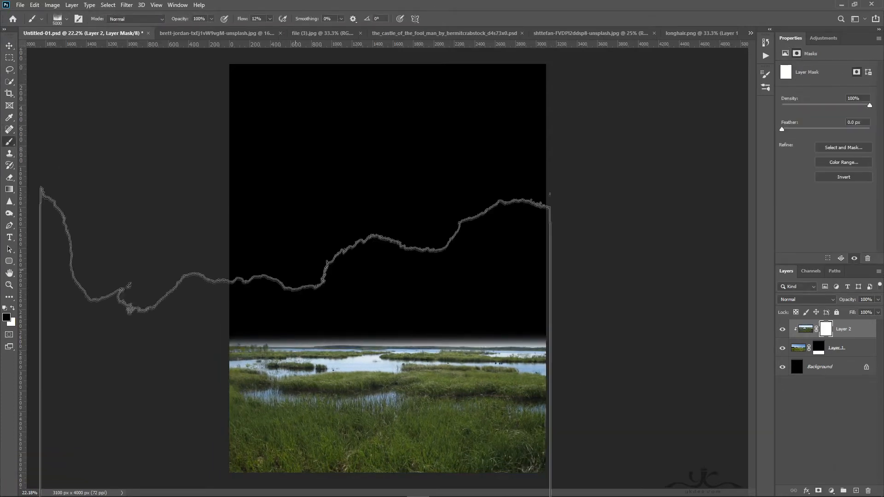
click(61, 19)
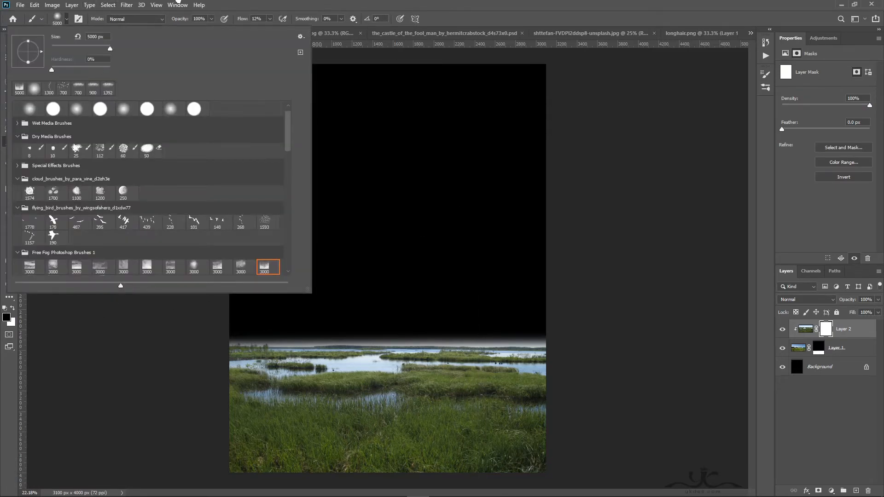
double_click(179, 1)
click(270, 18)
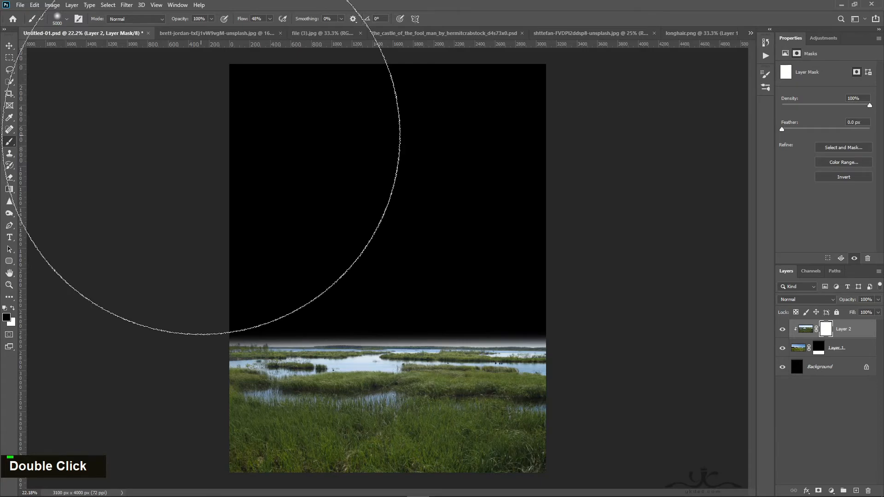
key(bracketleft)
key(bracketleft)
key(bracketleft)
key(bracketleft)
key(bracketleft)
key(bracketleft)
key(bracketleft)
key(bracketleft)
key(bracketleft)
key(bracketleft)
key(bracketleft)
key(bracketleft)
key(bracketleft)
key(bracketleft)
key(bracketleft)
key(bracketleft)
key(bracketleft)
key(bracketleft)
key(bracketleft)
key(bracketleft)
key(bracketleft)
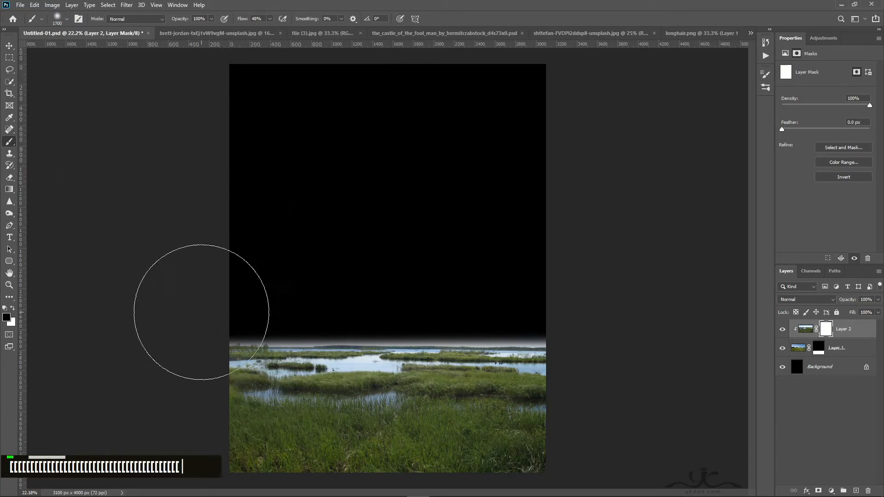
key(bracketright)
key(bracketright)
drag(224, 345, 311, 354)
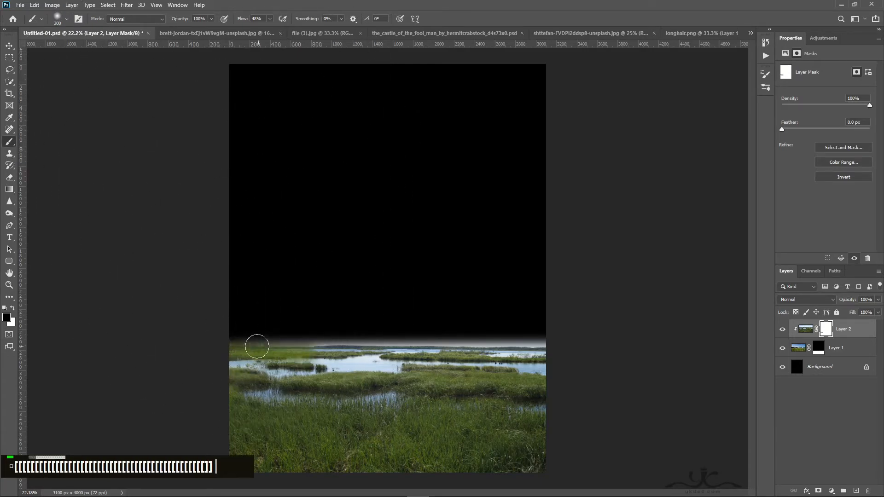
mouse_move(254, 343)
mouse_down()
mouse_move(224, 344)
mouse_move(376, 342)
mouse_move(344, 336)
mouse_move(308, 336)
mouse_move(574, 353)
mouse_move(528, 341)
mouse_move(566, 342)
mouse_move(489, 341)
mouse_move(555, 345)
mouse_move(525, 344)
mouse_up()
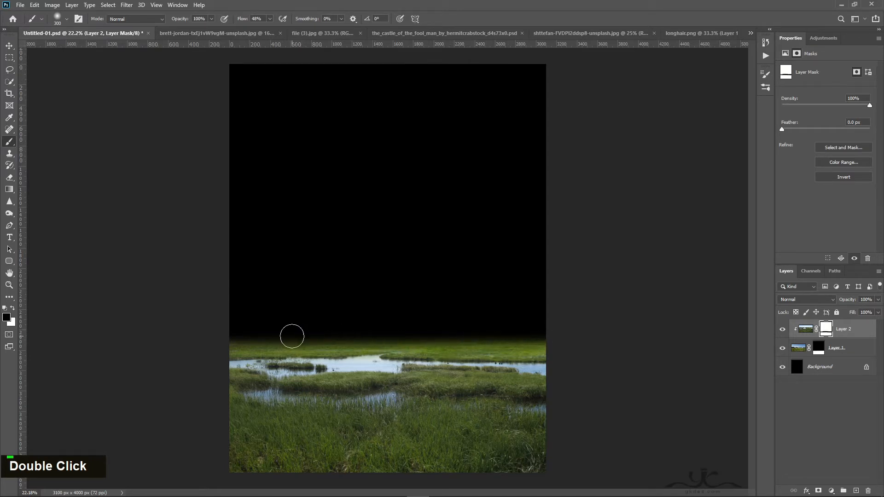
click(10, 46)
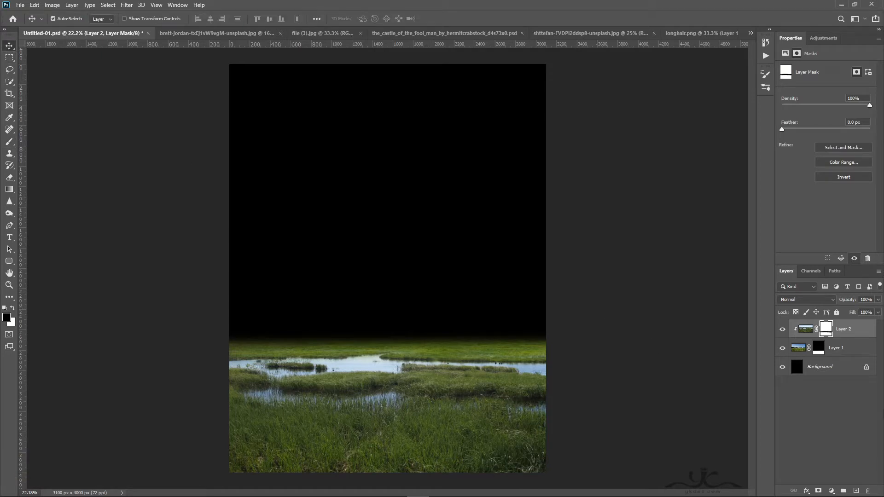
Step: Add a new layer above Background and stamp white fog in the sky with an enlarged brush from Free Fog Photoshop Brushes 1
click(831, 376)
click(856, 491)
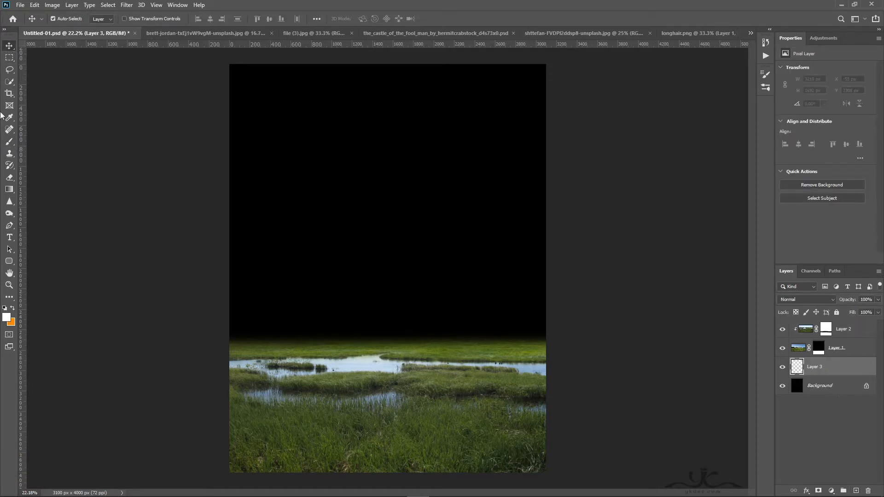
click(10, 141)
click(63, 18)
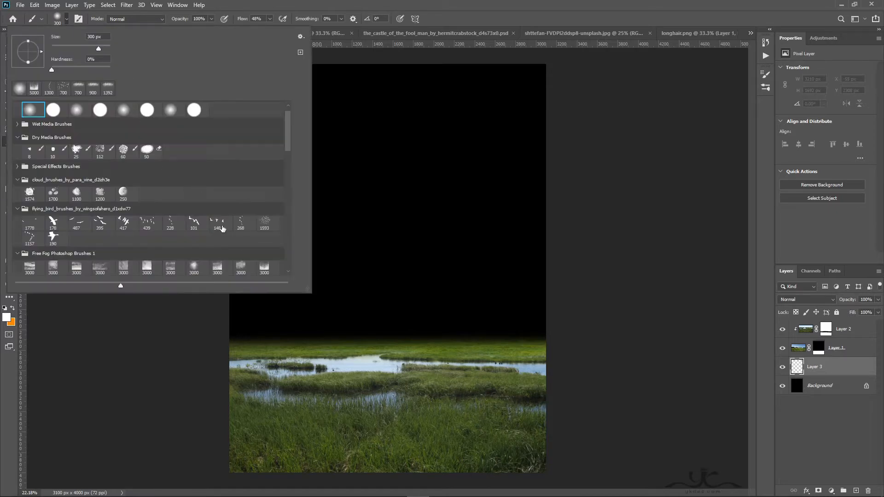
click(194, 267)
click(540, 5)
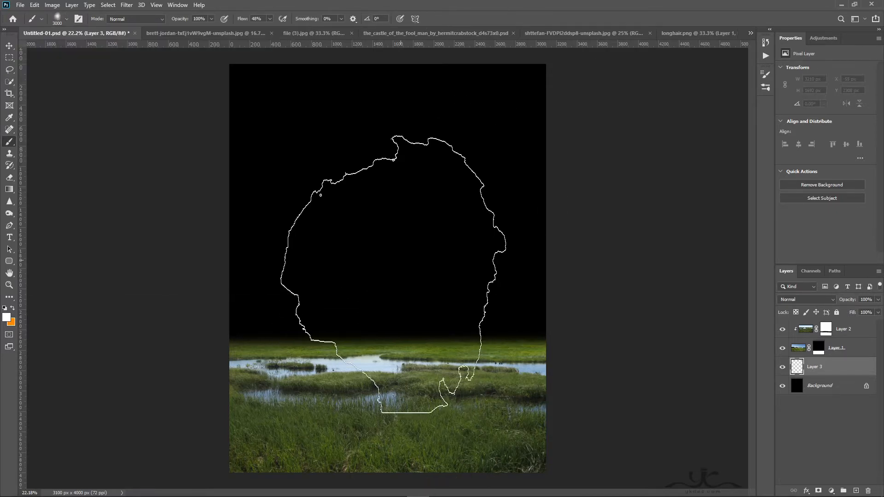
key(bracketright)
key(bracketright)
key(bracketright)
key(bracketright)
key(bracketright)
key(bracketright)
key(bracketright)
key(bracketright)
key(bracketright)
key(bracketright)
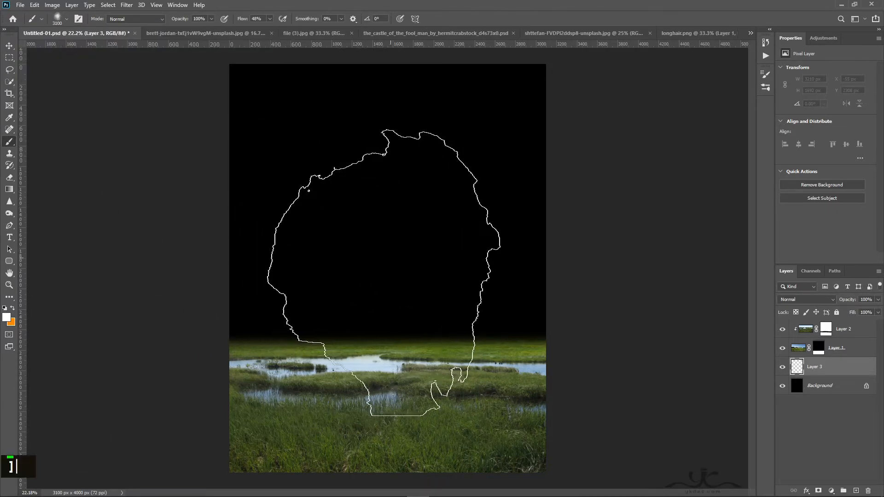
click(400, 240)
click(10, 48)
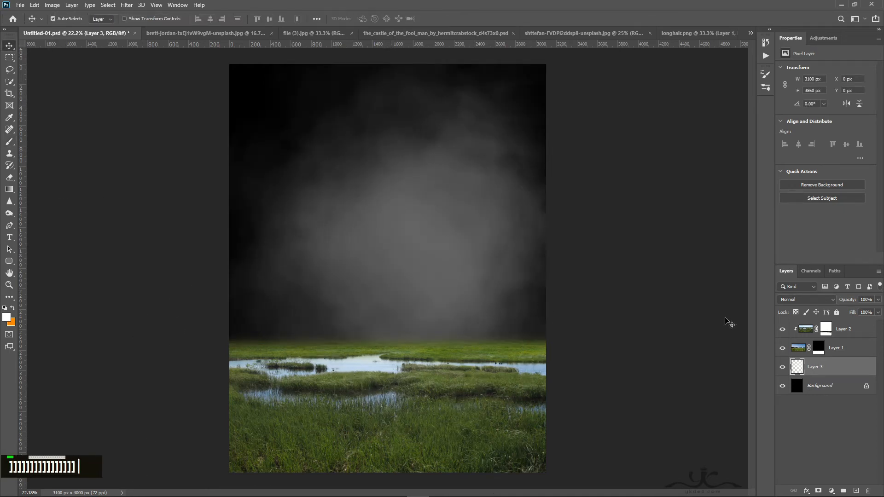
Step: Lower the fog layer's opacity to 67%
click(879, 301)
drag(878, 313, 864, 313)
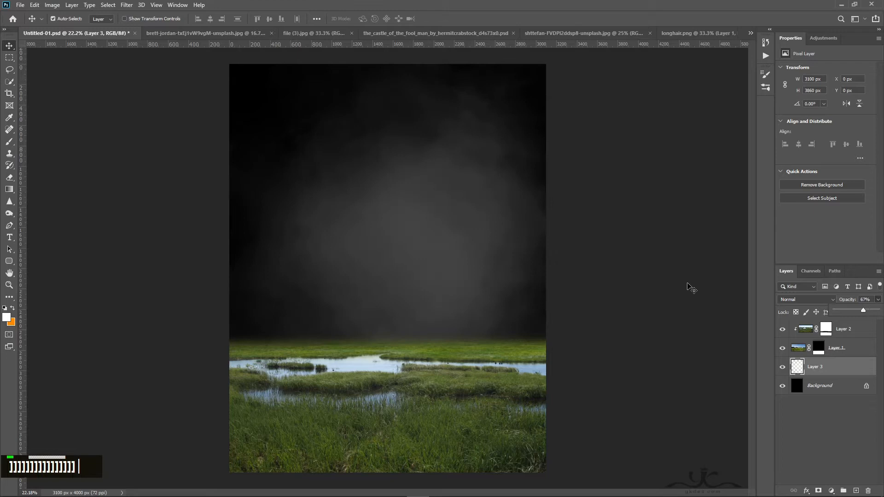
click(9, 46)
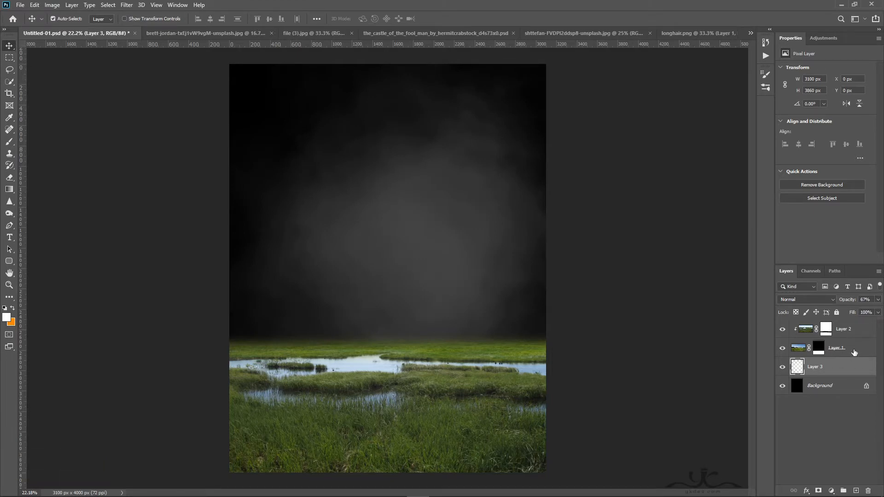
Step: Add a clipped Hue/Saturation adjustment above the marsh layer with Saturation -34 and Lightness about -47
click(855, 352)
click(854, 330)
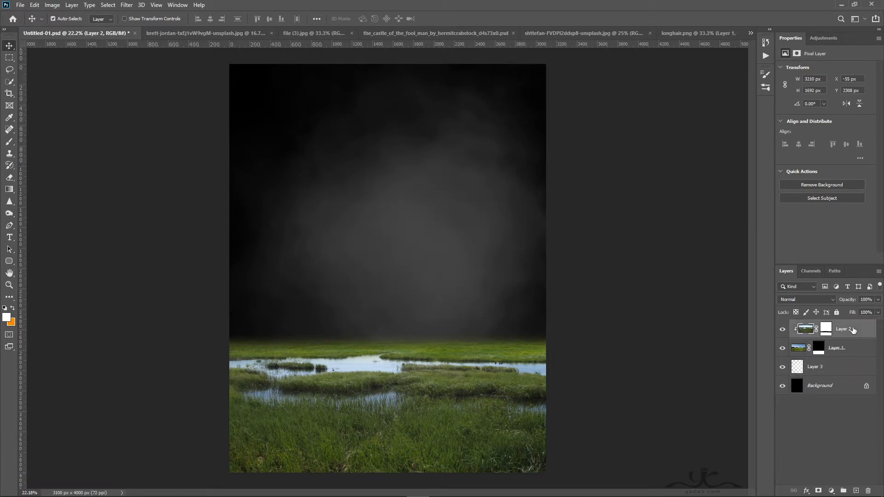
click(832, 492)
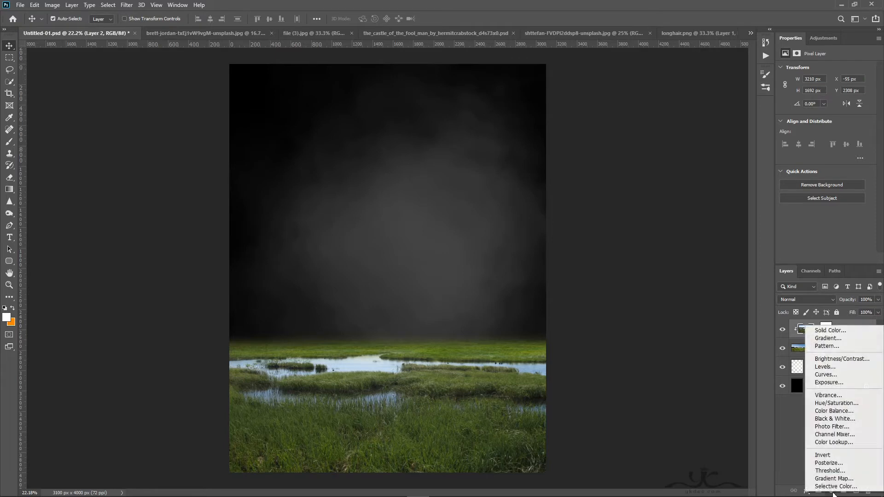
click(833, 404)
click(815, 259)
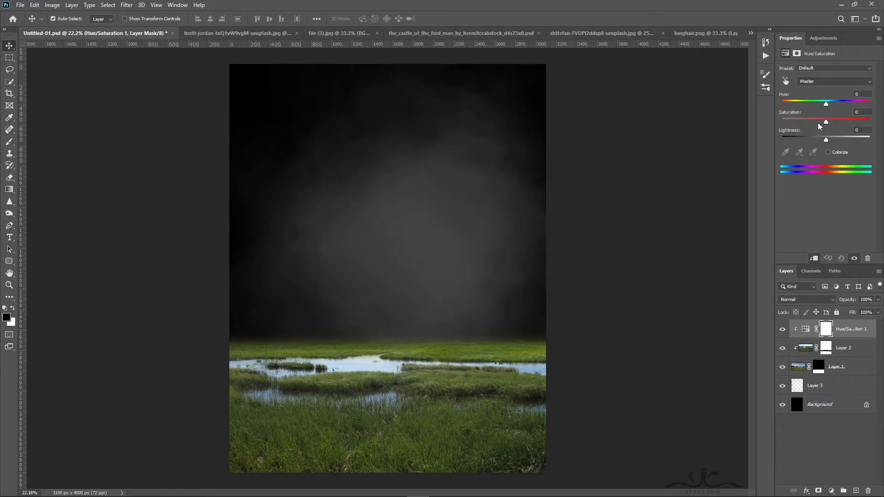
drag(826, 122, 804, 140)
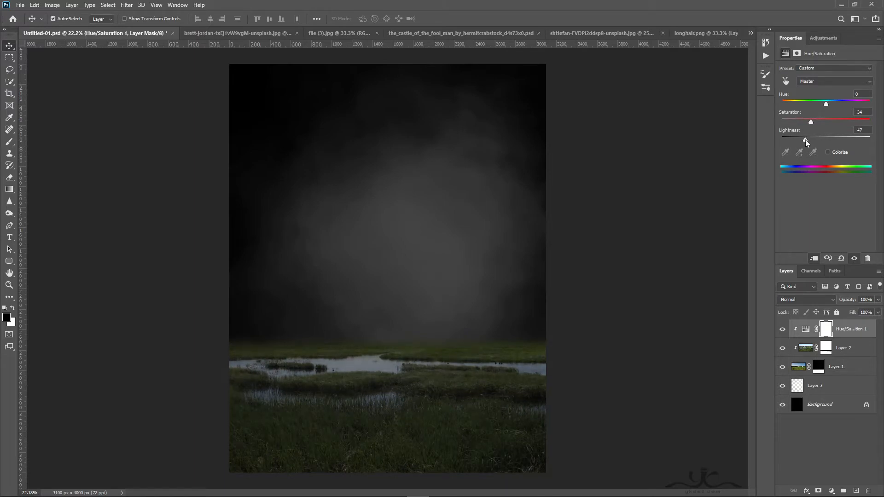
Step: Add a clipped Brightness/Contrast adjustment above Hue/Saturation with Brightness -29 and Contrast 23
click(832, 491)
click(847, 358)
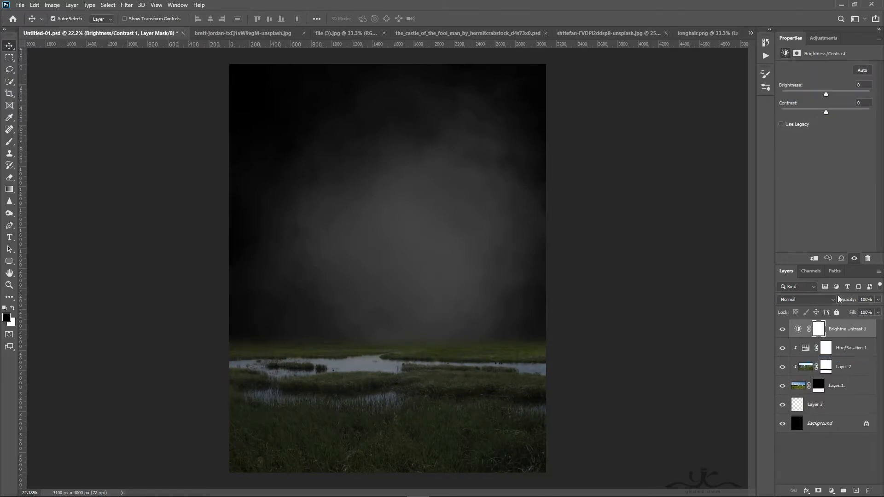
drag(826, 95, 818, 95)
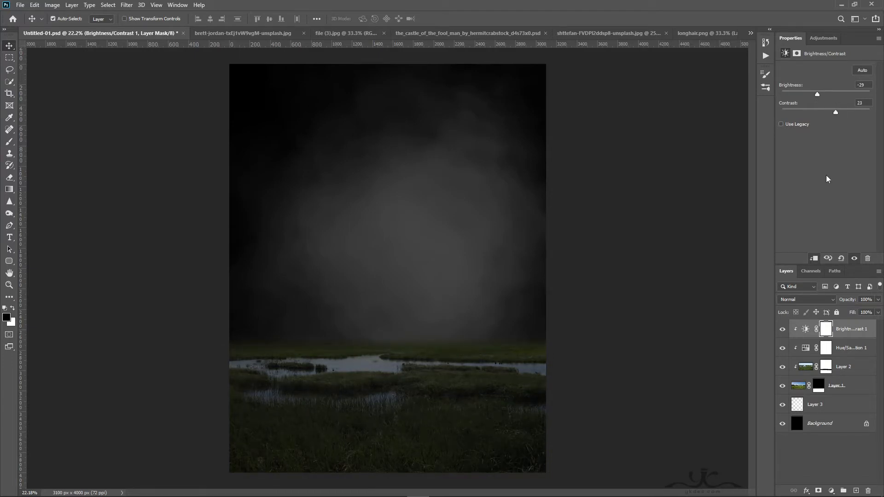
Step: Add a new clipped layer above Brightness/Contrast and darken the ground along the horizon with a large soft round black brush
click(857, 491)
alt+click(860, 338)
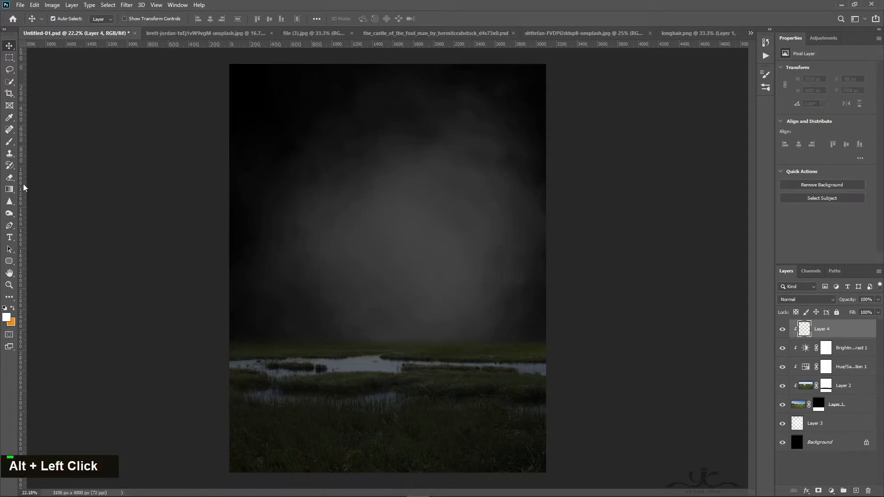
click(10, 143)
click(7, 318)
drag(97, 120, 57, 151)
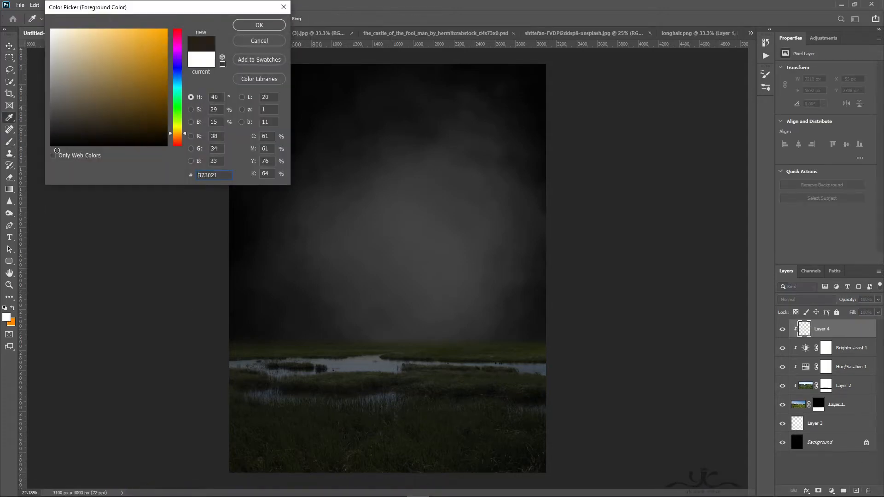
click(270, 26)
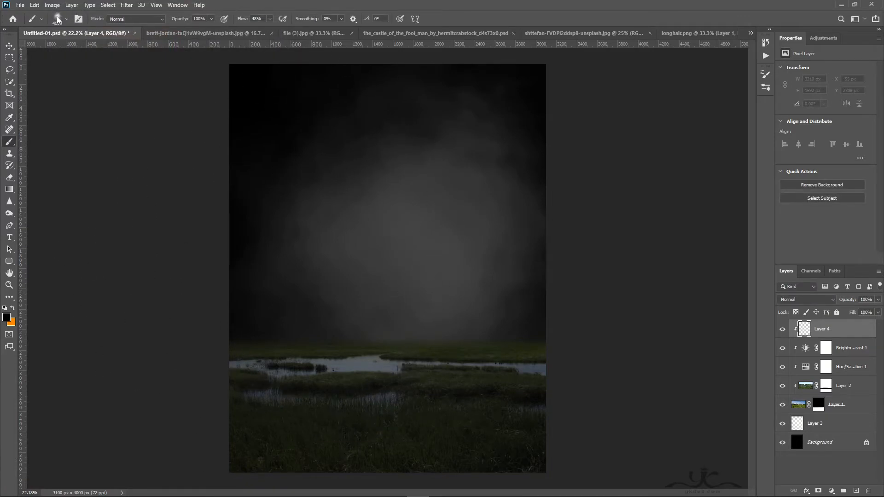
click(57, 19)
key(Escape)
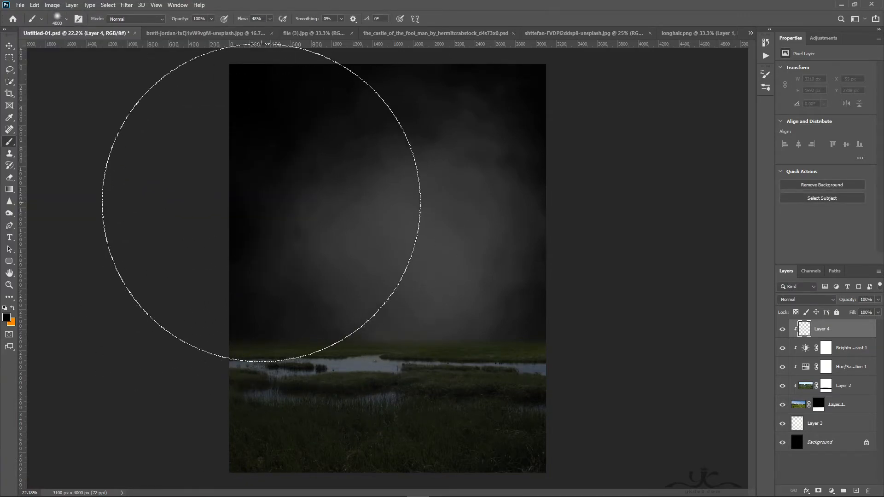
key(bracketleft)
key(bracketleft)
key(bracketleft)
key(bracketleft)
key(bracketleft)
key(bracketleft)
key(bracketleft)
key(bracketleft)
key(bracketleft)
key(bracketleft)
key(bracketleft)
key(bracketleft)
key(bracketleft)
key(bracketleft)
key(bracketleft)
key(bracketleft)
key(bracketleft)
key(bracketleft)
key(bracketleft)
key(bracketleft)
key(bracketleft)
key(bracketleft)
key(bracketleft)
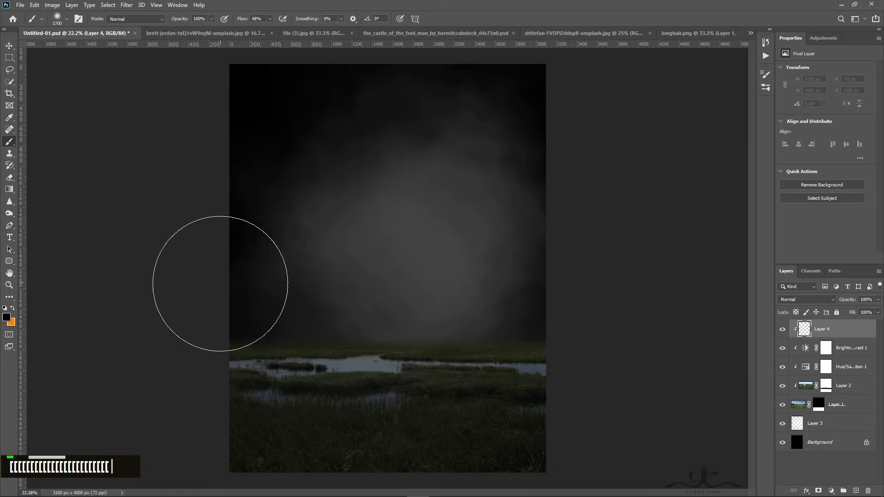
key(bracketleft)
key(bracketleft)
mouse_move(208, 292)
mouse_down()
mouse_move(470, 286)
mouse_move(355, 282)
mouse_move(513, 300)
mouse_up()
key(bracketleft)
key(bracketleft)
key(bracketleft)
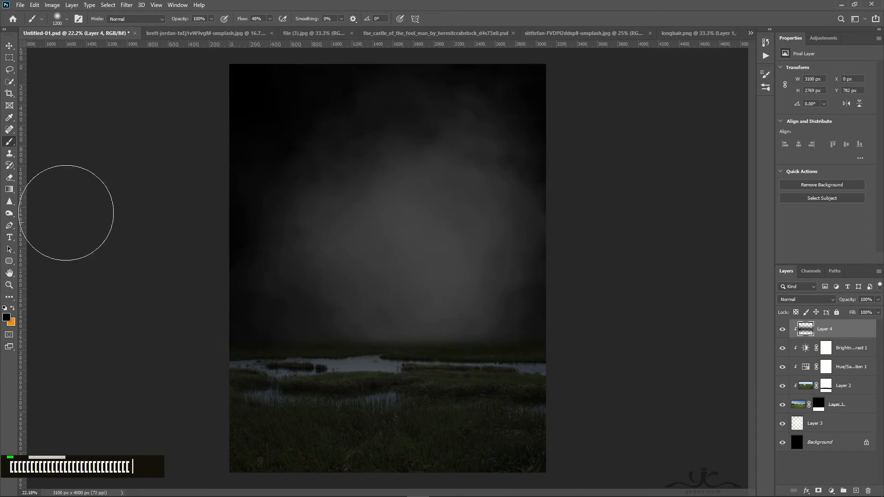
click(6, 46)
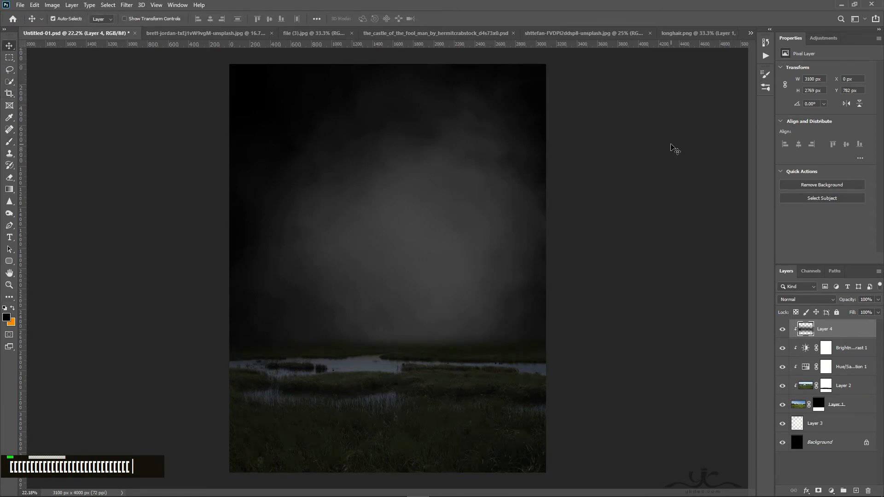
Step: Compare the scene with and without the horizon shading layer, and lower that layer's opacity to 79%
click(783, 331)
click(783, 332)
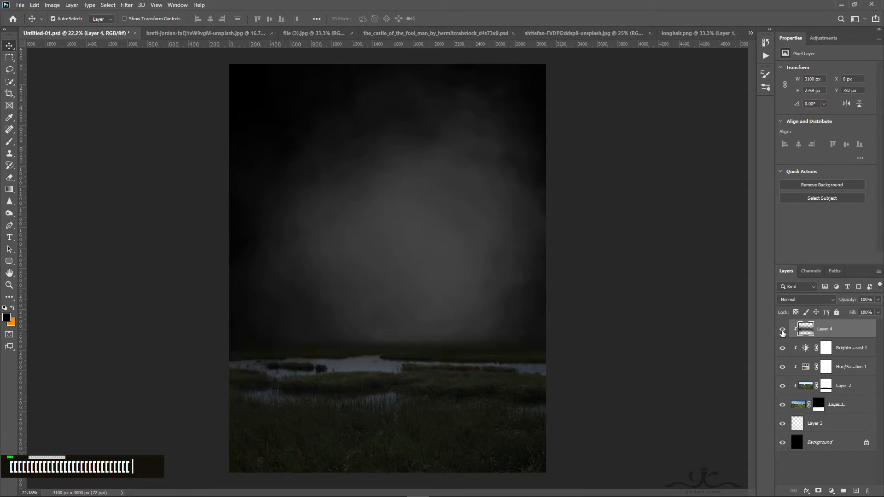
click(878, 300)
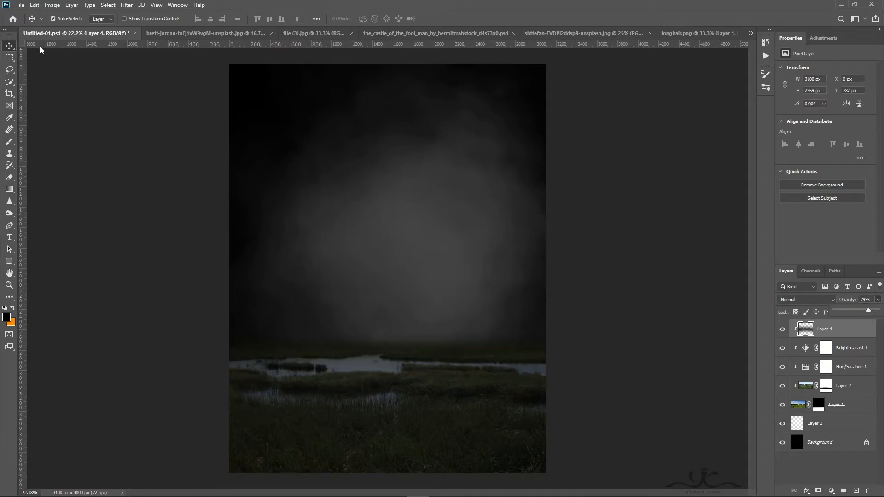
Step: Bring the castle cutout into the marsh document, scale it to about 1982 px wide and place it on the horizon
click(442, 32)
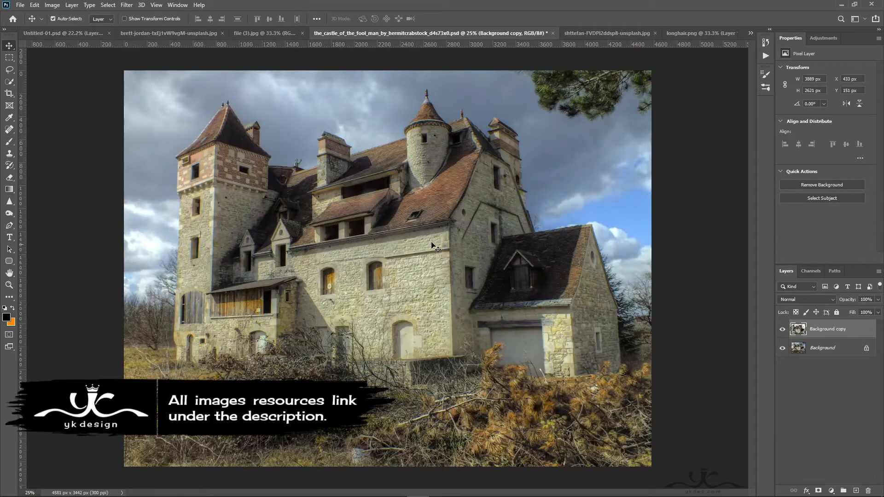
drag(433, 246, 494, 300)
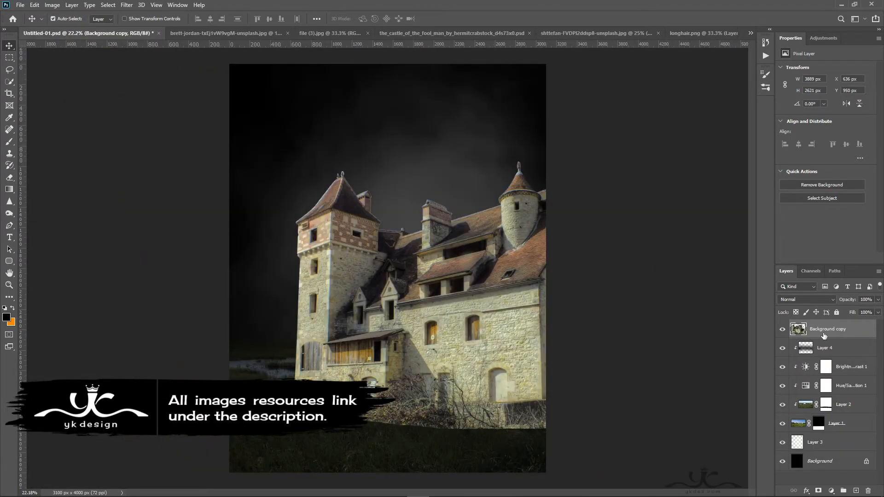
key(ctrl+t)
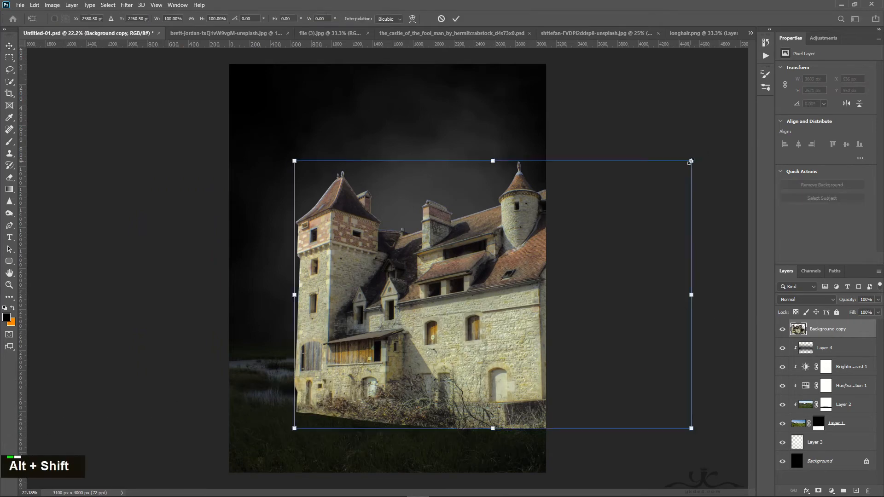
drag(696, 156, 526, 190)
drag(471, 234, 488, 259)
key(Return)
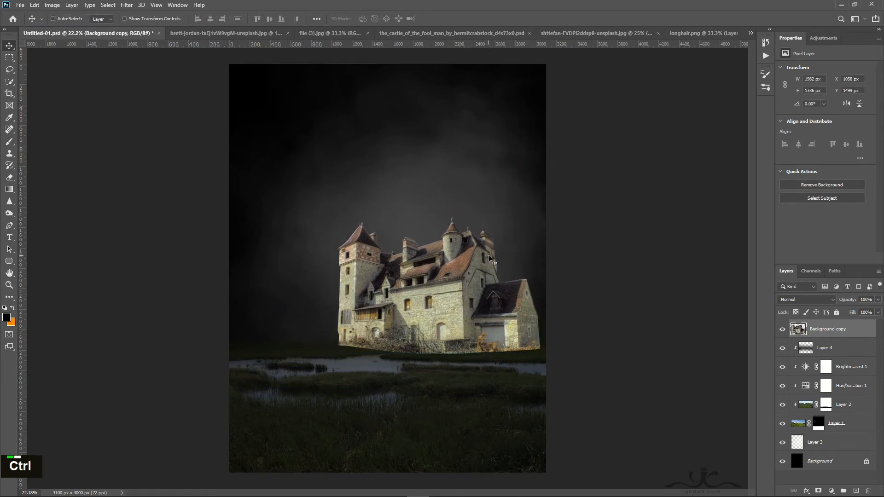
Step: Enlarge the castle to about 112% and shift it slightly up and left along the horizon
key(ctrl+h)
key(ctrl+h)
key(ctrl+t)
drag(540, 215, 554, 210)
drag(487, 296, 481, 289)
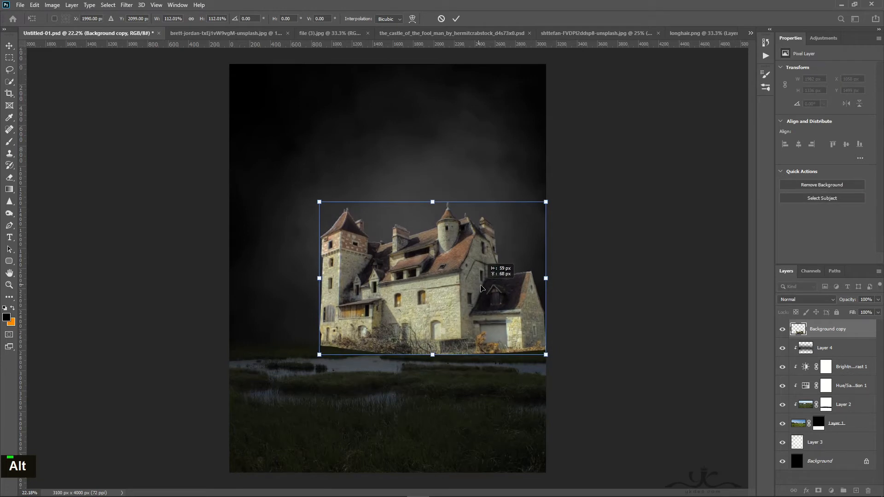
key(Return)
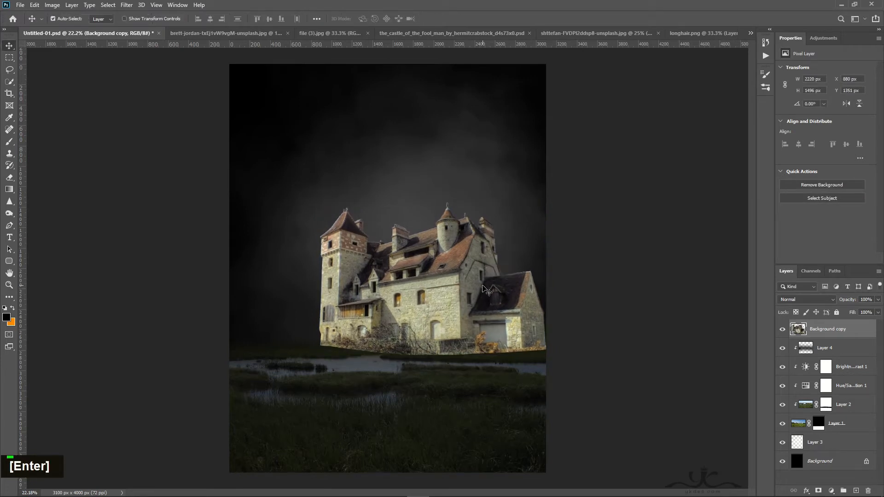
Step: Scale the castle down slightly to about 2133 px wide
key(ctrl+t)
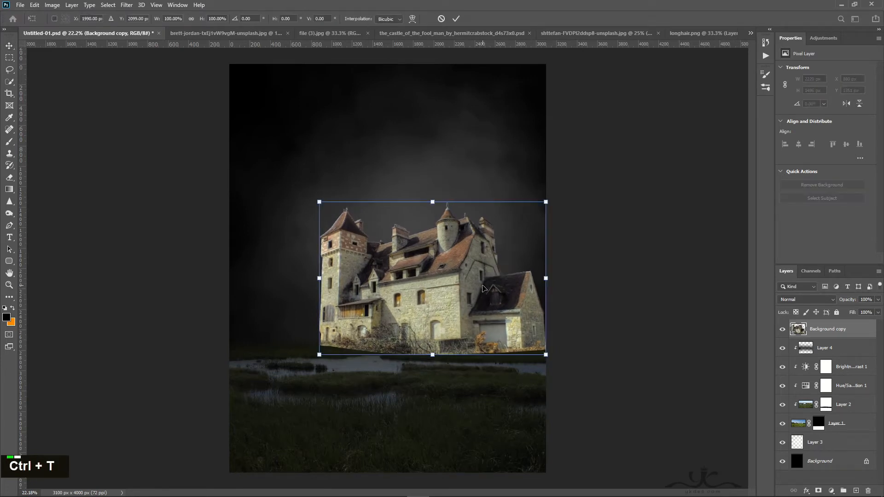
key(Return)
key(ctrl+h)
key(ctrl+h)
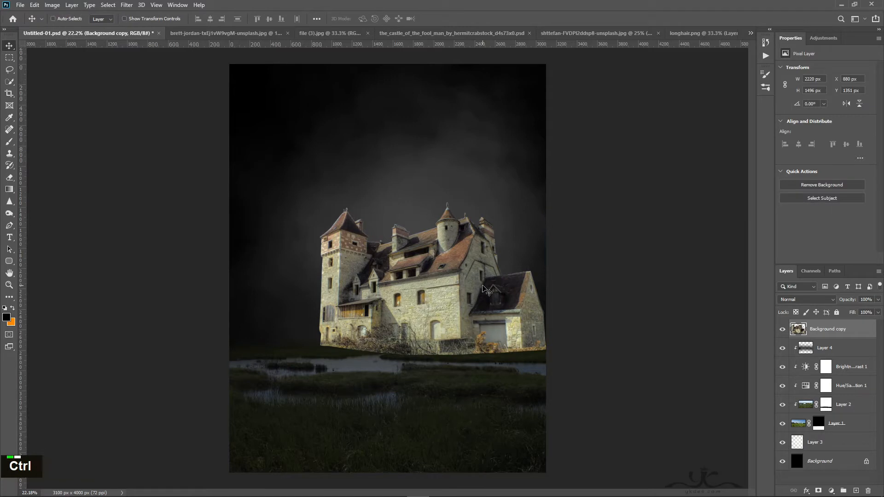
key(ctrl+t)
drag(545, 203, 544, 205)
key(Return)
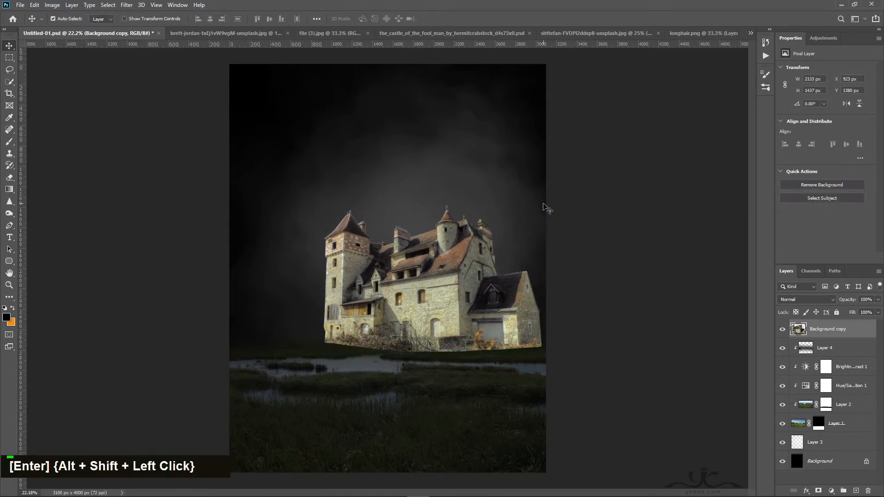
Step: Nudge the castle about 28 px right and 12 px down
key(Right)
key(Right)
key(Right)
key(Down)
key(Down)
key(Down)
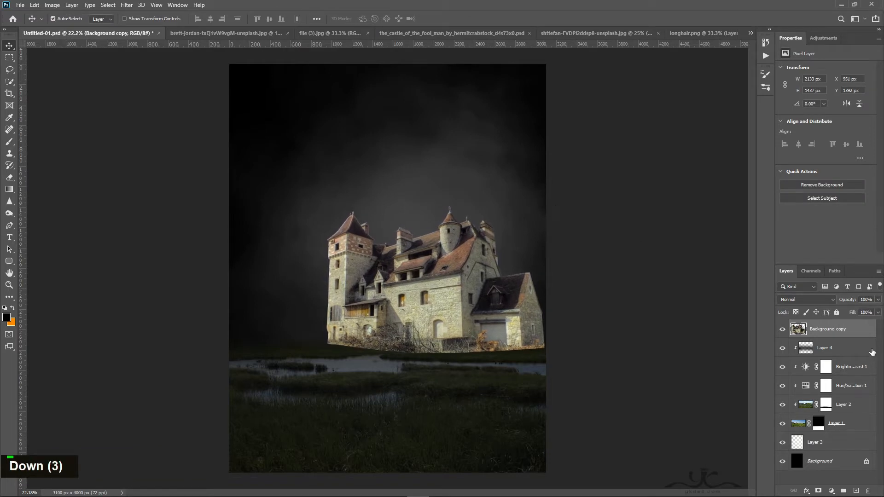
Step: Add a layer mask to the castle and hide its hard lower edge in the grass with a small soft black brush
click(819, 492)
click(9, 141)
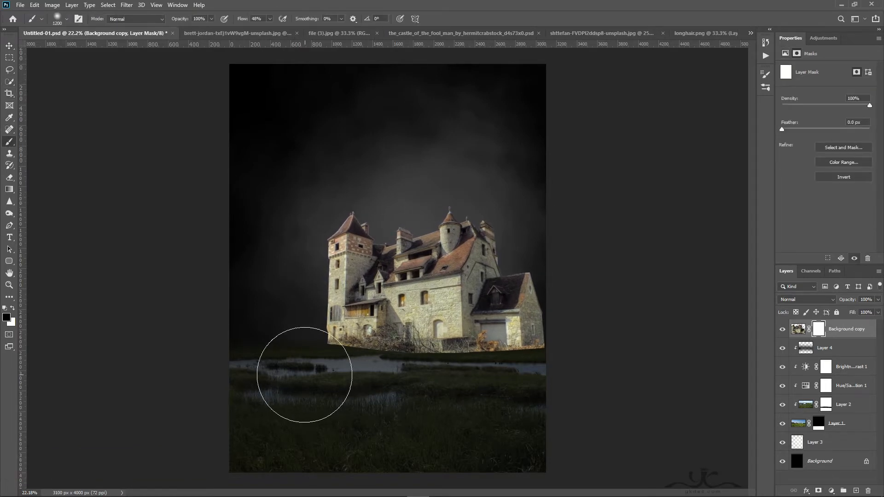
key(bracketleft)
key(bracketleft)
key(bracketleft)
key(bracketleft)
key(bracketleft)
key(bracketleft)
key(bracketleft)
key(bracketleft)
key(bracketleft)
key(bracketleft)
key(bracketleft)
key(bracketleft)
key(bracketleft)
key(bracketleft)
key(bracketleft)
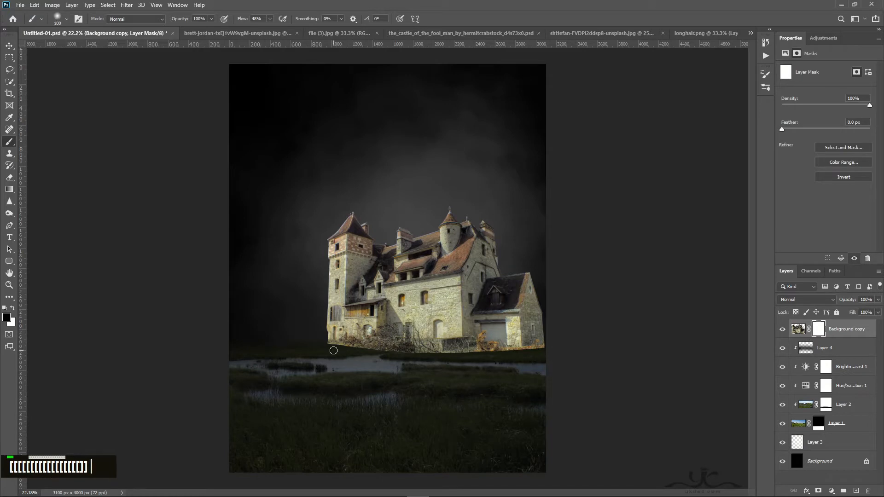
key(bracketright)
key(bracketright)
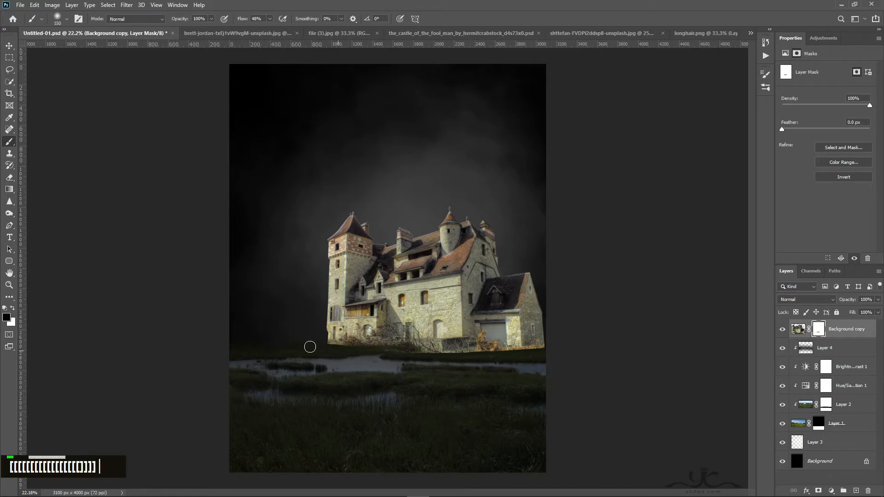
drag(310, 347, 355, 348)
key(bracketright)
key(bracketright)
drag(423, 359, 583, 355)
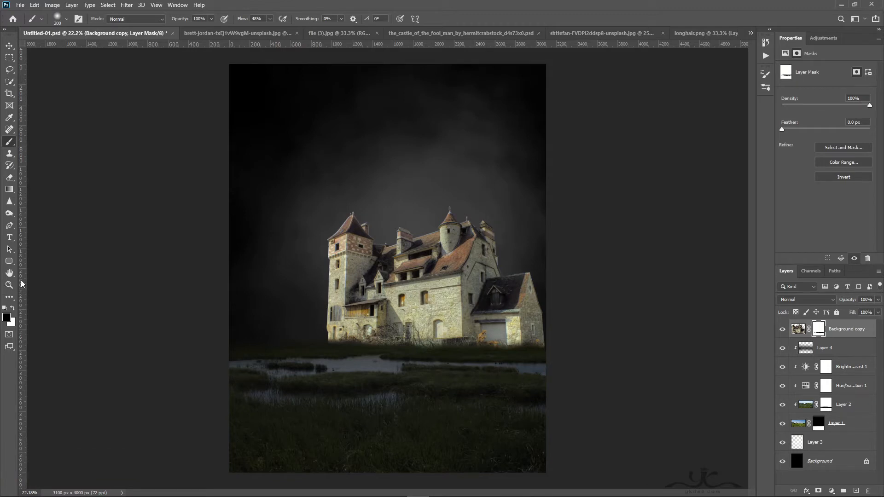
Step: Nudge the masked castle 20 px further right
click(10, 48)
key(shift+Right)
key(shift+Right)
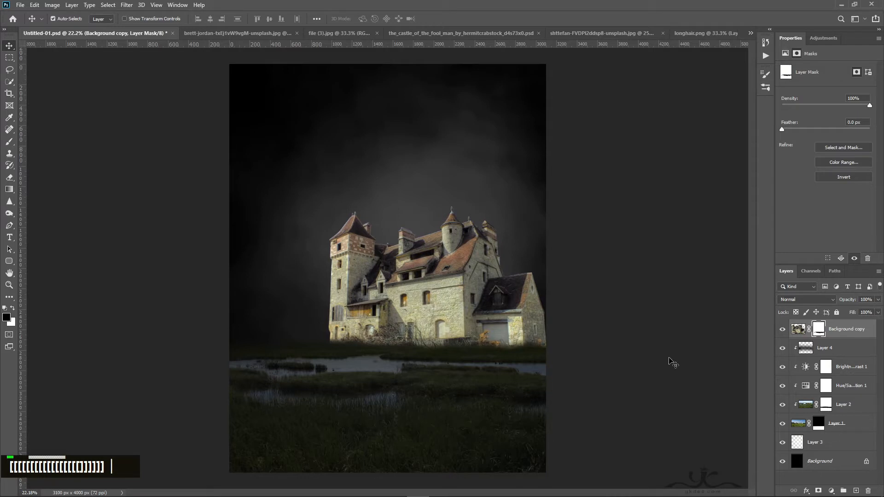
Step: Add a Hue/Saturation adjustment clipped to the castle with Saturation -25 and Lightness -29
click(831, 491)
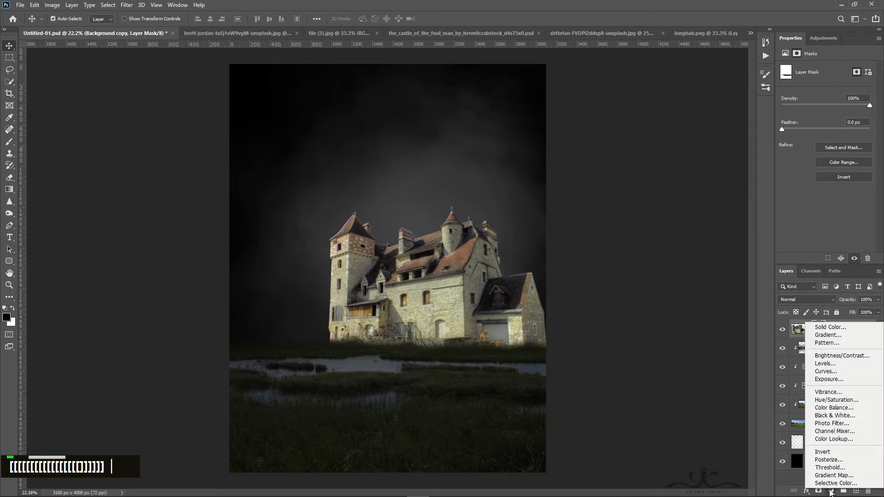
click(835, 403)
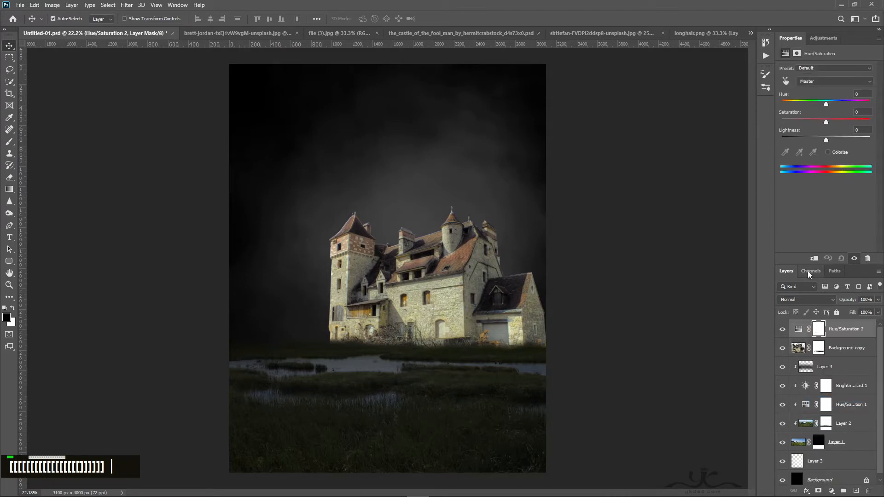
click(814, 259)
drag(828, 140, 814, 141)
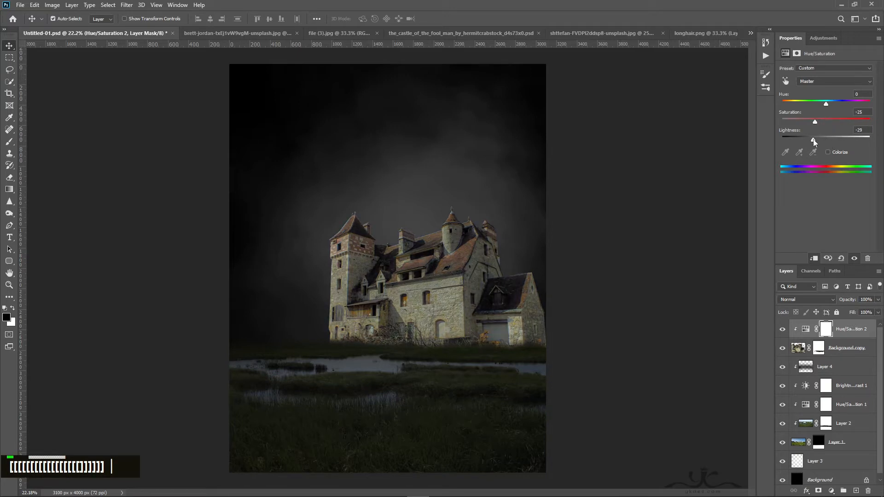
Step: Add a clipped Exposure adjustment above the castle's Hue/Saturation with Exposure -1.92 and Gamma Correction 0.71
click(831, 492)
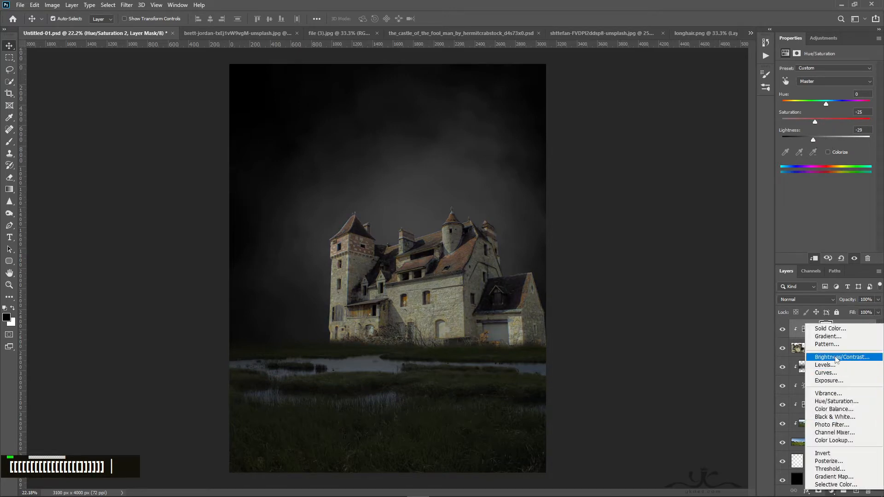
click(835, 382)
click(814, 259)
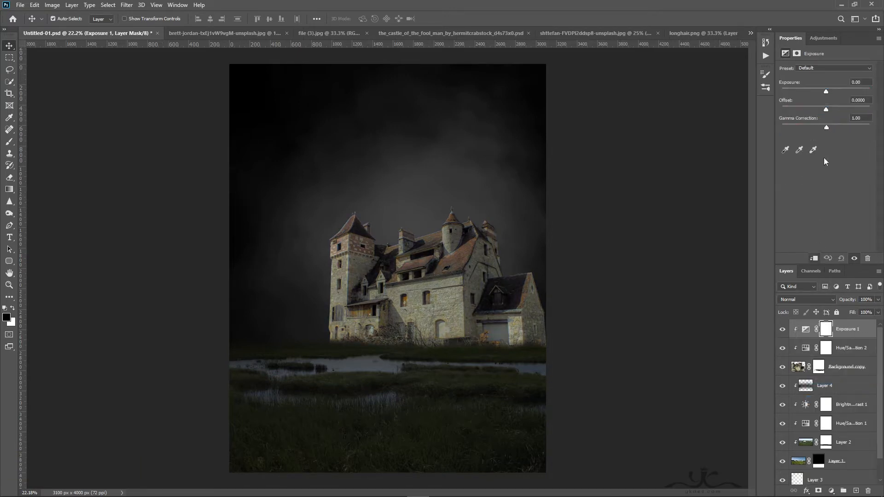
drag(827, 128, 836, 128)
drag(827, 91, 810, 93)
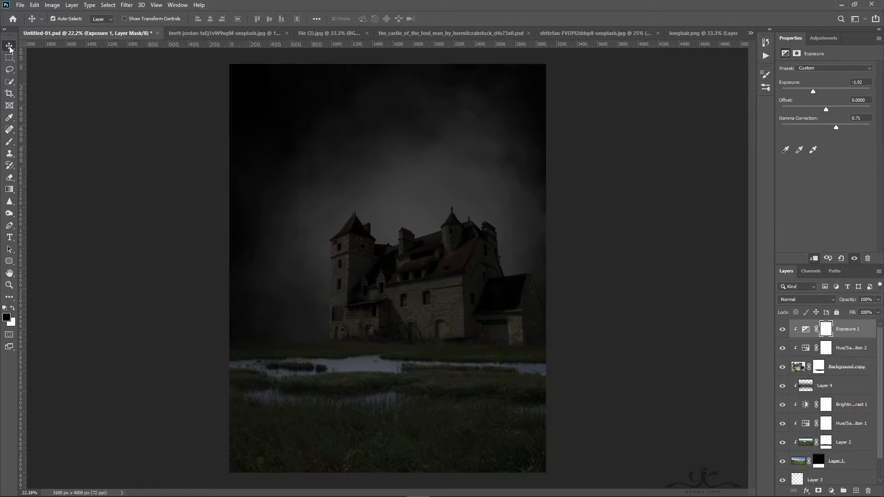
Step: Select the castle layer and nudge it down to Y 1404 px
key(Down)
key(Down)
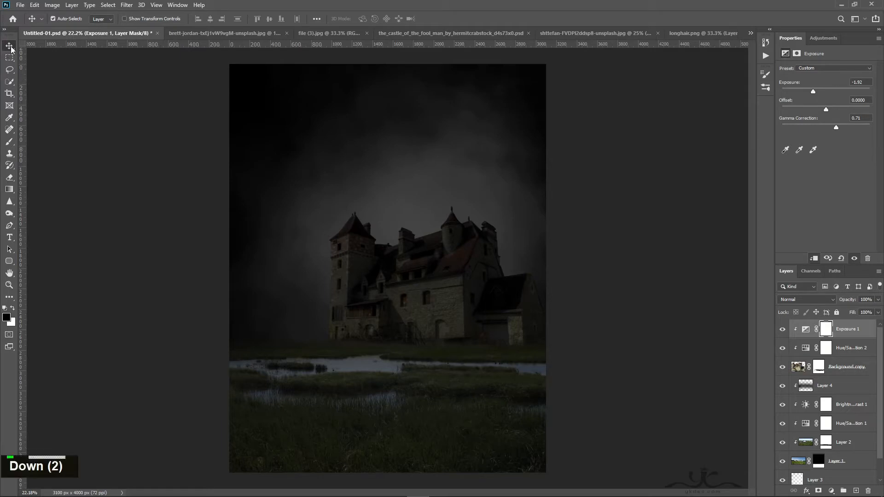
click(843, 373)
key(Down)
key(Down)
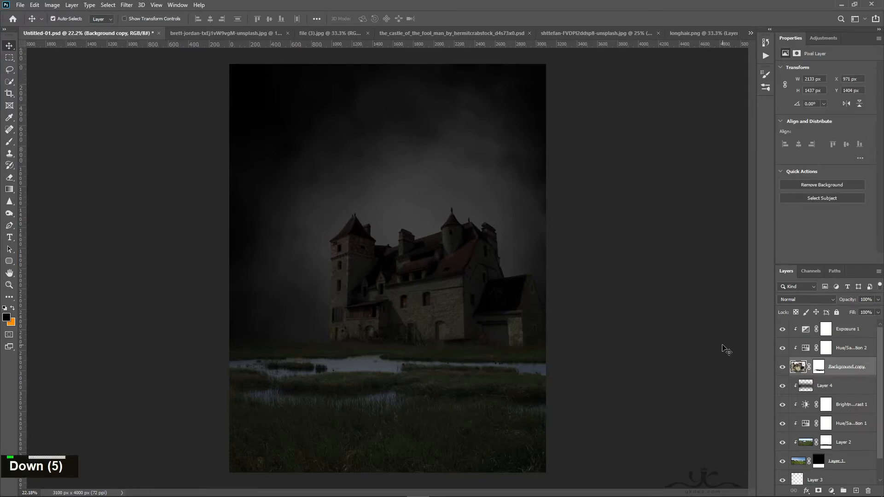
Step: Paint the Exposure mask over the castle's towers and roofs with a large soft black brush at 10% flow, and compare the adjustment on and off
click(824, 330)
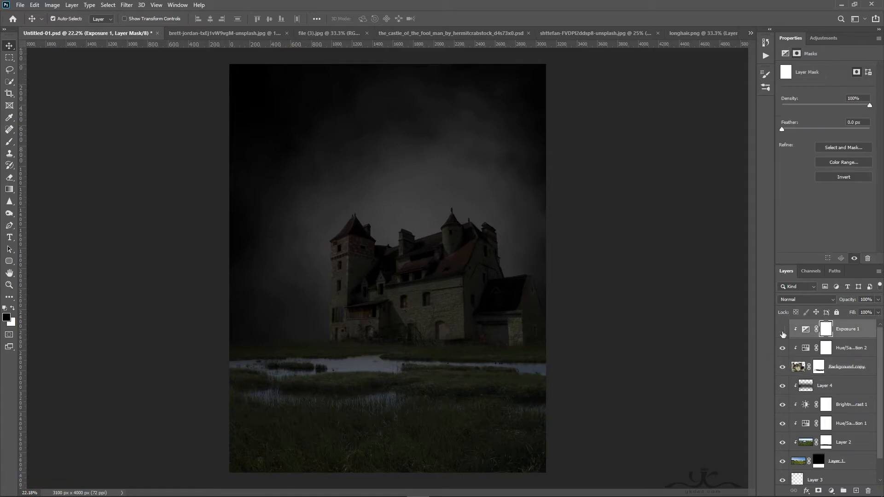
double_click(783, 330)
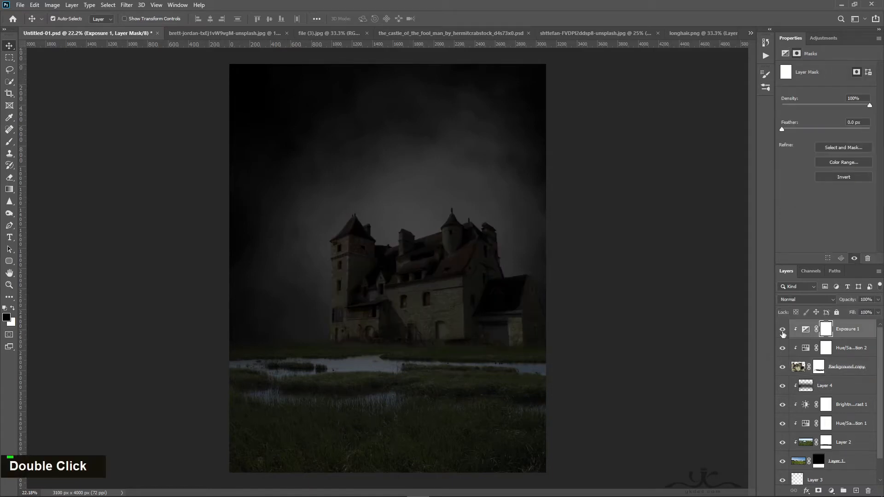
click(10, 143)
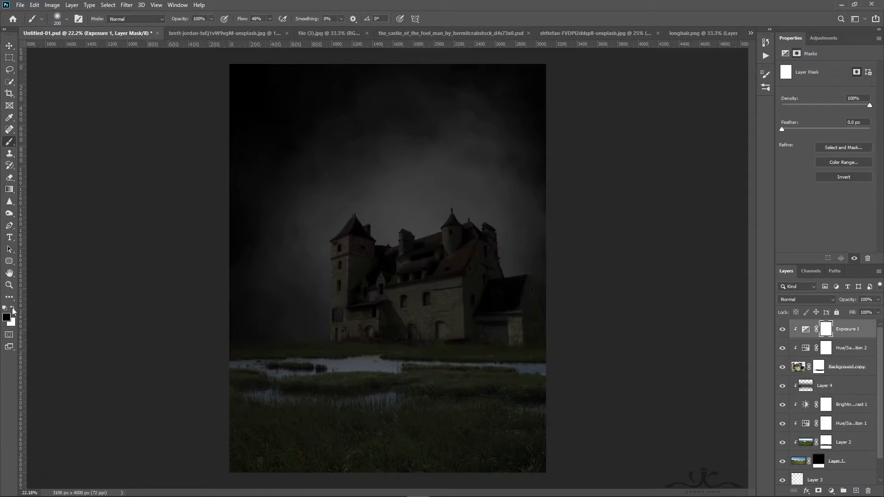
drag(271, 18, 256, 31)
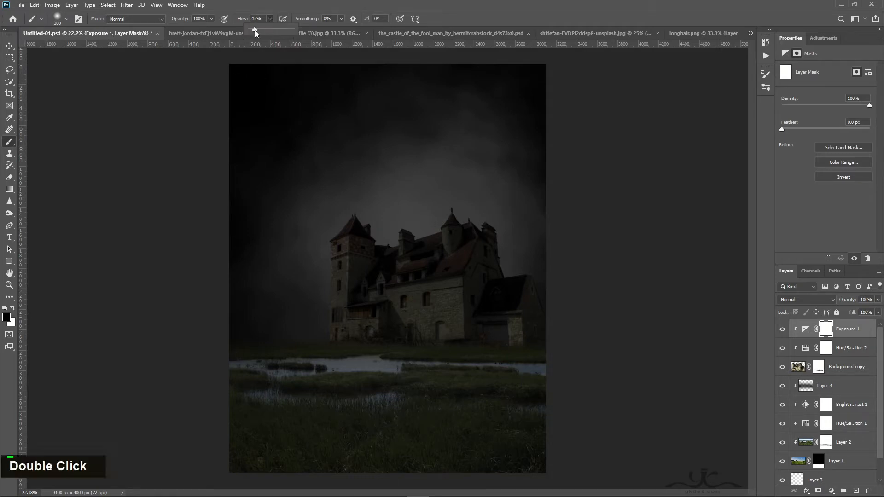
key(bracketright)
key(bracketright)
key(bracketright)
key(bracketright)
key(bracketright)
key(bracketright)
key(bracketright)
key(bracketright)
key(bracketright)
key(bracketright)
key(bracketright)
key(bracketright)
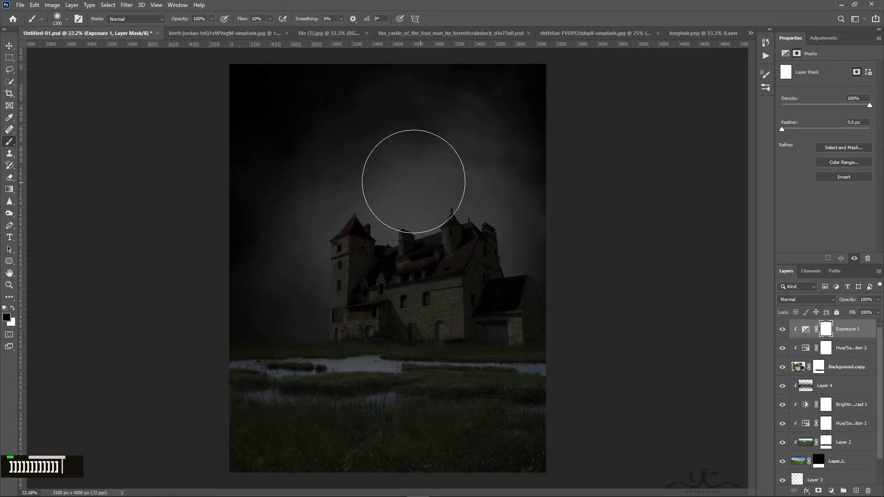
key(bracketright)
key(bracketright)
key(bracketright)
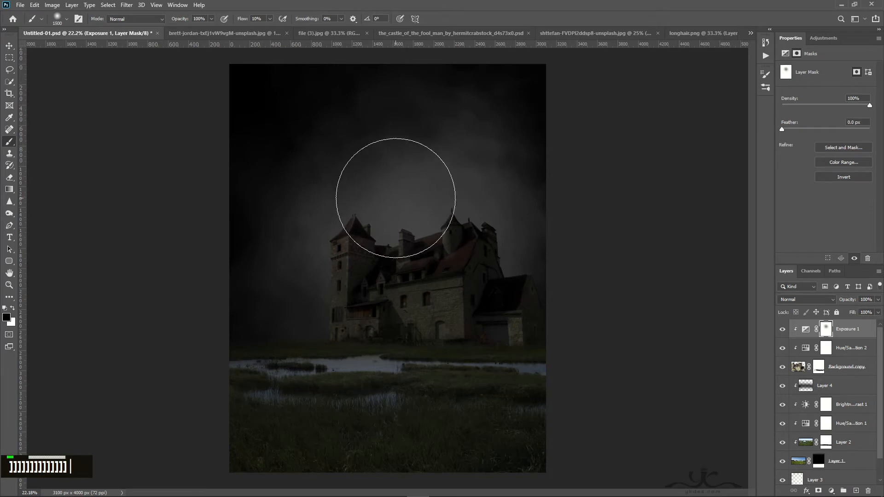
double_click(398, 182)
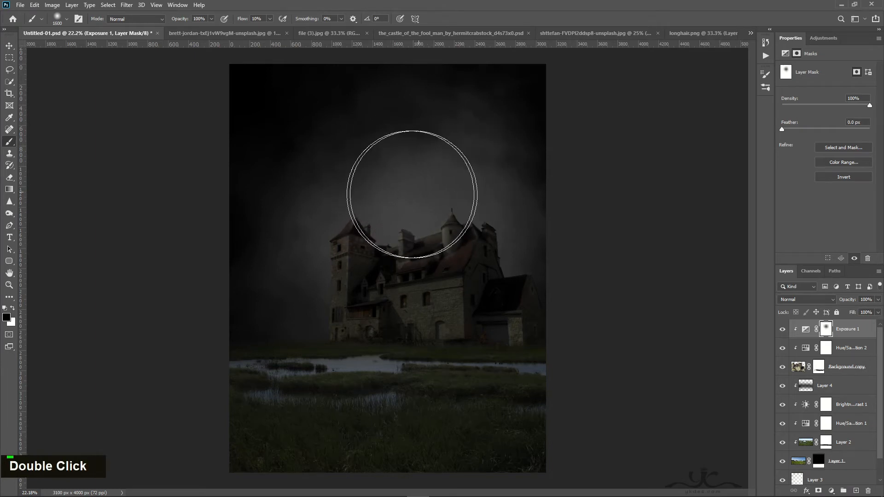
key(bracketleft)
key(bracketleft)
double_click(474, 194)
key(bracketleft)
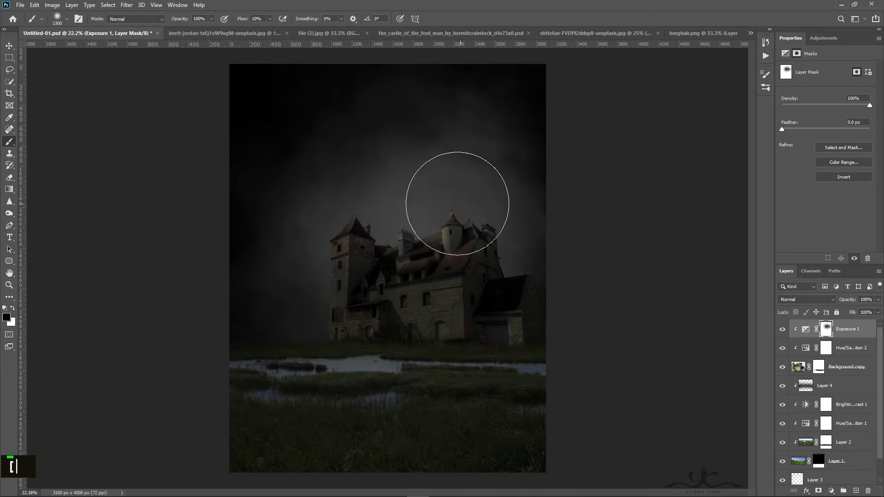
double_click(406, 203)
key(bracketleft)
double_click(507, 230)
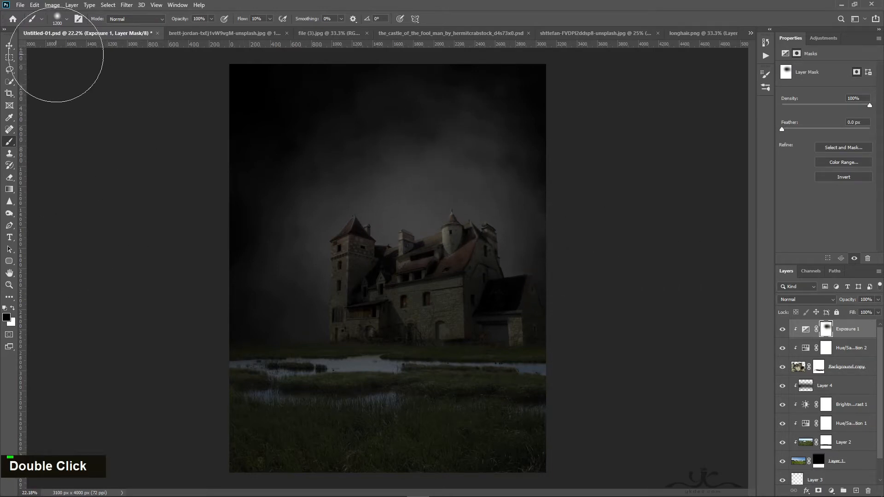
click(9, 45)
double_click(782, 330)
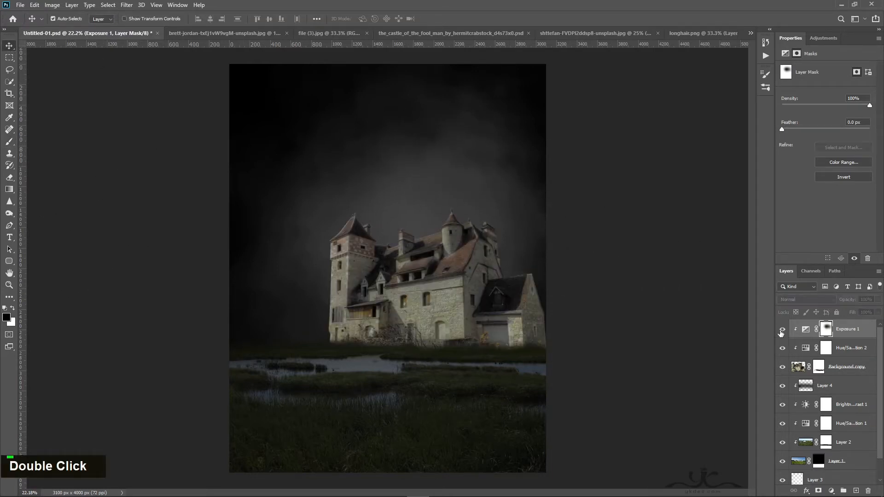
Step: Add a Brightness/Contrast adjustment clipped to the castle above Exposure 1 with Brightness -24 and Contrast 34
click(832, 491)
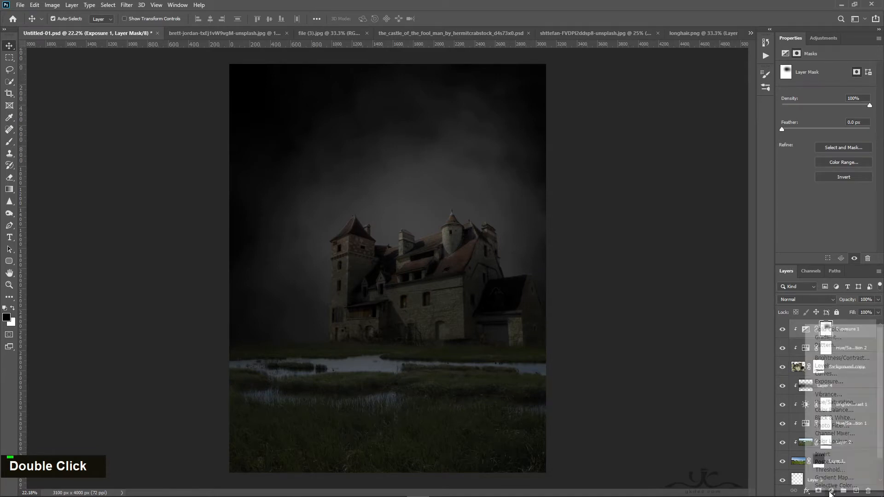
click(835, 359)
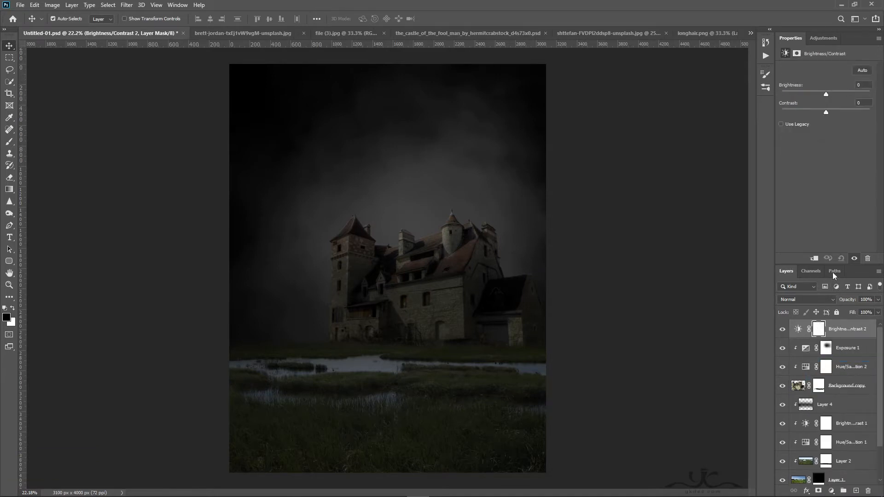
click(815, 259)
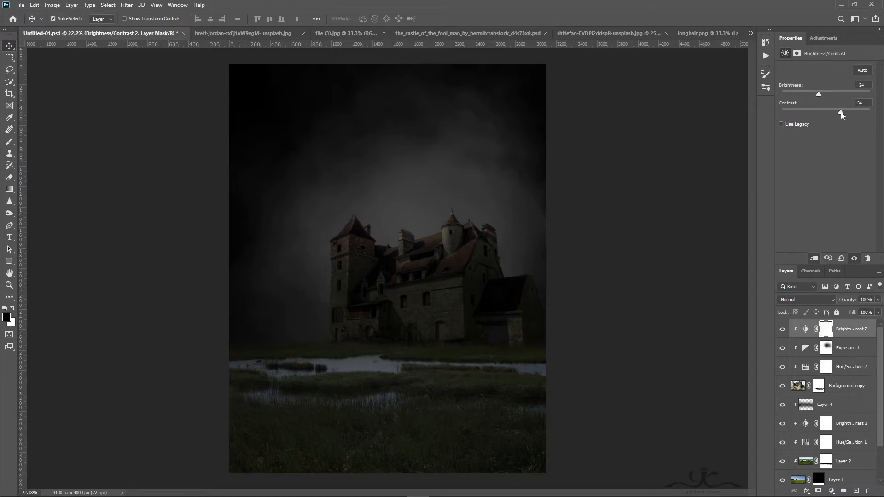
Step: Shade the castle's base on a new clipped layer using a 1200 px soft black brush at 10% flow, and lower its opacity to about 59%
click(856, 491)
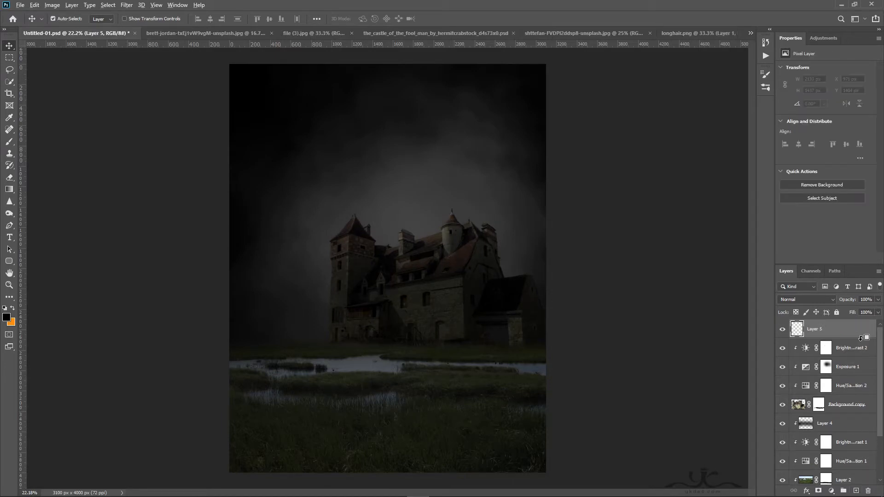
alt+click(862, 340)
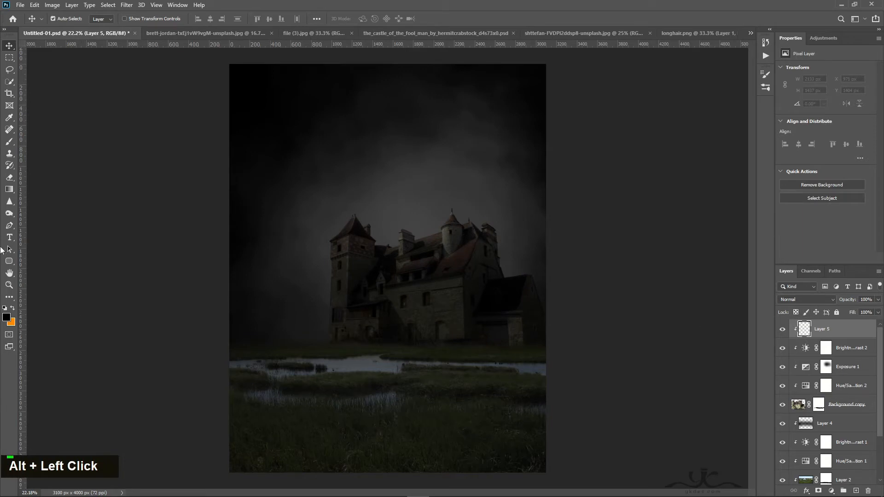
click(8, 143)
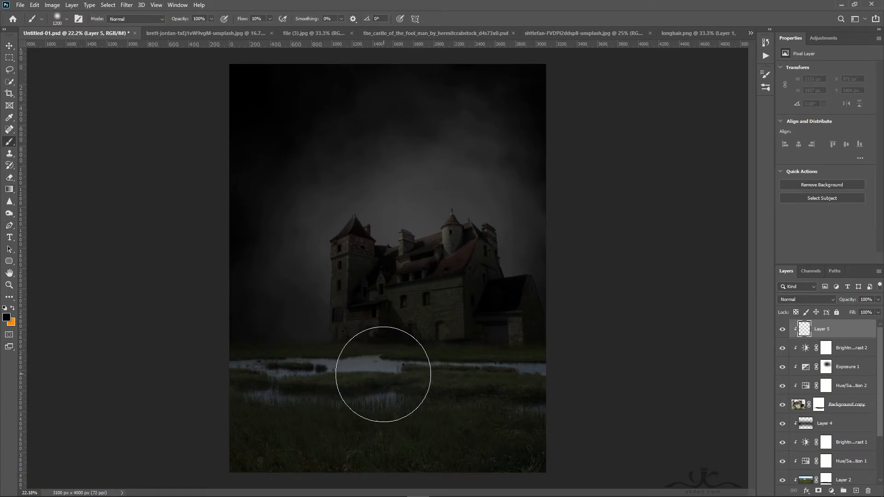
mouse_move(391, 386)
mouse_down()
mouse_move(555, 394)
mouse_move(385, 393)
mouse_move(458, 374)
mouse_move(402, 393)
mouse_move(470, 387)
mouse_move(313, 383)
mouse_move(424, 384)
mouse_move(346, 394)
mouse_move(431, 365)
mouse_move(557, 371)
mouse_move(65, 402)
mouse_up()
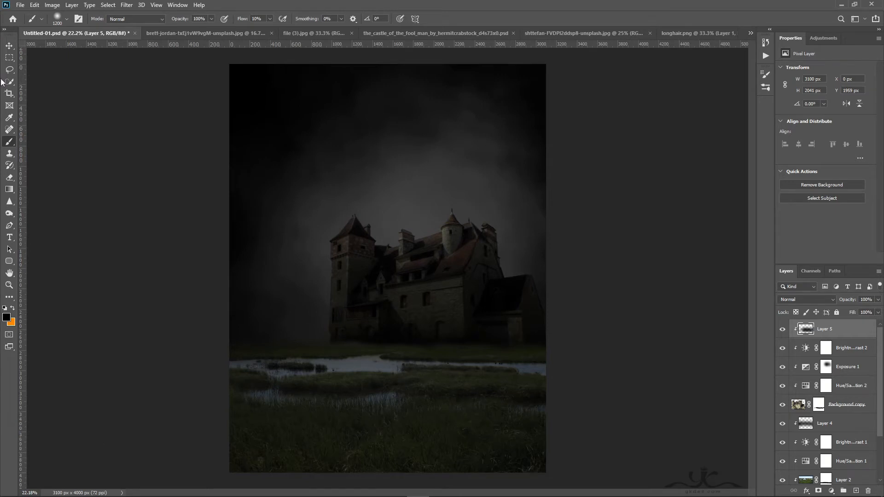
click(9, 46)
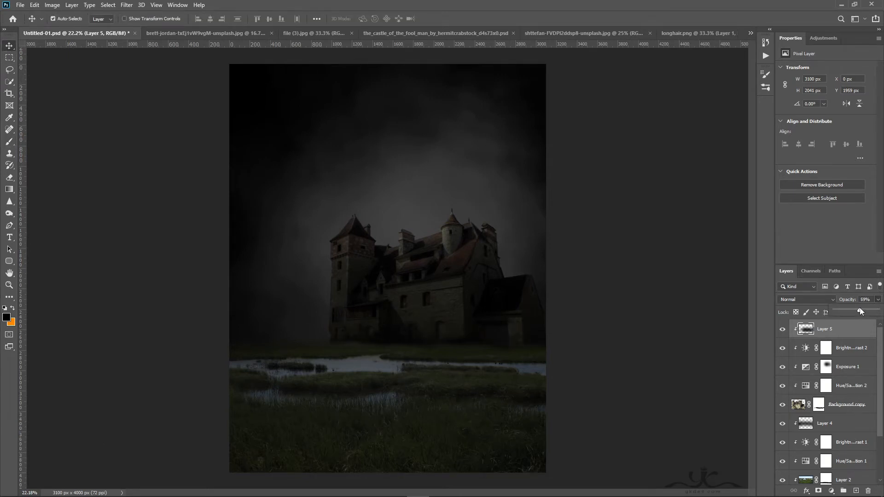
Step: Add a new layer directly above Layer 4, clipped to the marsh image
scroll(855, 383, down, 2)
click(853, 394)
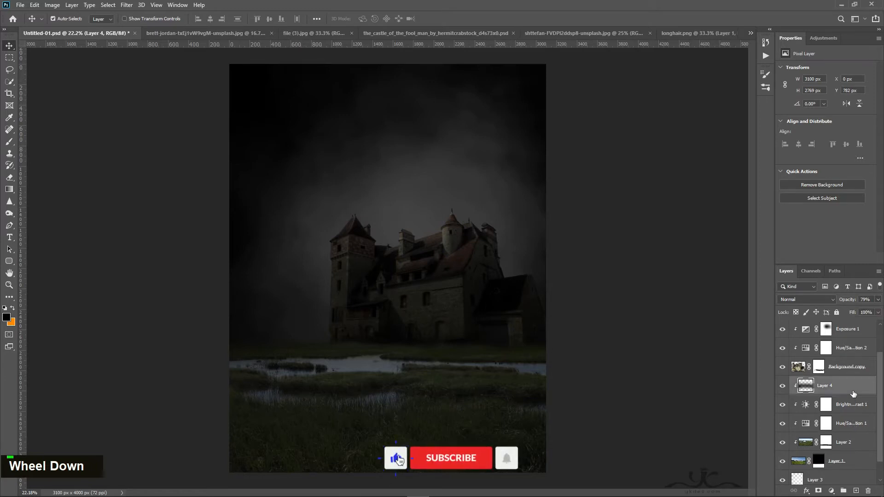
click(857, 491)
alt+click(859, 394)
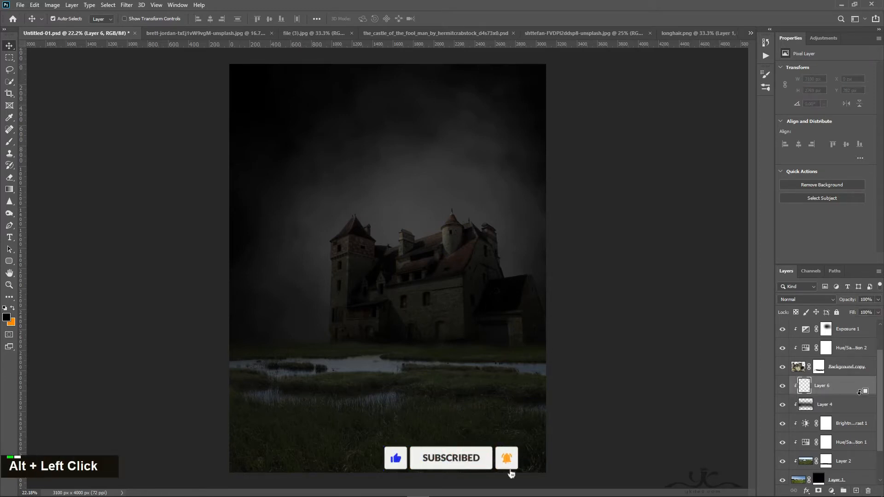
Step: Paint shadows over the grass and water below the castle with a 500 px soft black brush at 10% flow
click(9, 141)
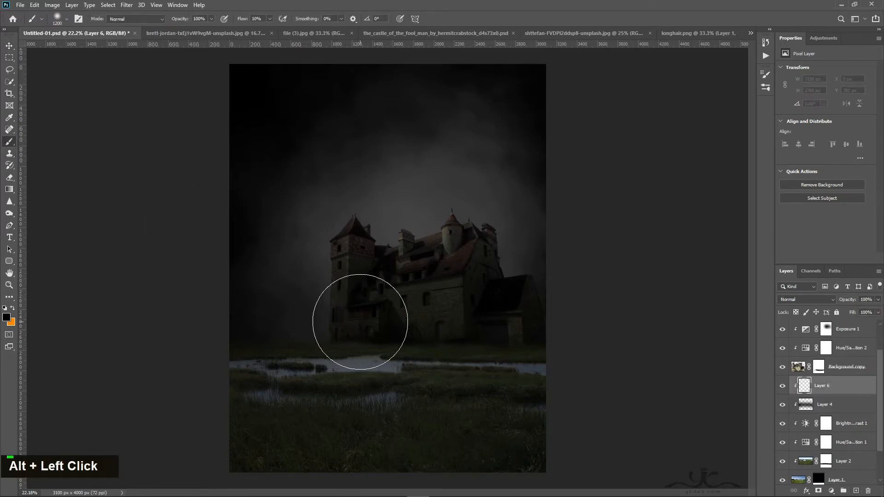
key(bracketleft)
key(bracketleft)
key(bracketleft)
key(bracketleft)
key(bracketleft)
key(bracketleft)
key(bracketleft)
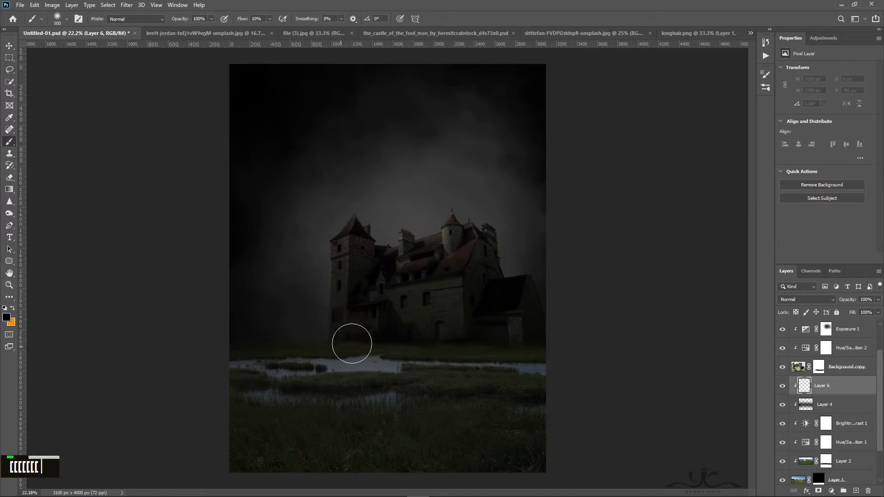
mouse_move(387, 343)
mouse_down()
mouse_move(329, 347)
mouse_move(536, 357)
mouse_move(416, 361)
mouse_move(497, 361)
mouse_move(505, 339)
mouse_move(545, 339)
mouse_move(375, 340)
mouse_move(333, 330)
mouse_move(368, 337)
mouse_move(342, 358)
mouse_move(348, 391)
mouse_up()
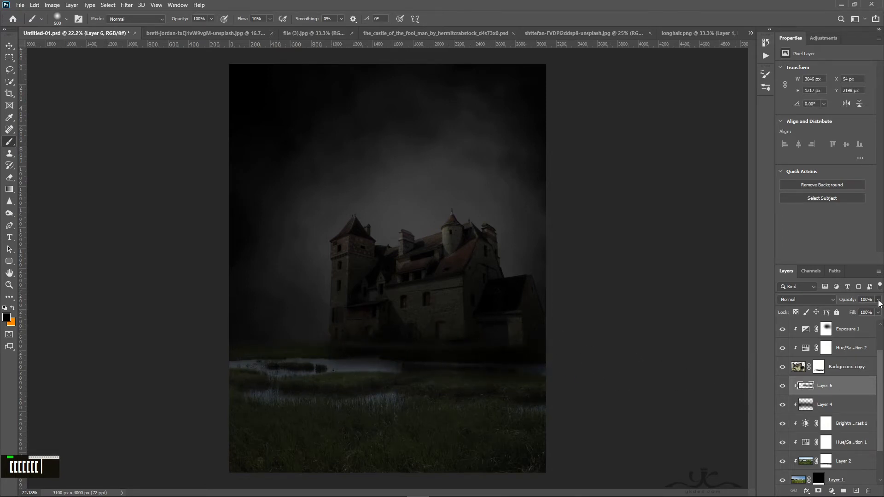
Step: Set Layer 6's opacity to 60% and compare the Layer 4 shading on and off
drag(868, 313, 866, 314)
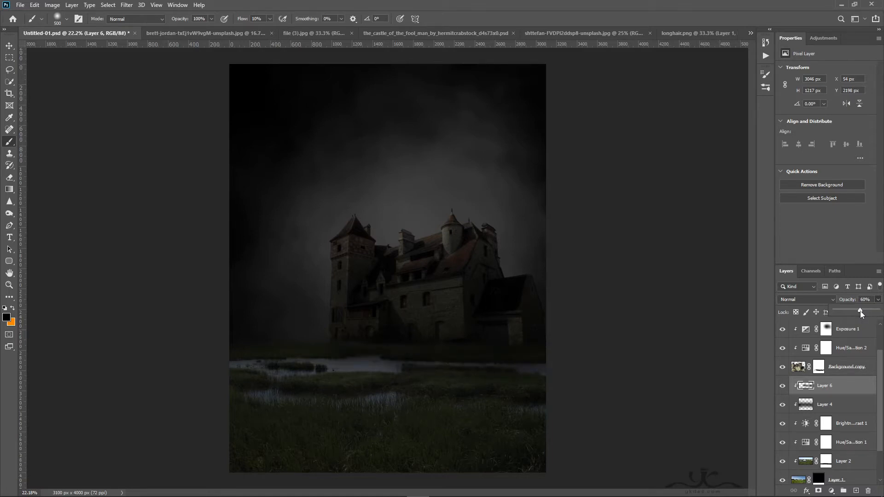
click(782, 405)
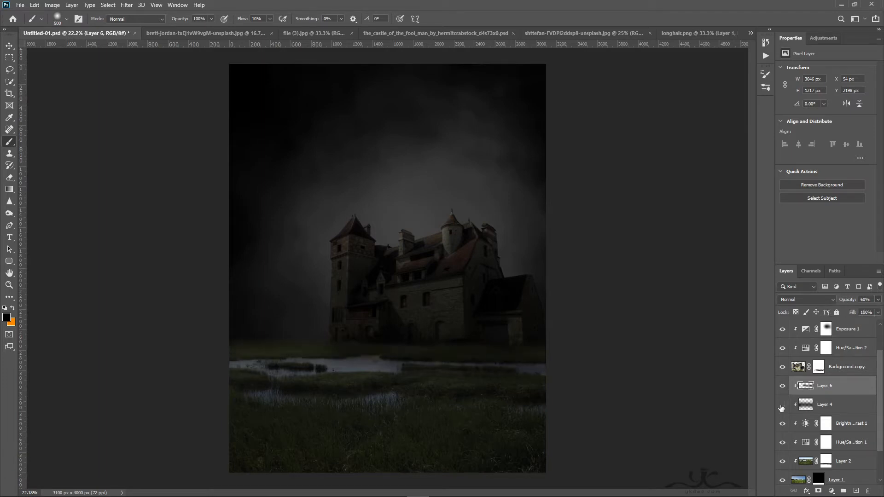
click(782, 406)
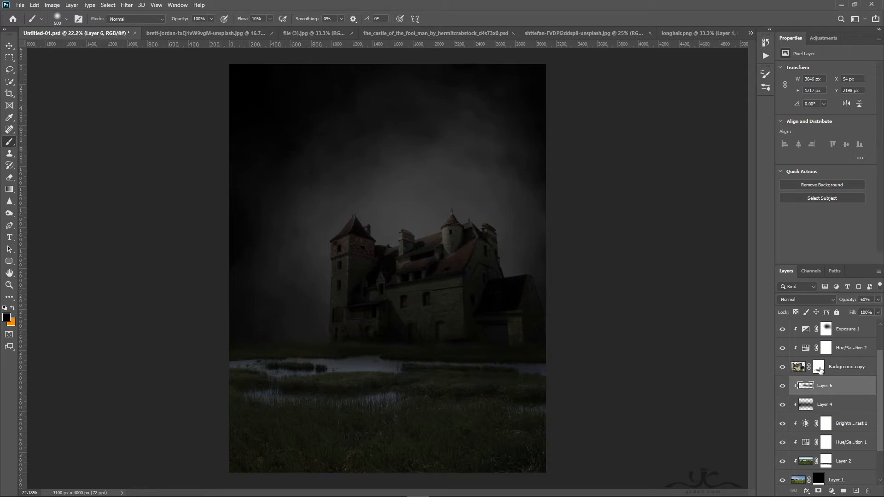
Step: Add a clipped layer directly above the castle, set it to Overlay and fill it with 50% gray
click(819, 368)
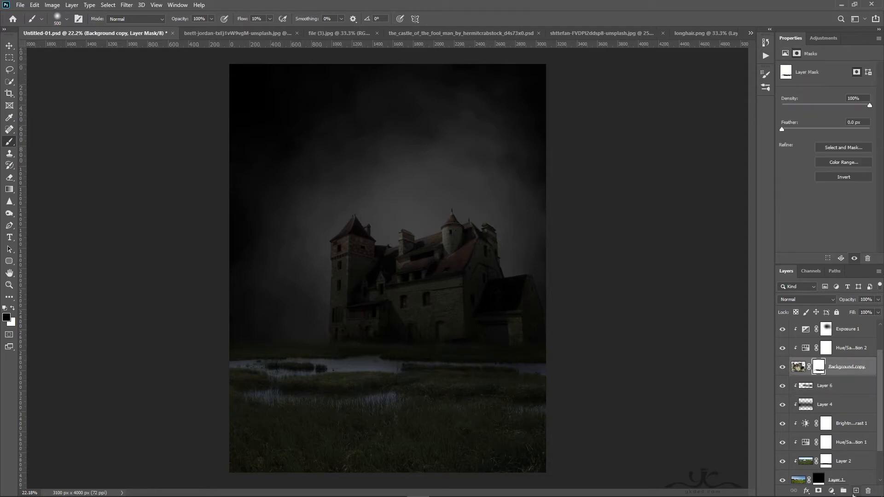
click(856, 491)
click(806, 299)
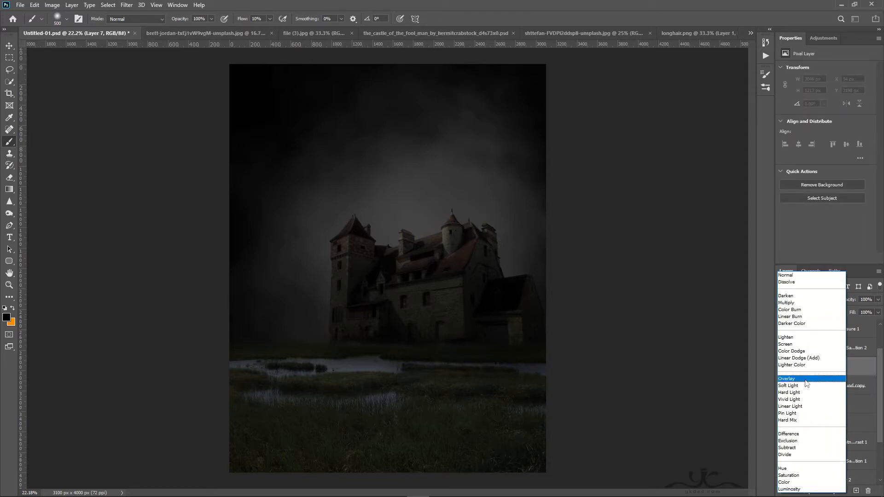
click(806, 379)
click(34, 5)
click(64, 147)
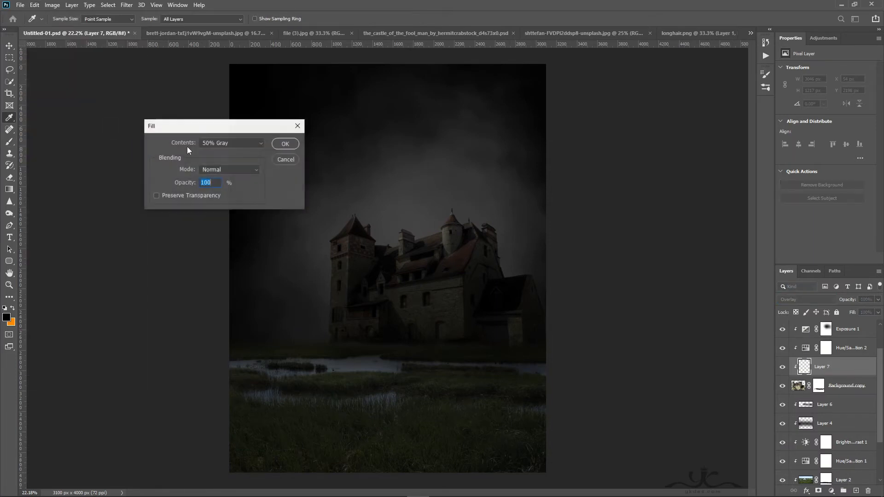
click(285, 143)
Step: Burn along the castle's ground edge on the gray layer with a 250 px brush, Midtones range and 23% exposure
key(o)
right_click(10, 213)
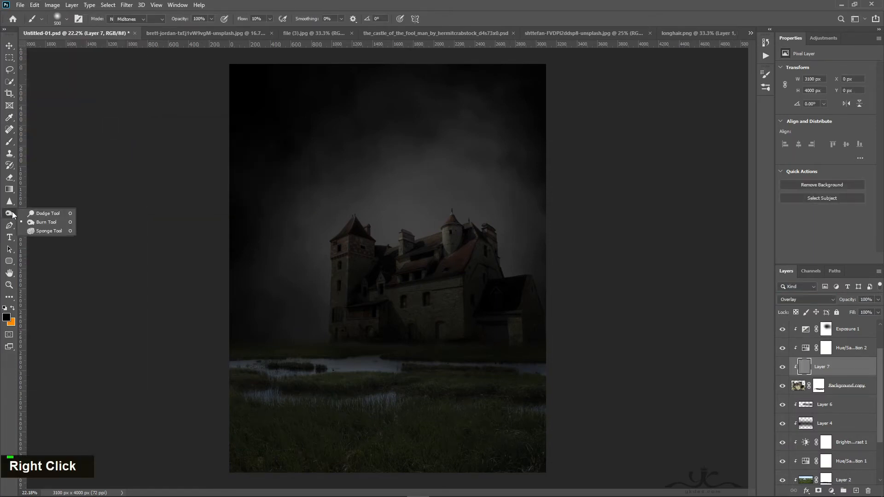
click(45, 223)
key(bracketright)
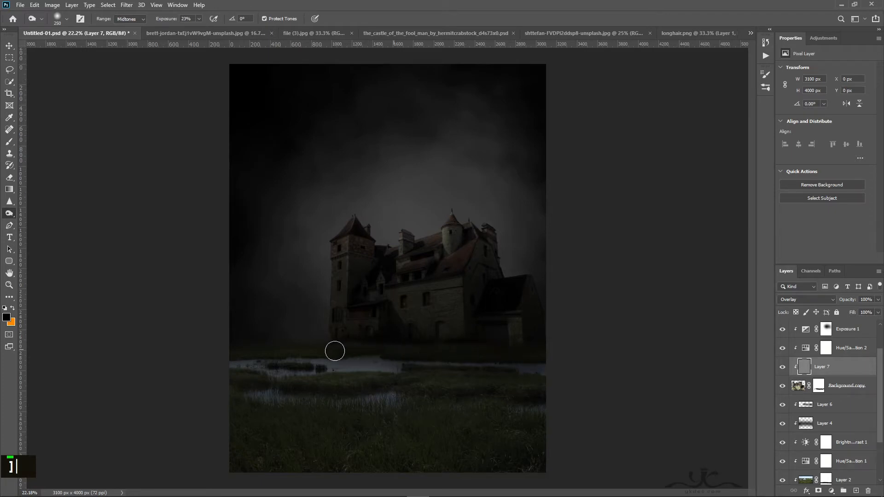
double_click(347, 351)
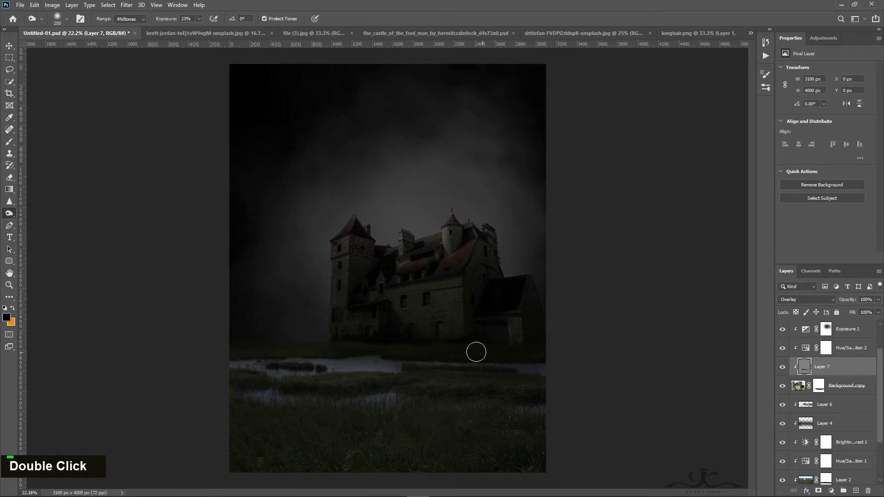
click(9, 45)
Step: Darken the ground around the castle's base on Layer 6 with a 500 px soft black brush at 10% flow
click(825, 404)
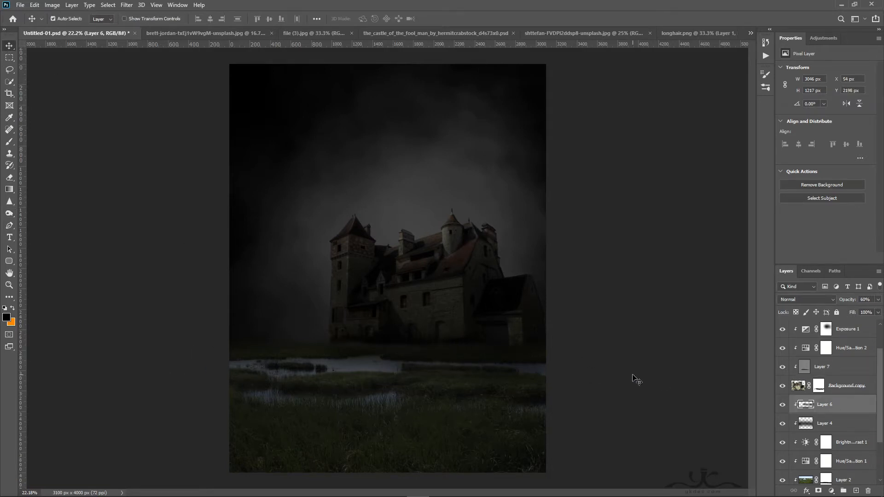
click(9, 143)
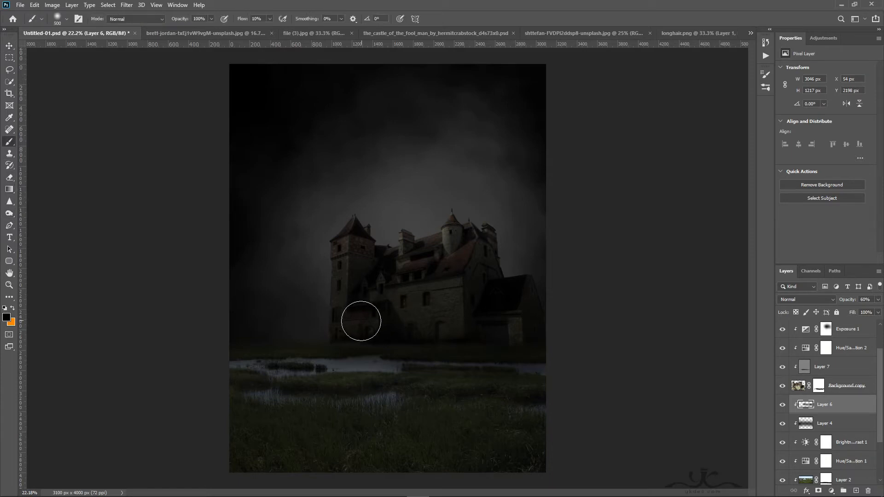
drag(361, 320, 380, 327)
double_click(355, 328)
mouse_move(468, 328)
mouse_down()
mouse_move(358, 326)
mouse_move(482, 333)
mouse_move(316, 322)
mouse_up()
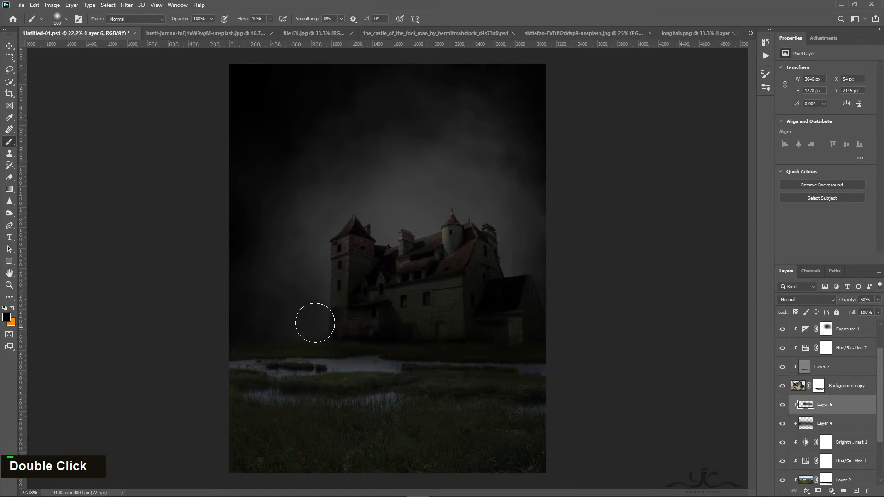
click(9, 46)
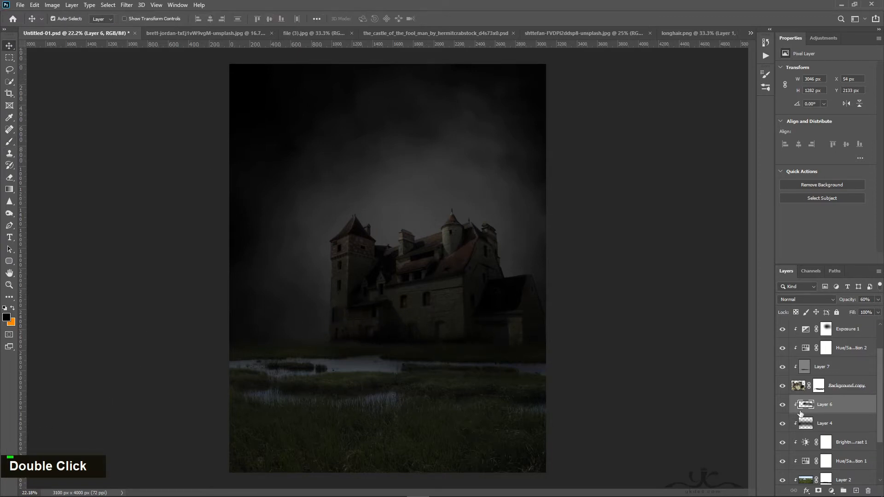
Step: Compare the castle layer and Layer 3 with their visibility on and off
click(783, 387)
click(783, 387)
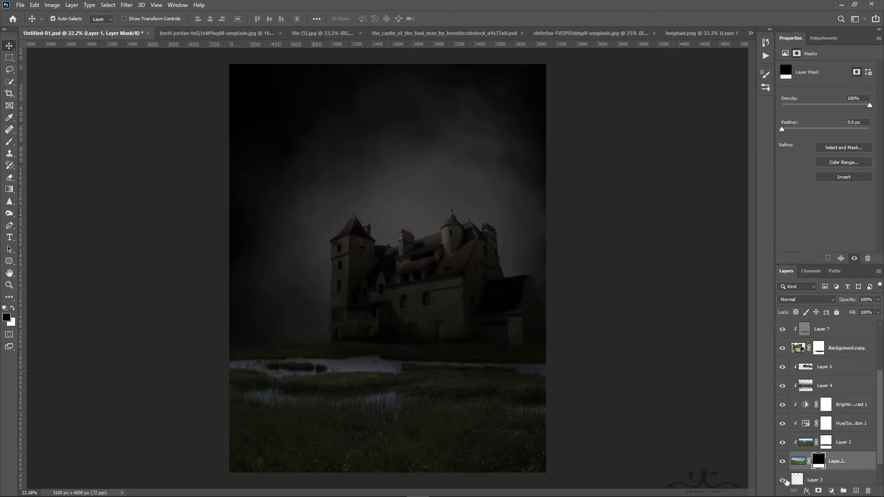
click(784, 481)
click(784, 481)
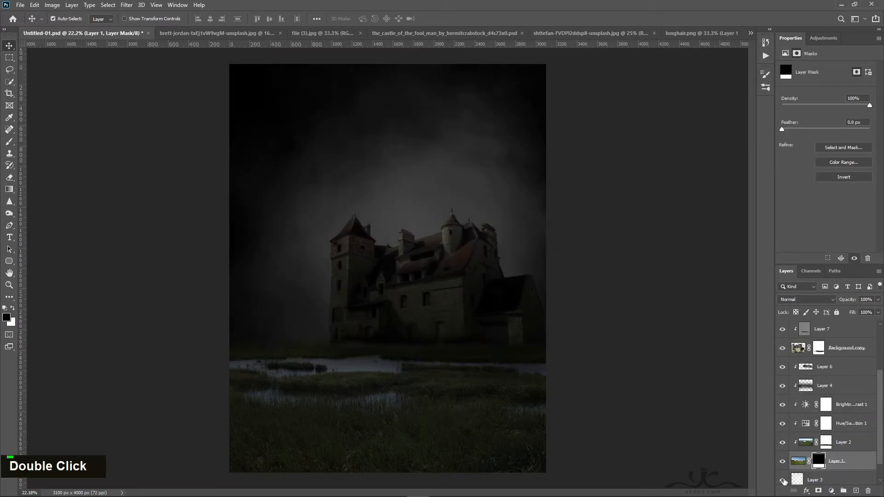
Step: Add a layer mask to Layer 3 and paint it black around the waterline below the castle with a 500 px soft brush
click(833, 482)
scroll(832, 481, down, 2)
click(832, 491)
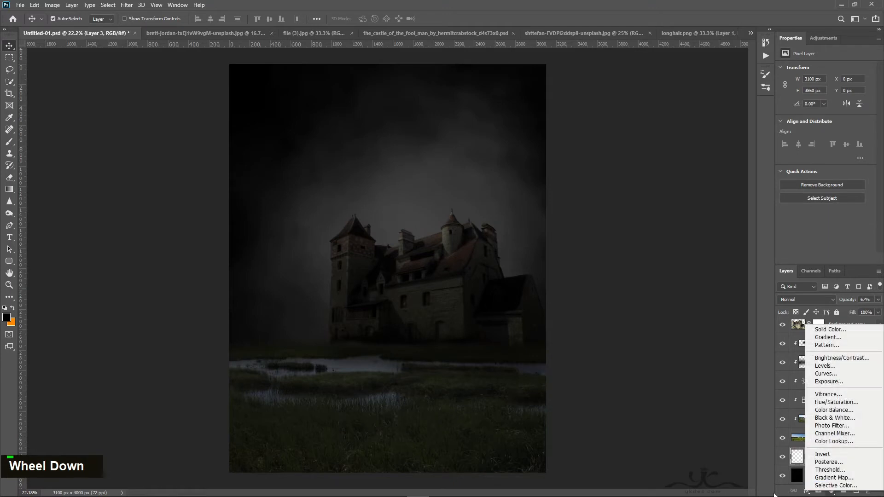
click(789, 492)
click(819, 491)
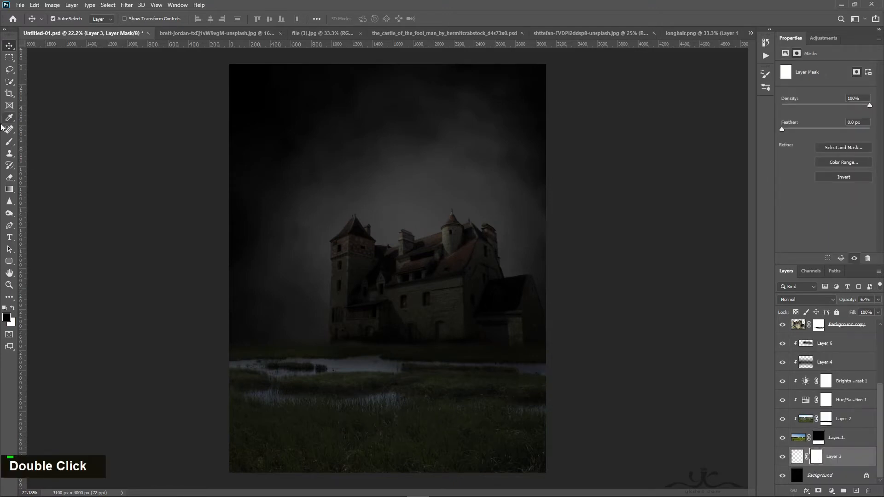
click(10, 142)
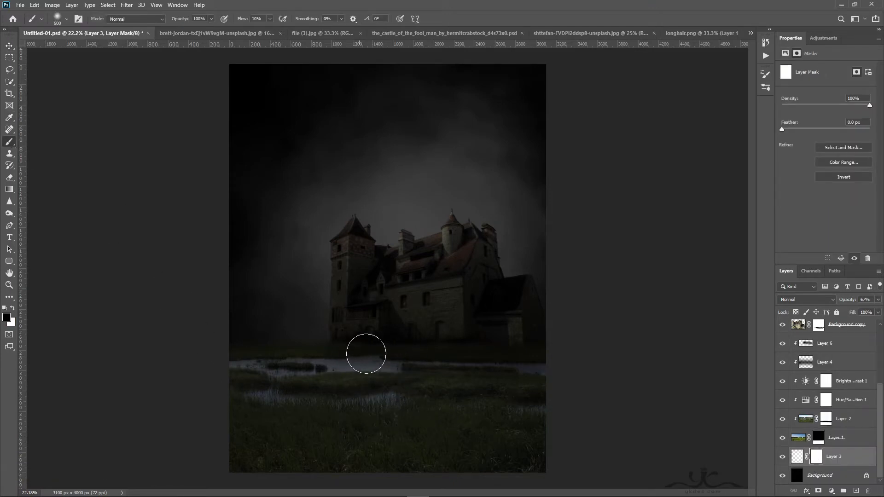
mouse_move(339, 365)
mouse_down()
mouse_move(318, 403)
mouse_move(379, 384)
mouse_move(300, 362)
mouse_move(307, 371)
mouse_move(332, 362)
mouse_up()
Step: Burn the castle's lower walls and side wing on Layer 7 with a 500 px brush, Midtones range and 23% exposure
scroll(812, 433, up, 4)
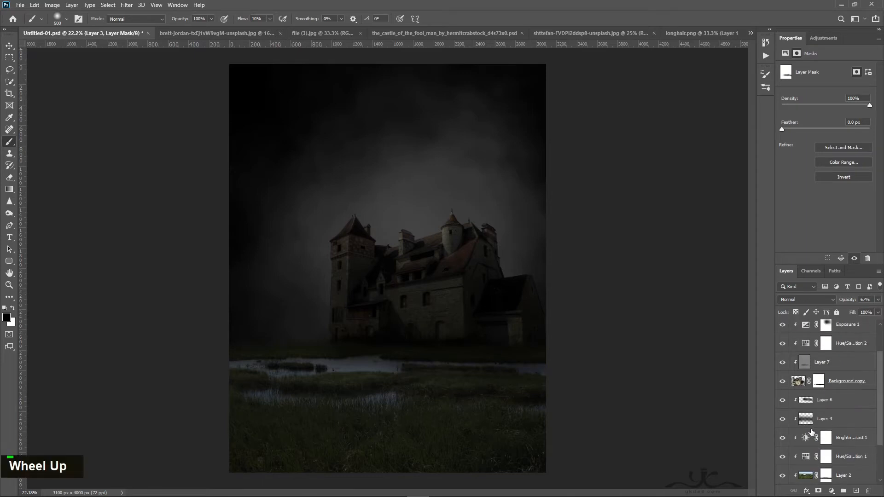
click(805, 382)
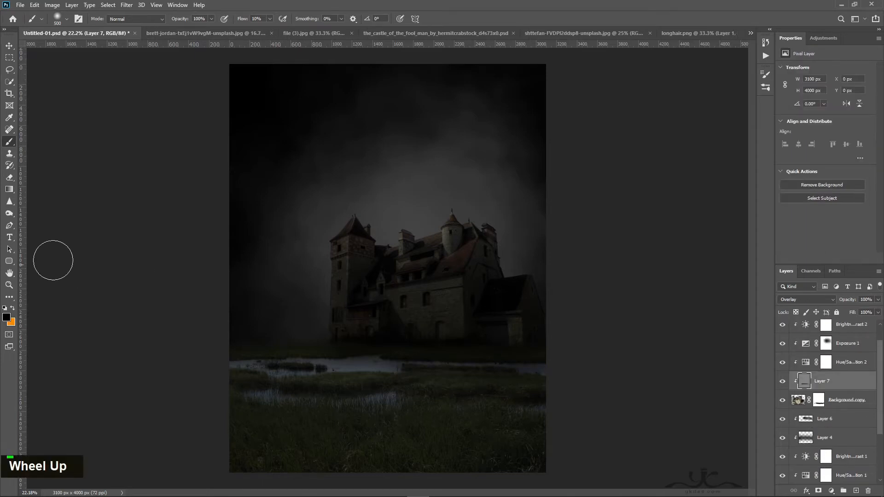
click(9, 214)
key(bracketright)
key(bracketright)
key(bracketright)
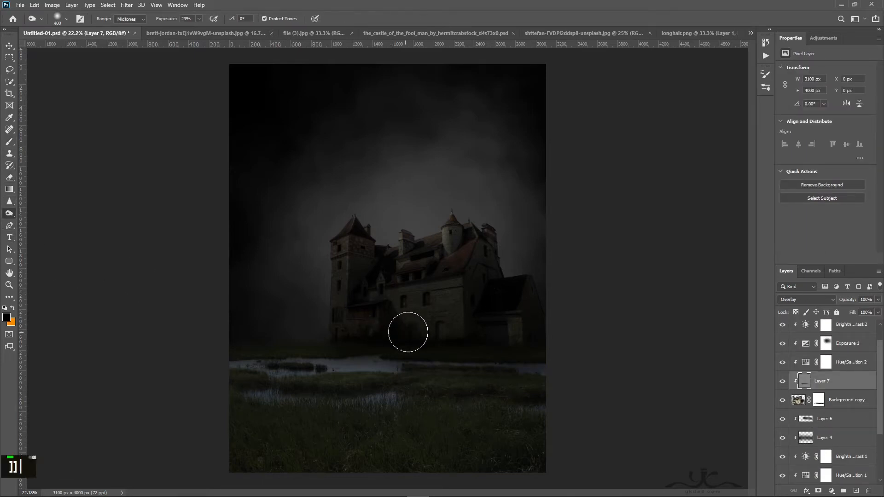
mouse_move(409, 332)
mouse_down()
mouse_move(436, 341)
mouse_move(455, 302)
mouse_move(429, 297)
mouse_move(410, 317)
mouse_move(450, 336)
mouse_up()
mouse_move(470, 308)
mouse_down()
mouse_move(521, 310)
mouse_move(530, 332)
mouse_move(486, 334)
mouse_up()
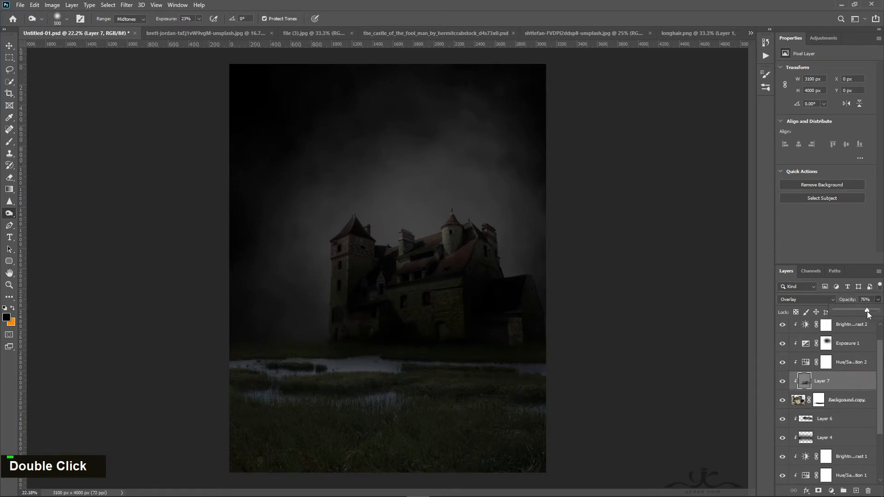
Step: Compare Layer 7, Brightness/Contrast 2 and Exposure 1 with their visibility on and off
click(785, 382)
double_click(9, 46)
scroll(820, 352, up, 1)
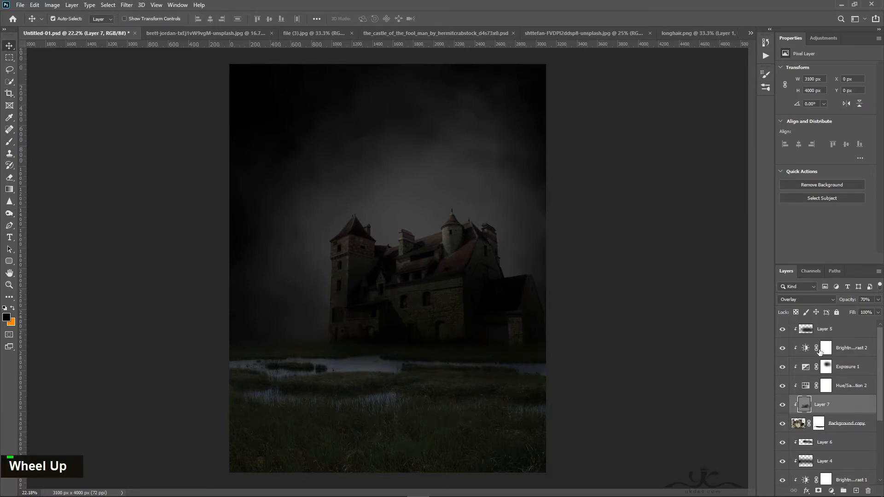
double_click(782, 349)
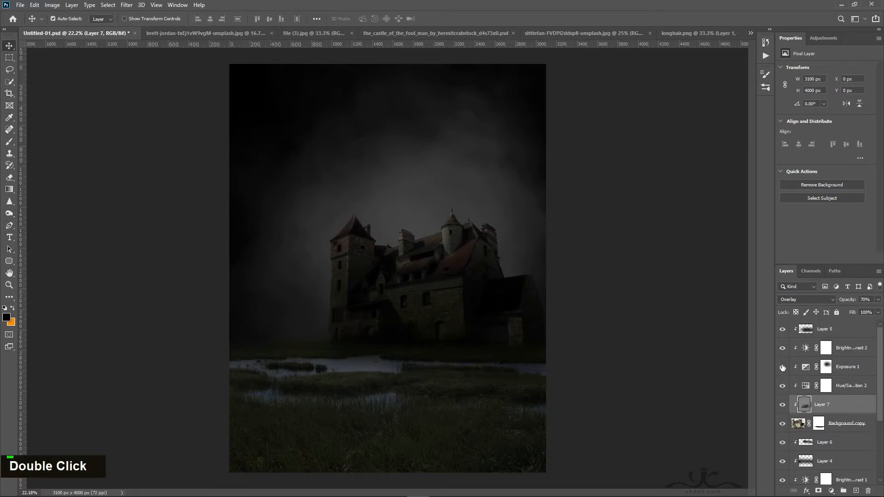
click(782, 368)
click(782, 367)
Step: Paint black over the castle's roofline on the Brightness/Contrast 2 mask with a 900 px soft brush at 10% flow, undoing the last change
click(826, 349)
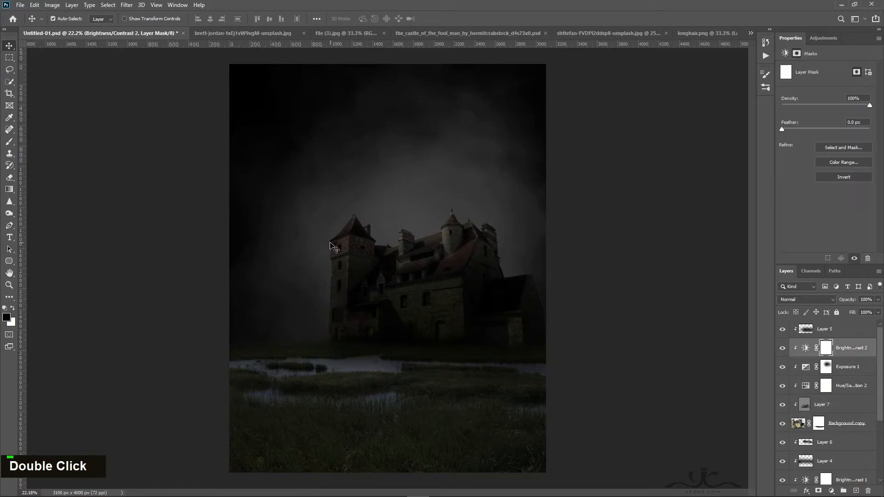
click(9, 143)
key(])
key(])
key(])
double_click(381, 221)
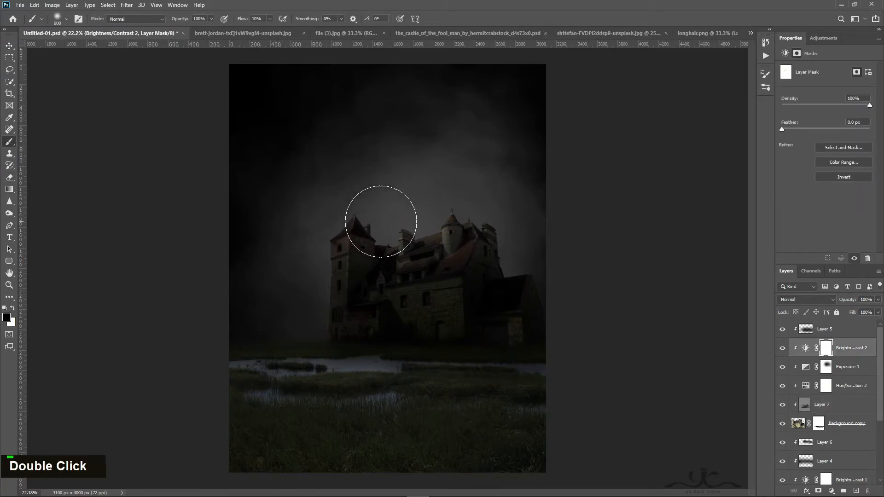
click(440, 221)
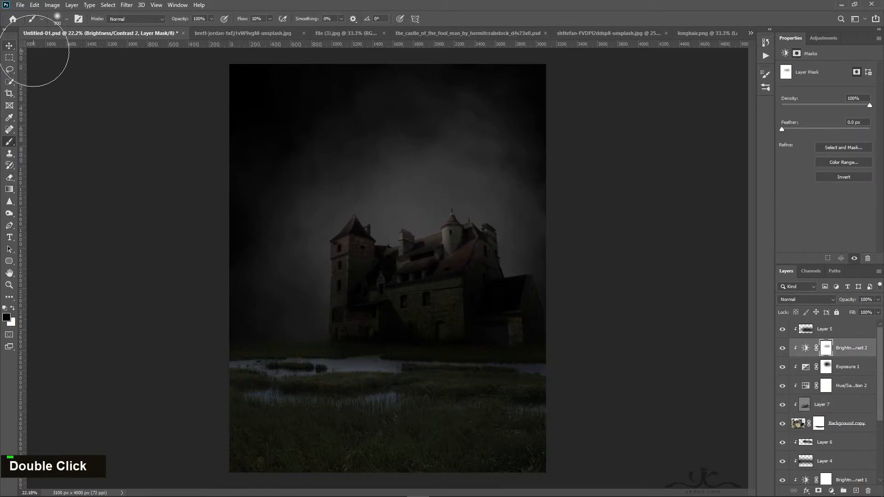
click(9, 46)
key(ctrl+z)
Step: Bring the cloudy sky from the shttefan-FVDPI2ddsp8-unsplash.jpg document into the castle composite, directly above Layer 3
scroll(836, 390, down, 3)
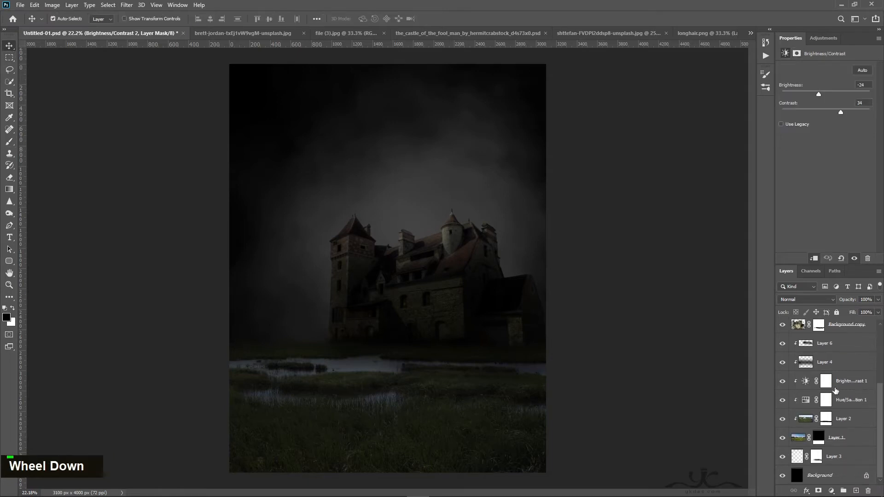
click(845, 456)
click(683, 31)
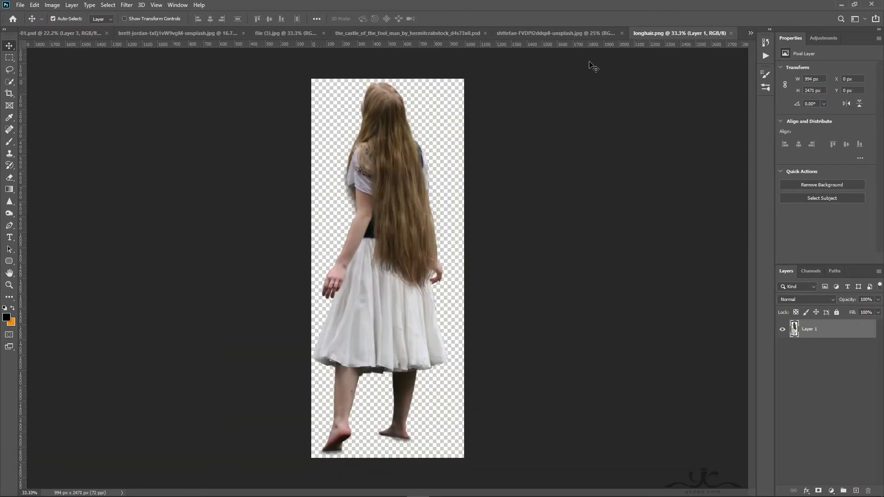
click(587, 33)
drag(67, 59, 423, 305)
Step: Move the sky layer beneath Layer 3 and set Layer 3's opacity to 54%
scroll(863, 479, down, 2)
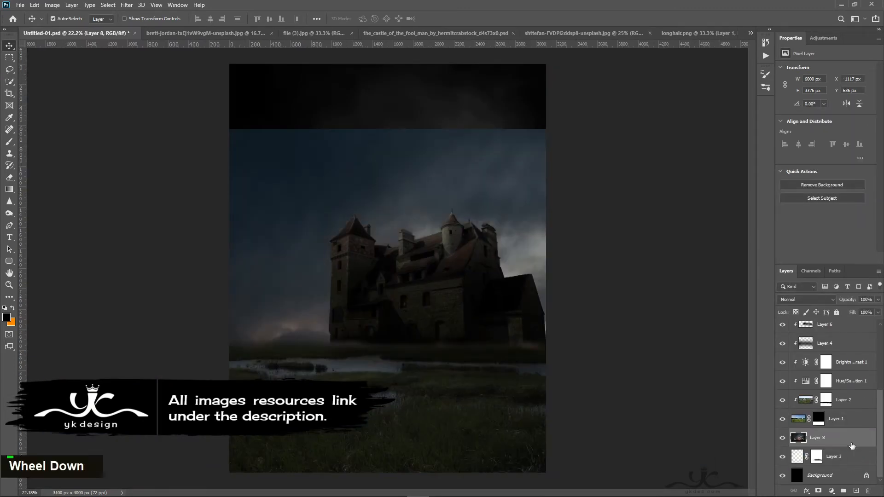
drag(853, 445, 853, 461)
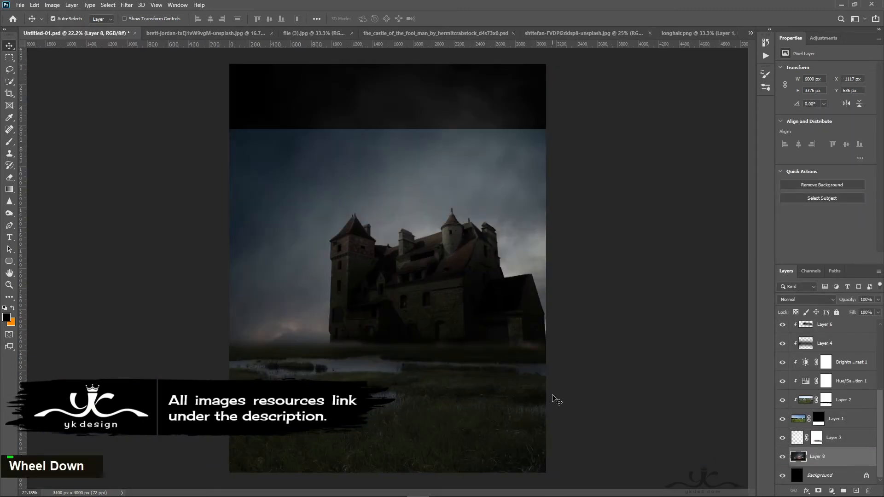
click(845, 439)
click(879, 301)
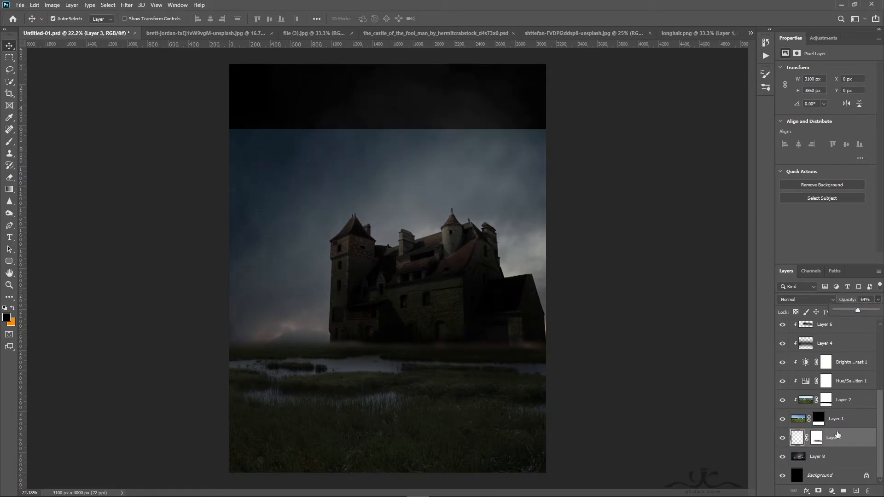
Step: Transform the sky on Layer 8 to about 167% scale and -0.31° rotation, placing its warm glow behind the castle roofs
click(829, 456)
key(ctrl+t)
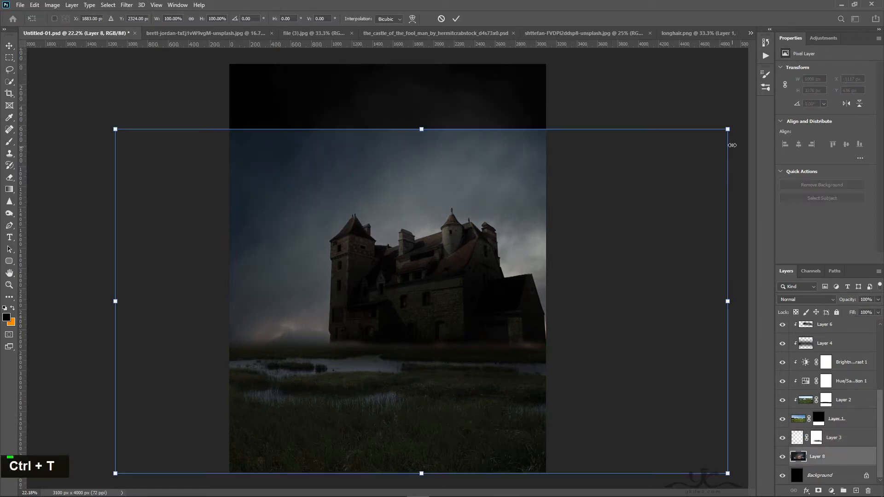
drag(729, 129, 753, 113)
drag(75, 101, 272, 60)
drag(603, 348, 528, 255)
drag(729, 195, 648, 87)
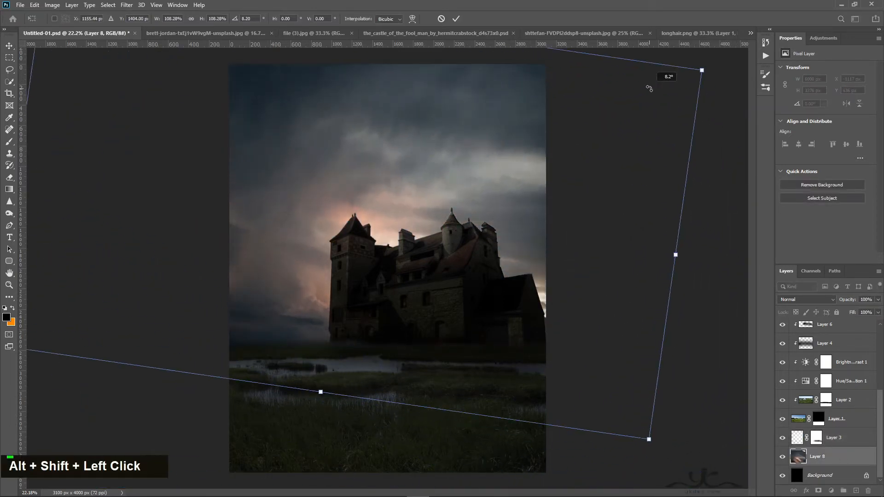
drag(650, 438, 817, 488)
drag(501, 279, 416, 142)
drag(695, 405, 620, 345)
drag(513, 187, 618, 301)
drag(734, 467, 759, 404)
drag(463, 320, 492, 349)
key(ctrl+minus)
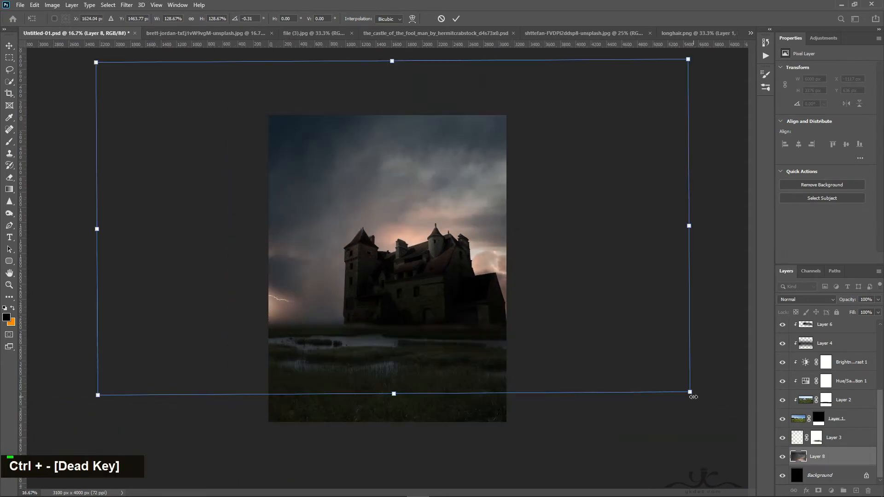
drag(692, 394, 790, 421)
drag(597, 342, 599, 344)
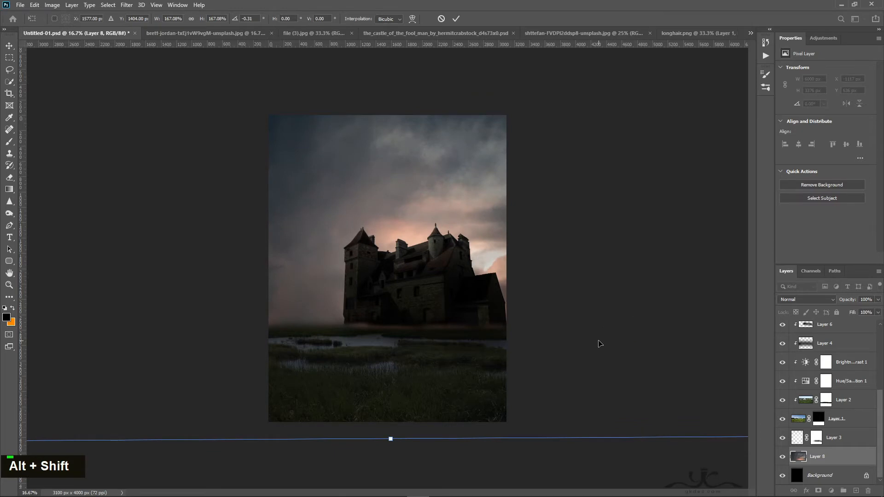
key(Return)
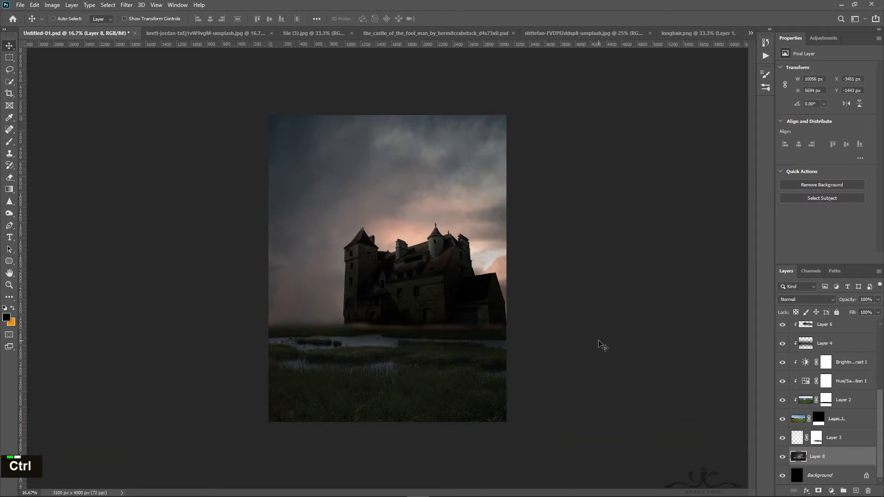
Step: Add a layer mask to Layer 8 and paint it black across the marsh with a 1600 px soft brush at 10% flow
key(ctrl+minus)
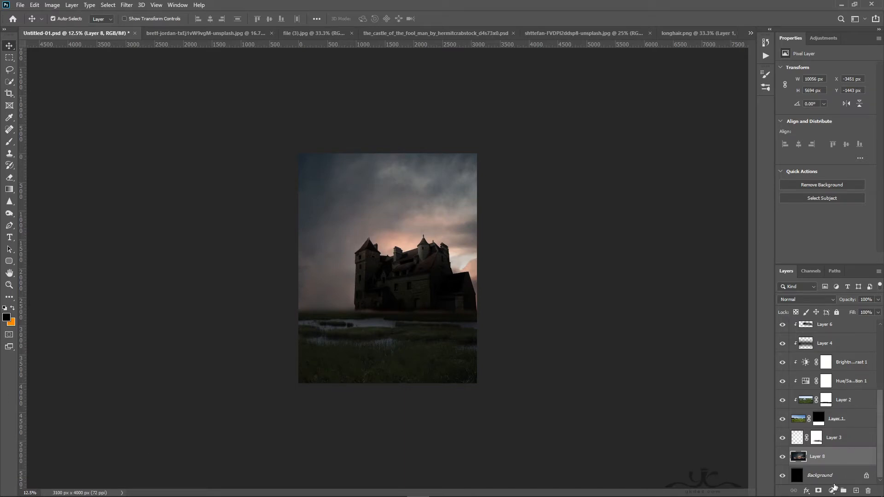
click(818, 492)
click(10, 144)
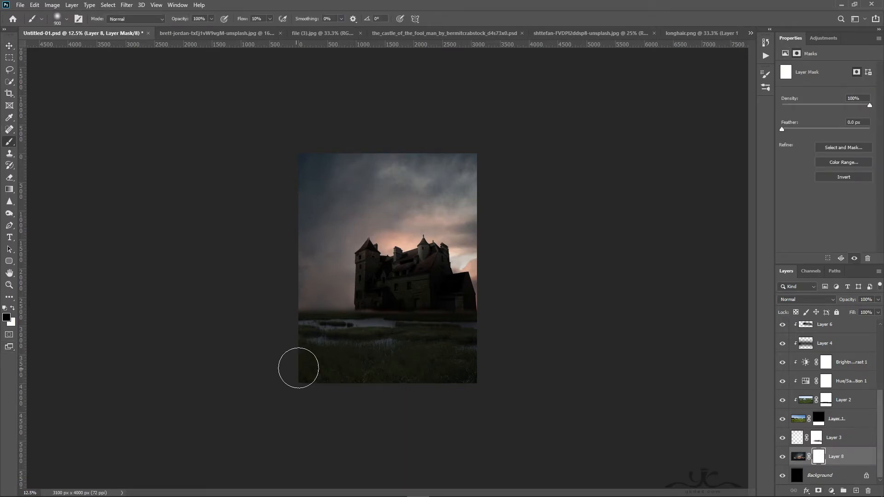
key(bracketright)
key(bracketright)
key(bracketright)
key(bracketright)
key(bracketright)
key(bracketright)
key(bracketright)
key(bracketright)
drag(351, 353, 556, 353)
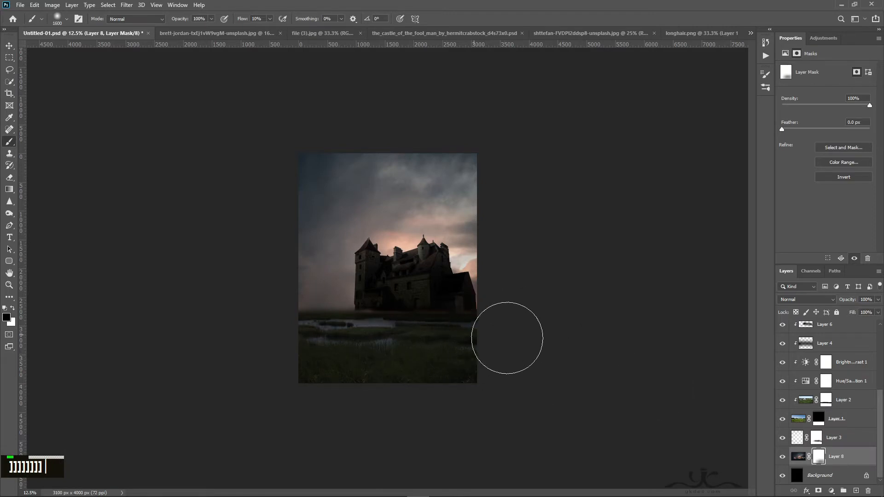
mouse_move(507, 337)
mouse_down()
mouse_move(347, 337)
mouse_move(503, 347)
mouse_move(230, 346)
mouse_move(279, 352)
mouse_move(390, 340)
mouse_move(333, 340)
mouse_up()
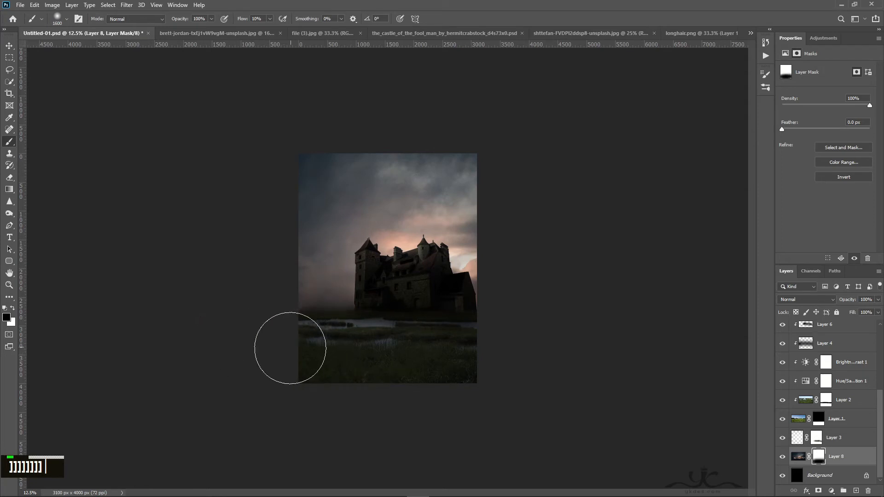
Step: Fade the sky around the castle's base and beside its side wing on Layer 8's mask with a 1900 px soft brush
key(bracketright)
key(bracketright)
key(bracketright)
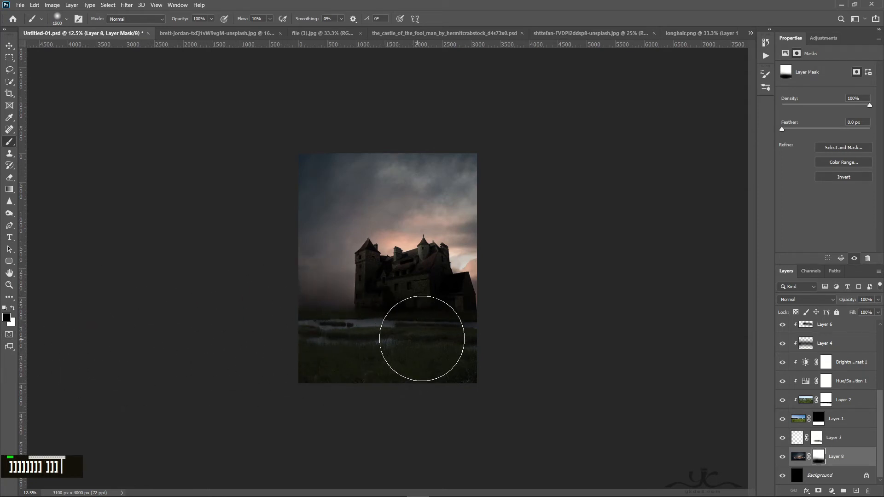
mouse_move(601, 287)
mouse_down()
mouse_move(465, 295)
mouse_move(654, 278)
mouse_move(495, 296)
mouse_move(564, 275)
mouse_move(632, 282)
mouse_move(498, 290)
mouse_move(487, 282)
mouse_move(691, 284)
mouse_move(683, 299)
mouse_move(503, 292)
mouse_move(538, 285)
mouse_move(476, 278)
mouse_move(731, 273)
mouse_move(467, 277)
mouse_move(568, 286)
mouse_move(482, 278)
mouse_move(667, 259)
mouse_move(642, 267)
mouse_move(498, 269)
mouse_move(573, 258)
mouse_move(698, 280)
mouse_up()
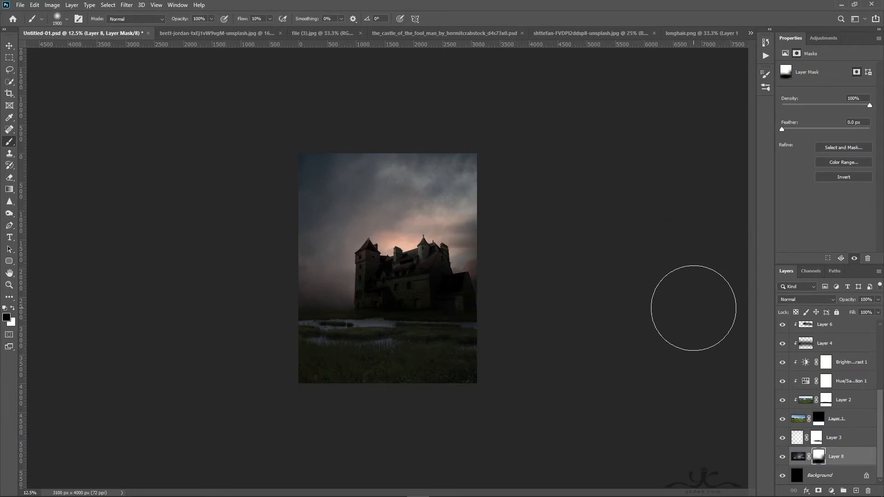
mouse_move(324, 316)
mouse_down()
mouse_move(74, 237)
mouse_move(36, 236)
mouse_move(320, 301)
mouse_up()
Step: Add a Brightness/Contrast adjustment clipped to the sky on Layer 8, with brightness -46 and contrast 30
scroll(545, 345, up, 2)
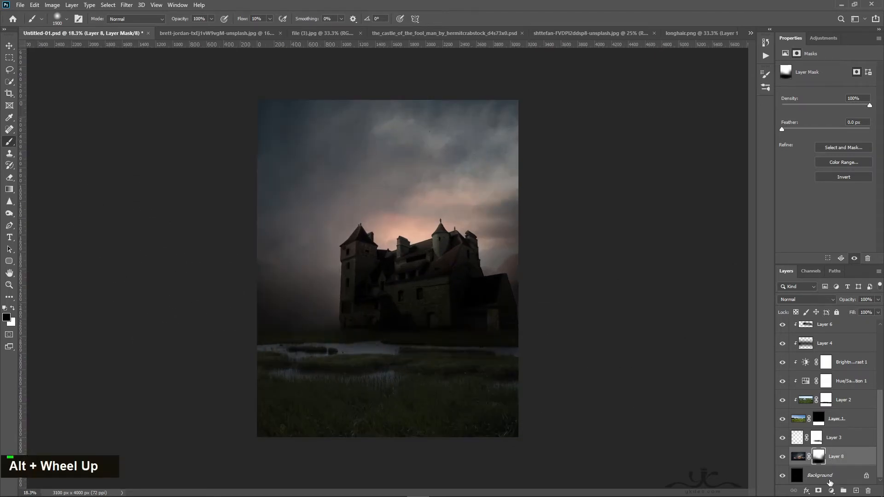
click(831, 491)
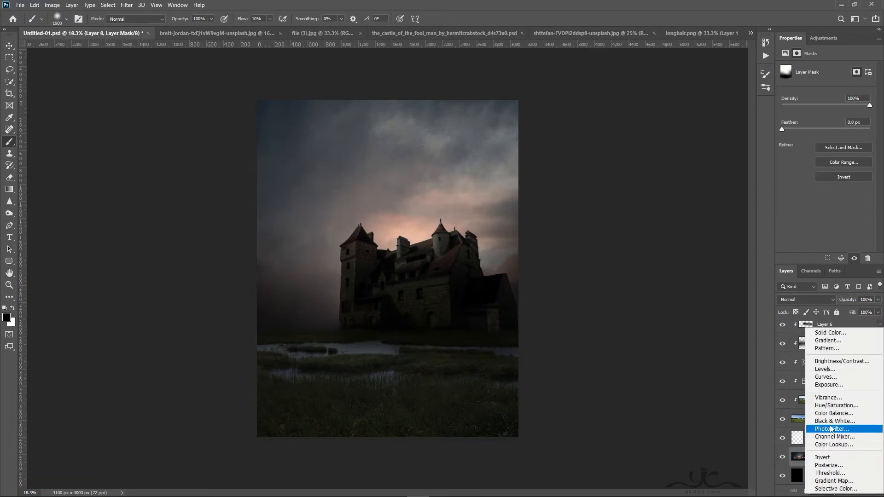
click(832, 362)
click(814, 259)
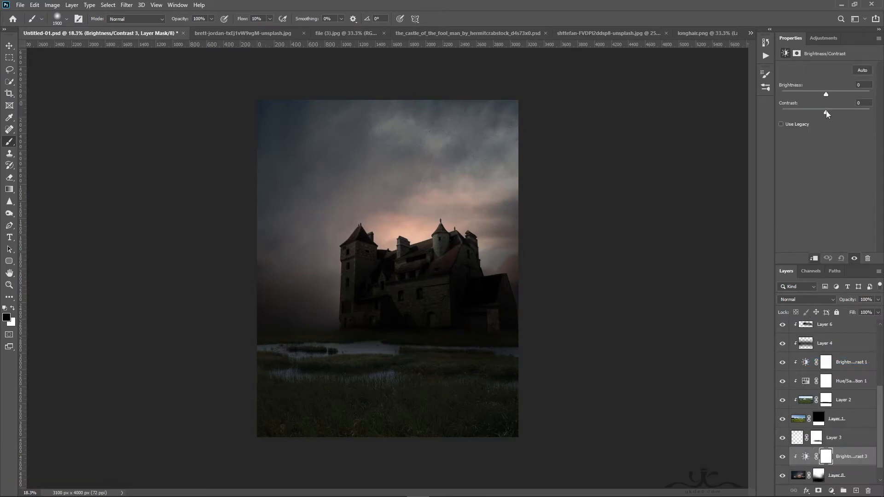
drag(827, 97, 813, 95)
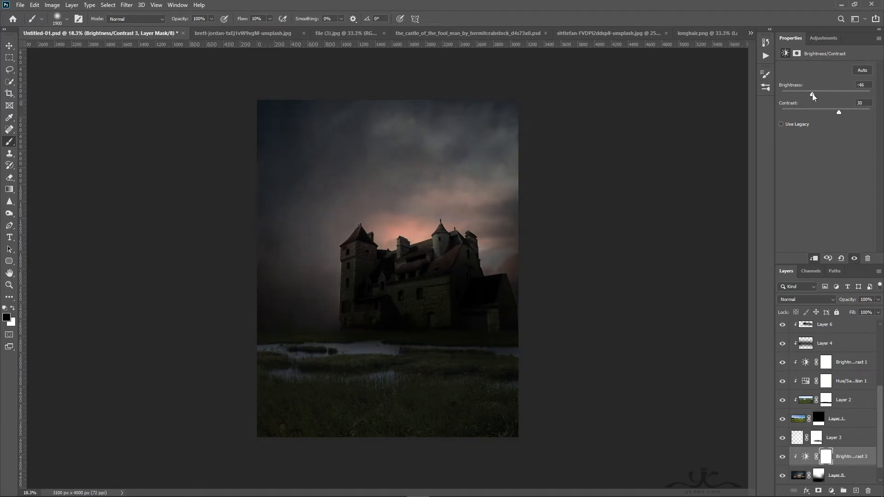
Step: Add a reversed radial black-to-transparent gradient fill above the sky adjustment, with 90° angle and 308% scale
click(838, 487)
click(837, 340)
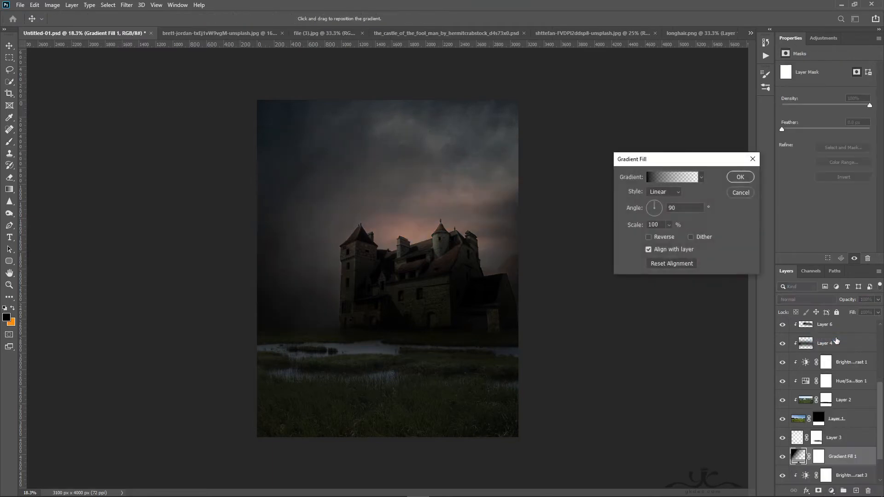
click(662, 192)
click(658, 201)
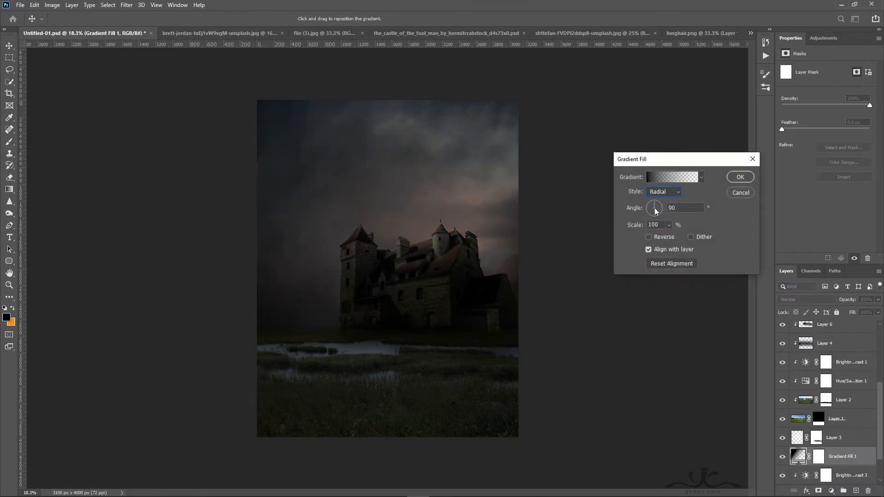
click(647, 237)
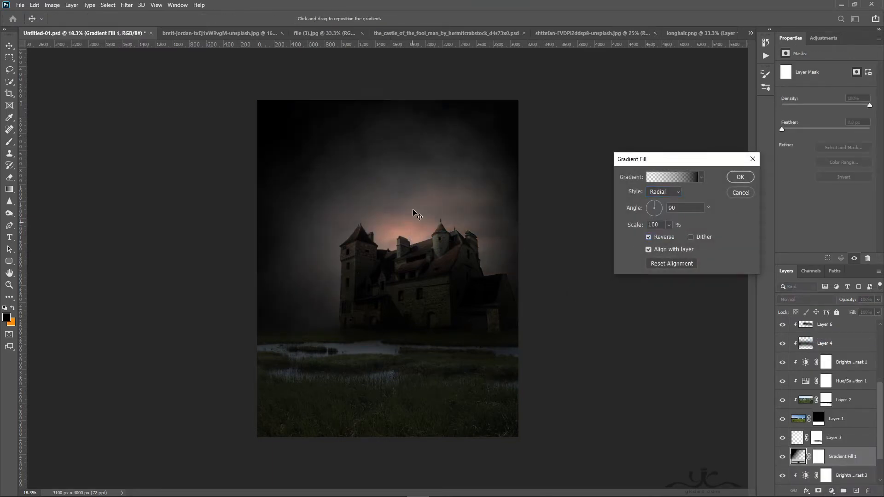
double_click(669, 225)
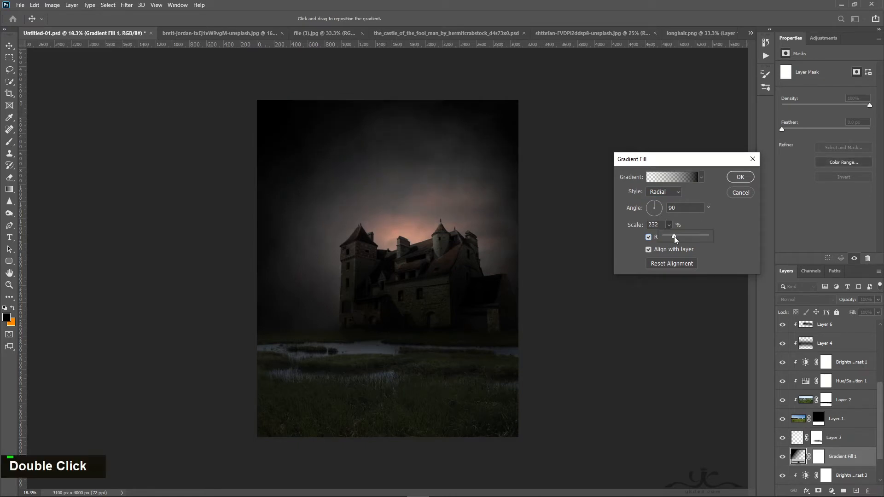
drag(674, 236, 675, 238)
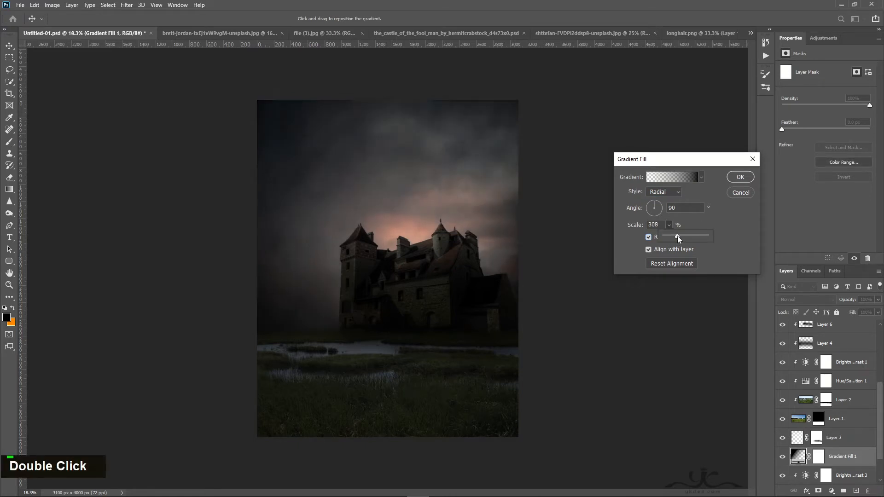
click(740, 178)
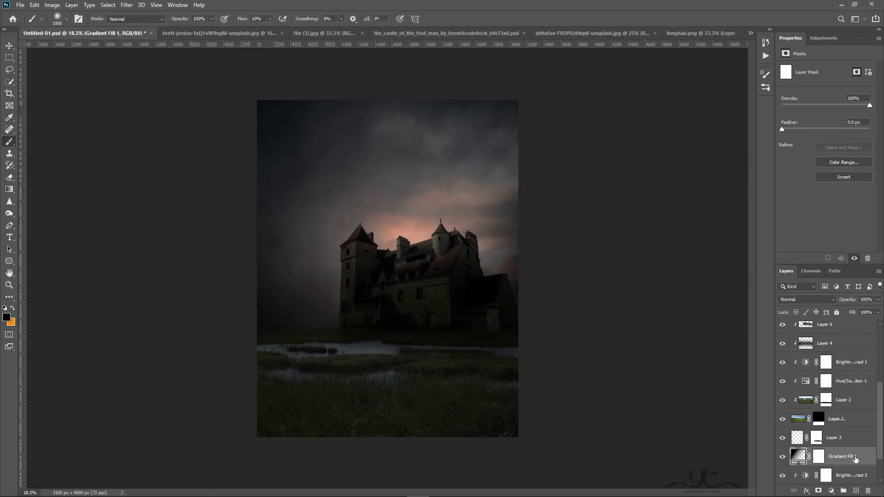
Step: Reduce Layer 3's opacity to 36%
click(836, 438)
click(878, 299)
drag(878, 310, 849, 310)
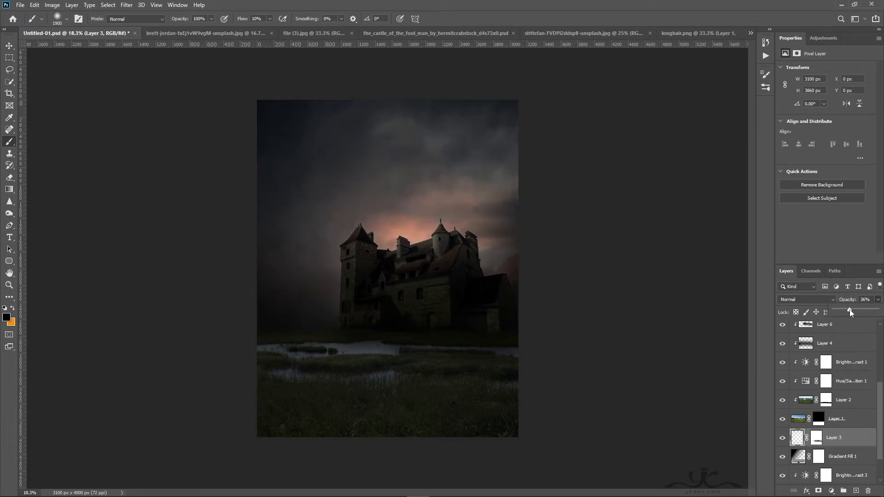
Step: On a new layer above the sky's Brightness/Contrast adjustment, paint an orange glow behind the castle with the 1900 px soft brush
click(848, 457)
scroll(865, 465, down, 3)
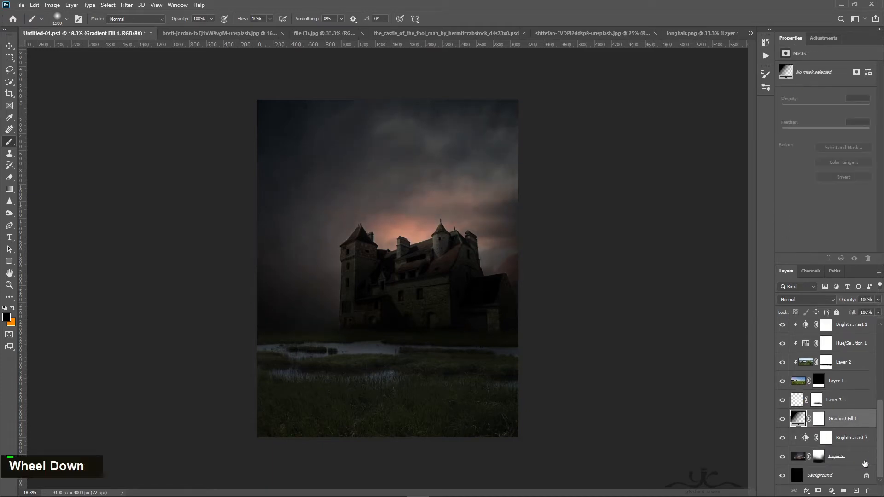
click(857, 441)
click(856, 491)
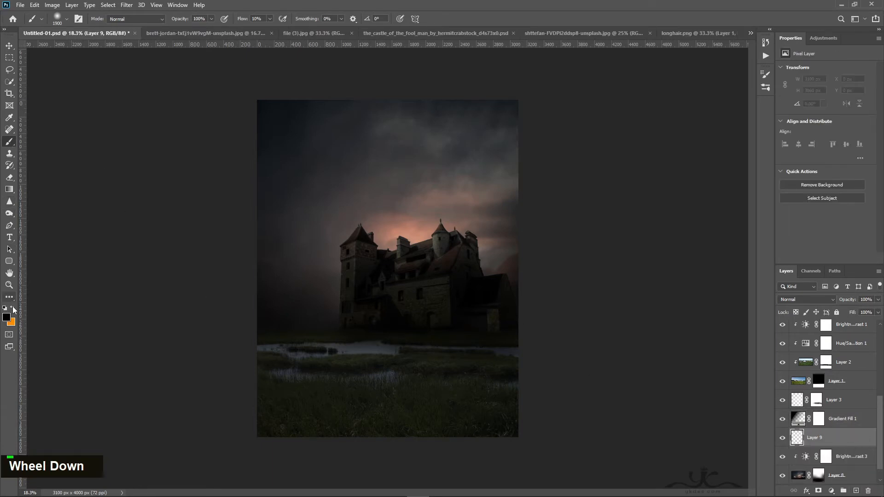
click(13, 308)
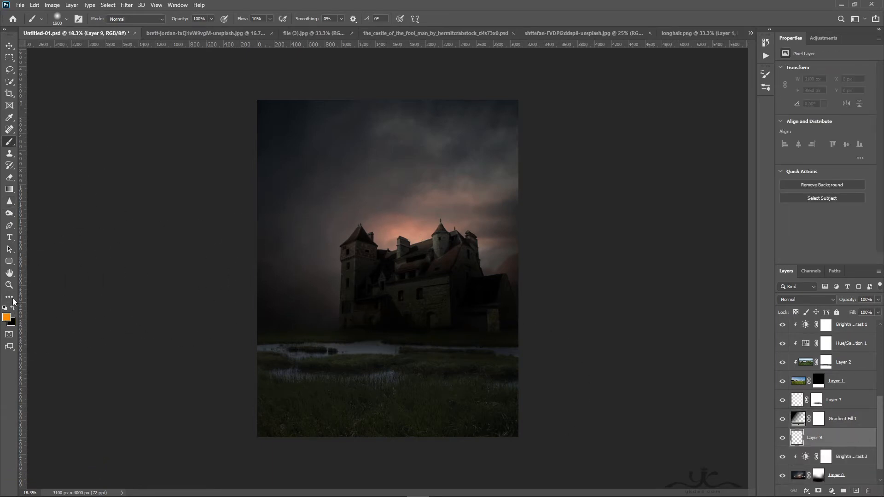
double_click(419, 206)
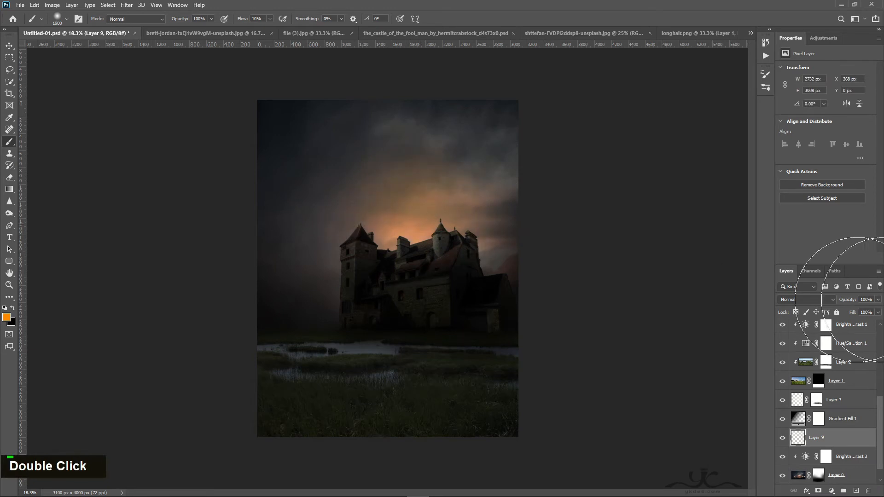
Step: Set the orange glow layer to Overlay blending at 36% opacity and compare the image with and without it
click(810, 300)
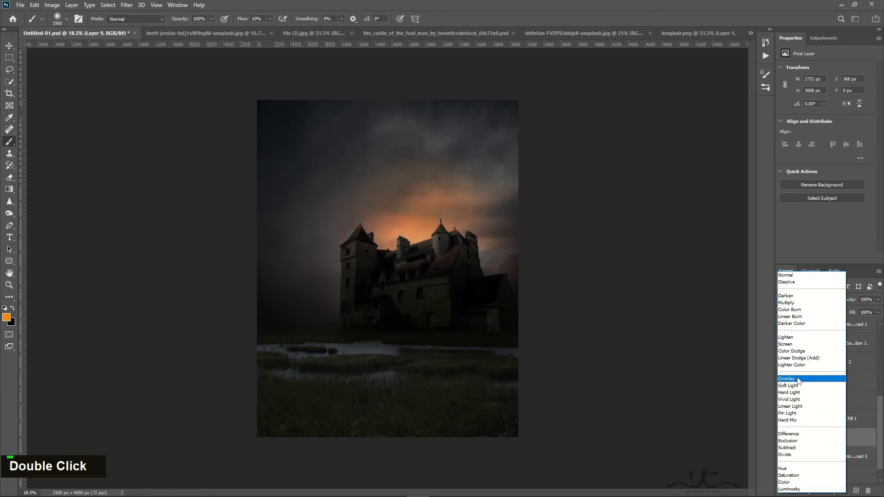
click(801, 379)
click(878, 300)
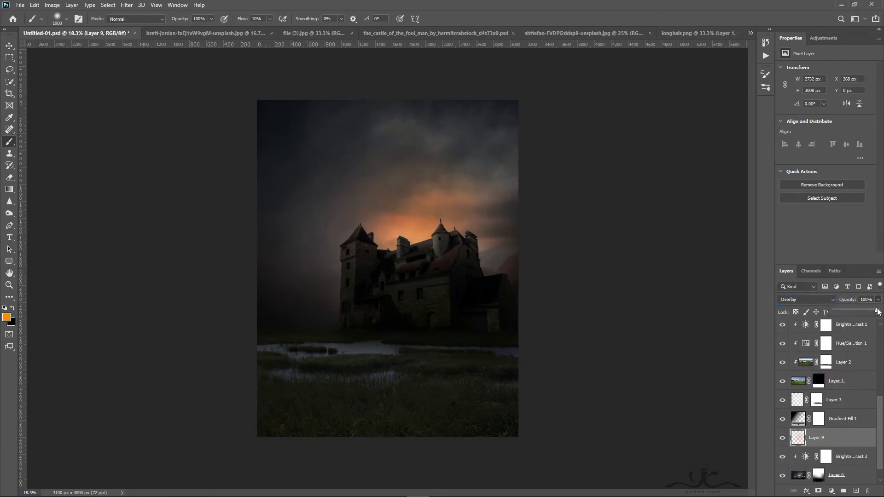
drag(879, 313, 859, 313)
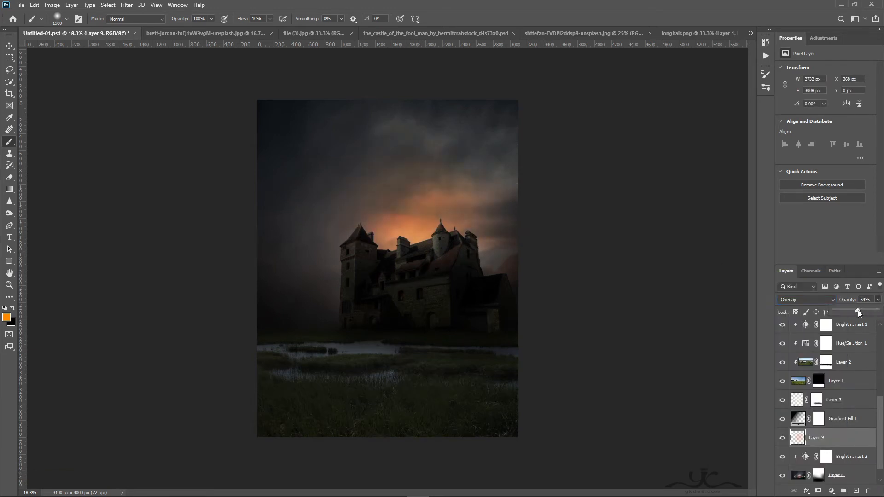
click(783, 438)
click(783, 438)
click(9, 46)
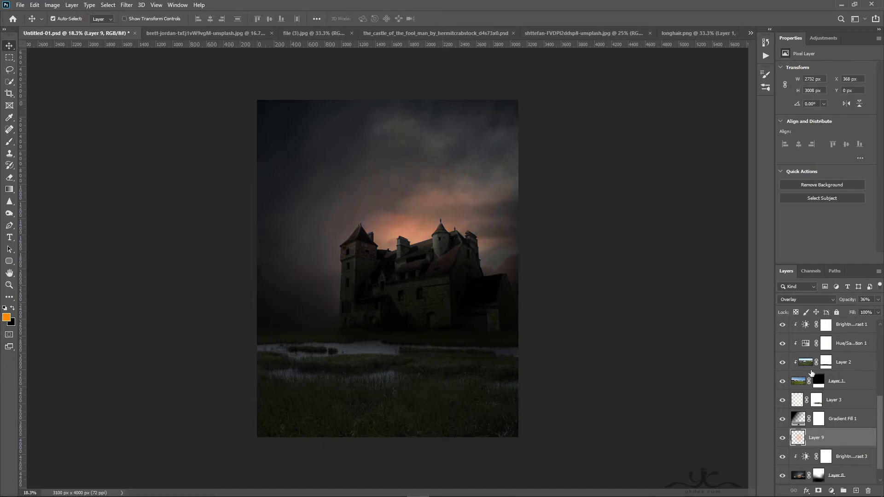
Step: Add an Exposure adjustment clipped to the sky above its Brightness/Contrast, with exposure -1.50 and gamma correction 0.80
scroll(841, 434, down, 1)
click(850, 456)
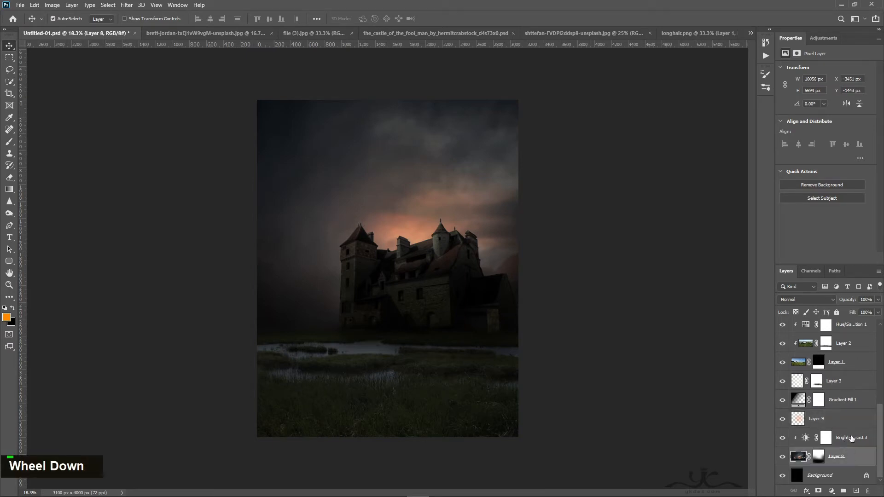
click(852, 439)
click(832, 491)
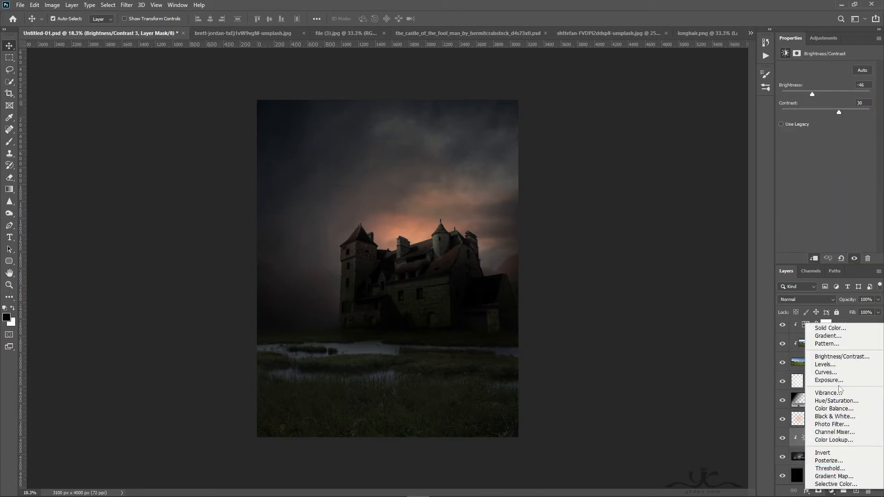
click(829, 380)
click(815, 258)
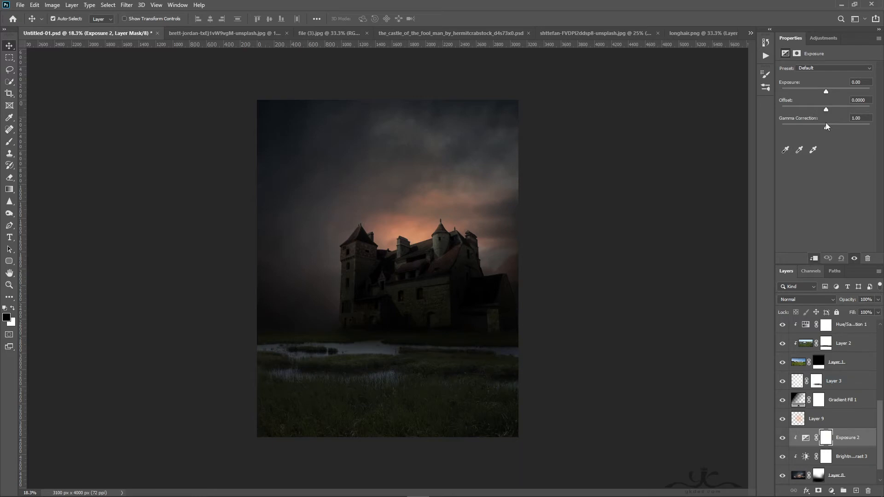
drag(829, 127, 830, 127)
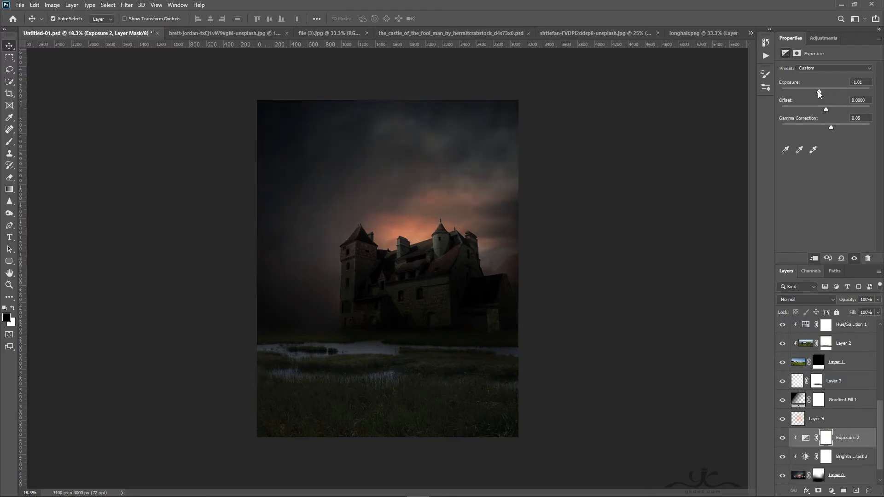
drag(826, 91, 823, 93)
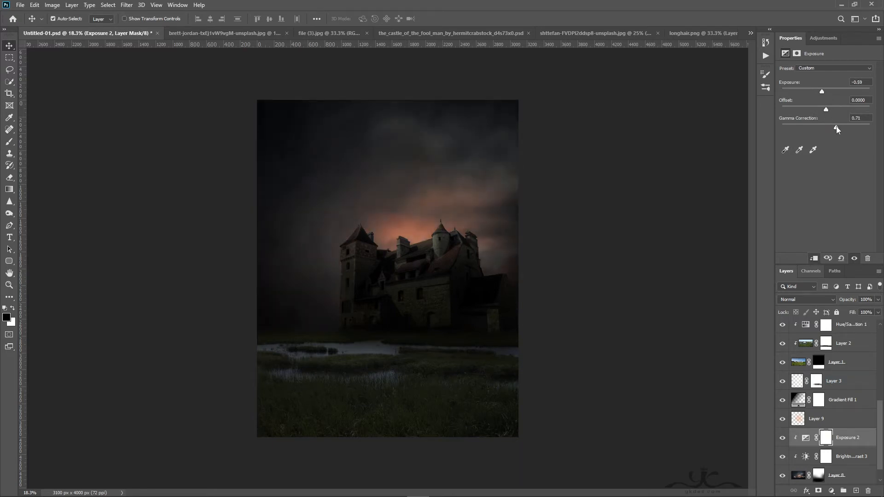
drag(836, 126, 834, 126)
mouse_move(822, 92)
mouse_down()
mouse_move(831, 92)
mouse_move(819, 93)
mouse_up()
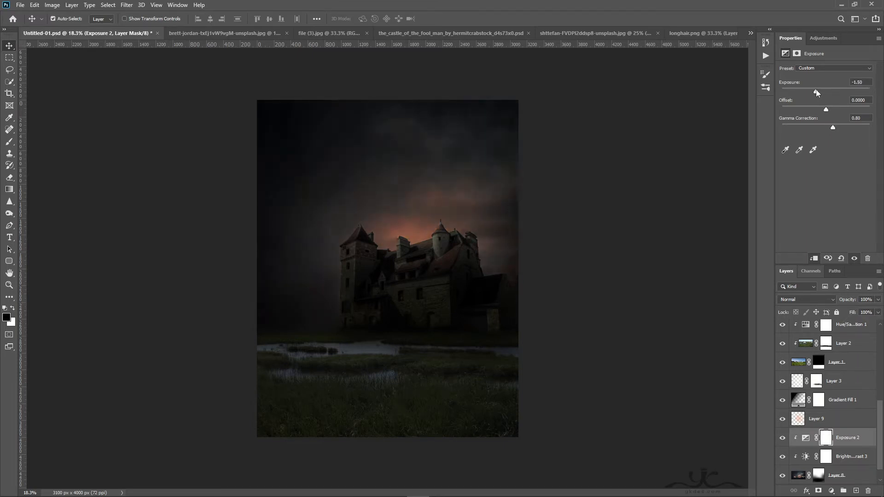
Step: Paint black on the Exposure adjustment's mask with the 1900 px soft brush, behind the castle and across the sky left of it
click(826, 440)
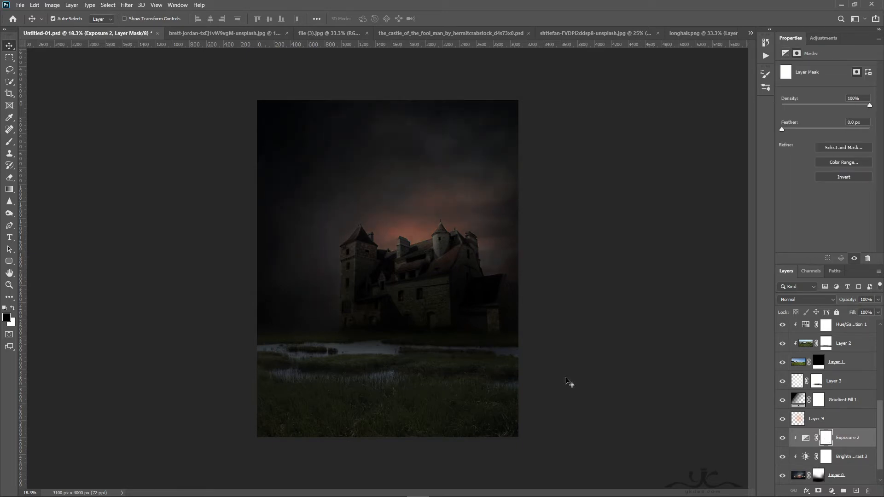
click(10, 143)
double_click(410, 229)
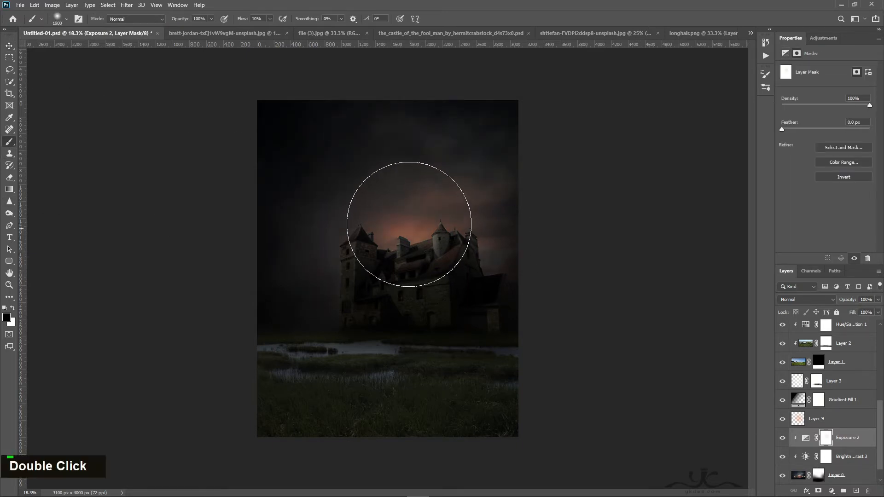
click(406, 225)
click(410, 213)
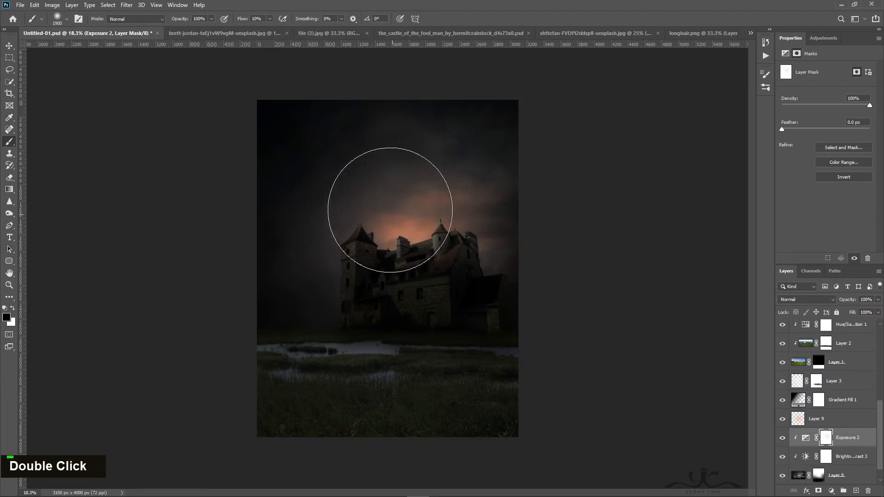
drag(391, 210, 421, 202)
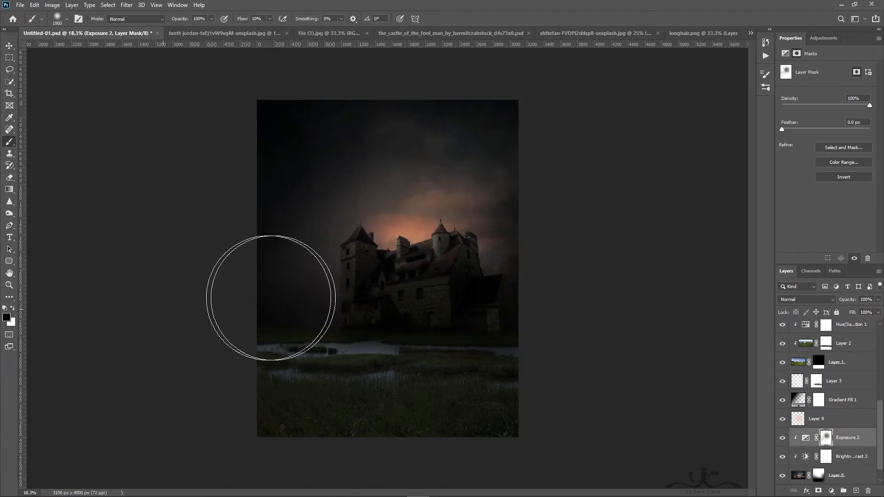
mouse_move(270, 297)
mouse_down()
mouse_move(277, 281)
mouse_move(312, 262)
mouse_up()
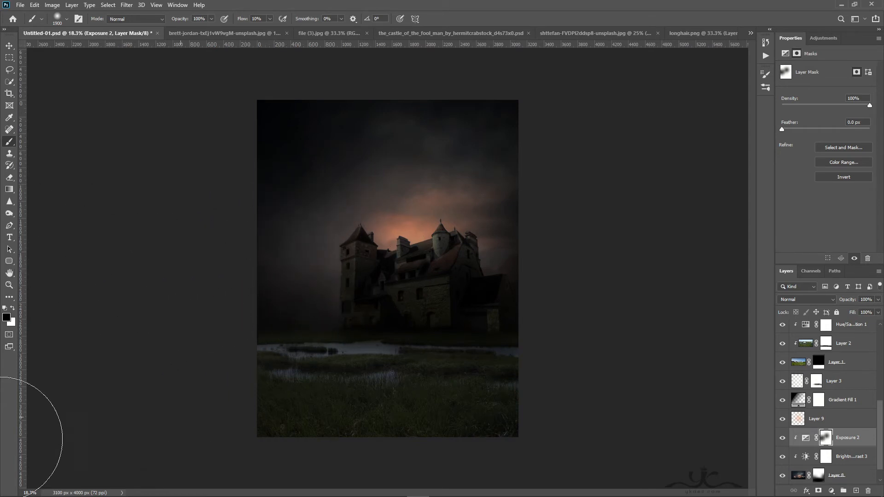
Step: Add a new empty layer directly above Gradient Fill 1, after comparing the image with Layer 3 hidden and shown
click(861, 408)
click(861, 386)
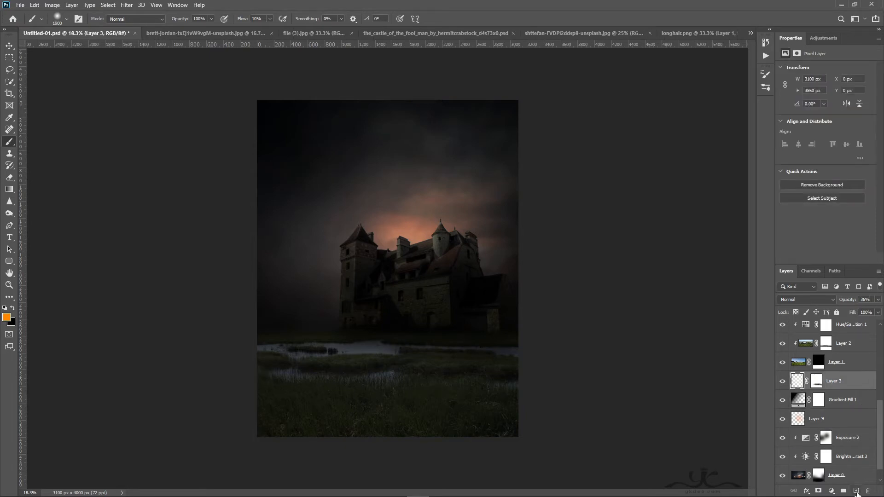
click(782, 382)
click(783, 382)
click(850, 407)
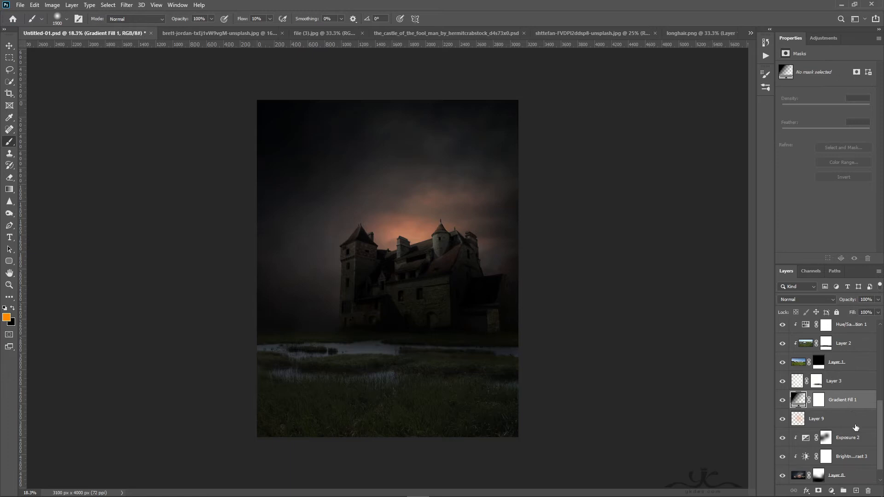
click(857, 491)
Step: Choose the 2600 px sloping treeline brush from the free landscape brushes set and reduce its size to 2100 px
click(56, 21)
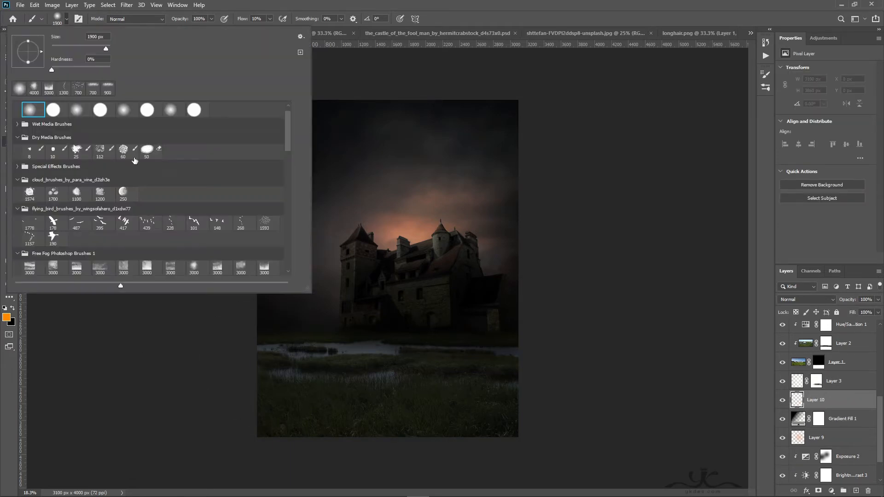
scroll(288, 177, down, 8)
scroll(288, 175, down, 4)
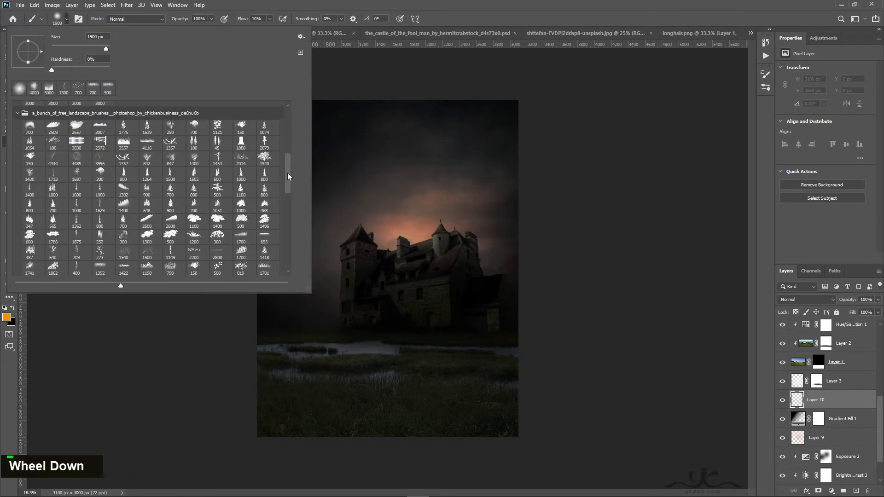
drag(290, 187, 289, 179)
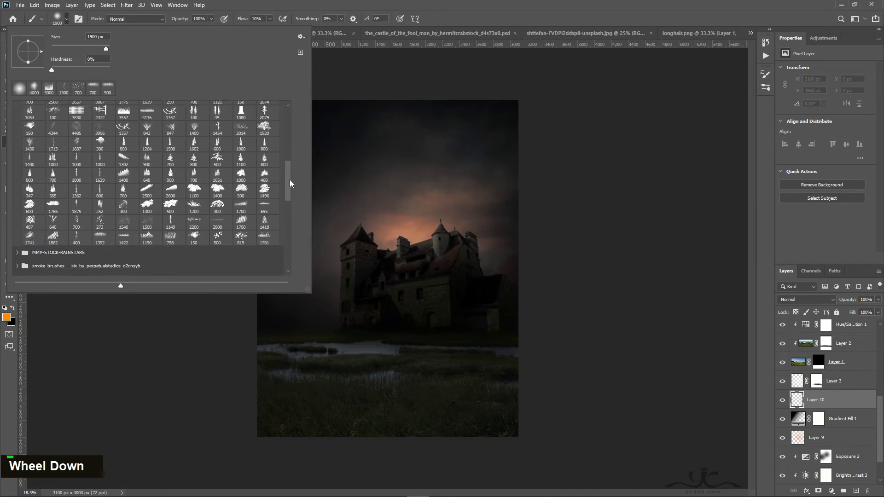
click(170, 189)
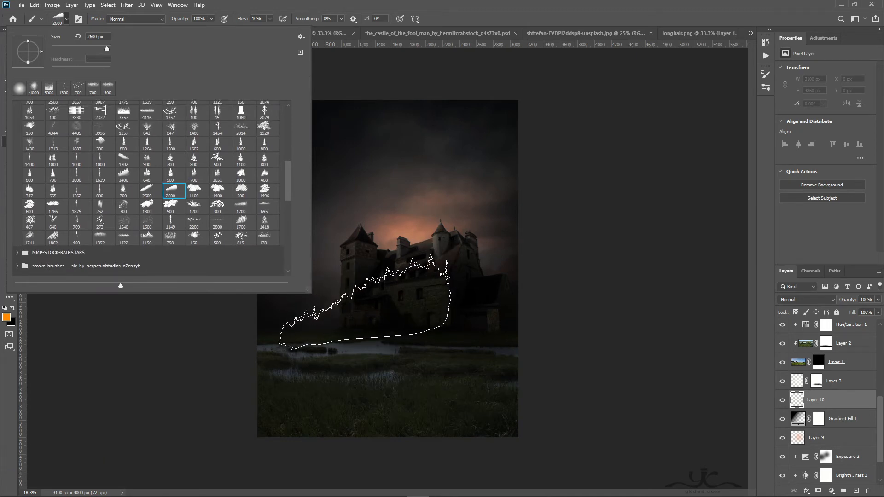
click(515, 4)
key(bracketleft)
key(bracketleft)
key(bracketleft)
key(bracketleft)
key(bracketleft)
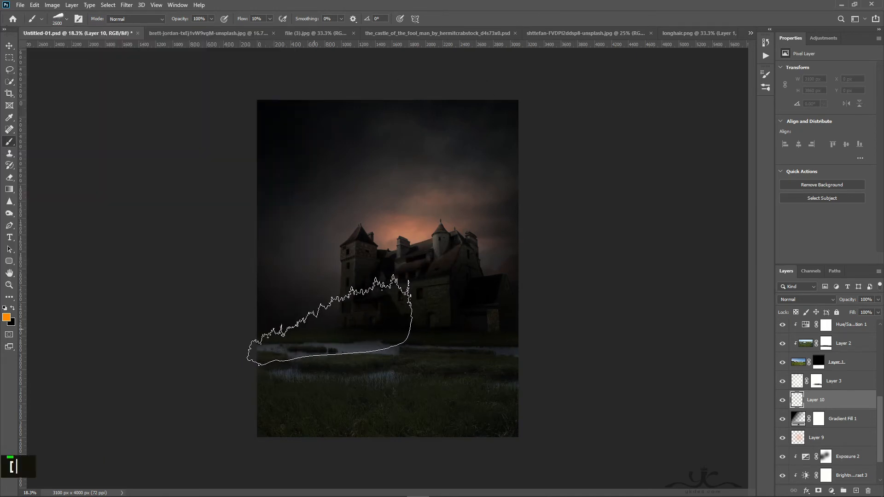
Step: Switch the painting colour to black and raise the treeline brush's flow to 100%
click(12, 308)
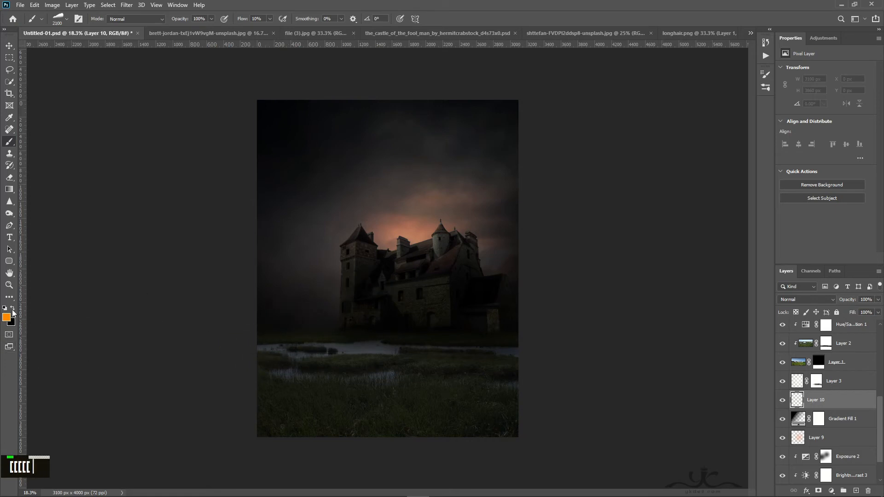
click(270, 19)
drag(269, 27, 318, 26)
click(459, 5)
Step: Try stamping a black treeline at the left of the castle with the brush reduced to 1600 px, and undo it
key(bracketleft)
key(bracketleft)
key(bracketleft)
key(bracketleft)
key(bracketleft)
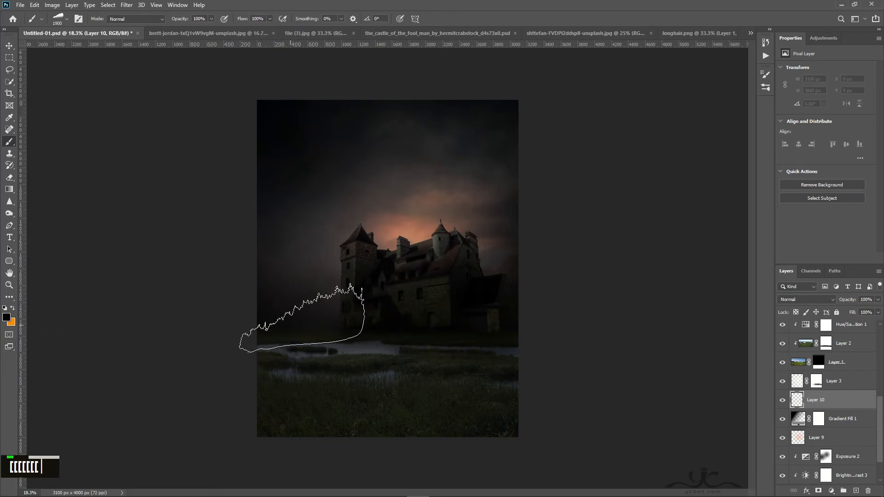
click(295, 331)
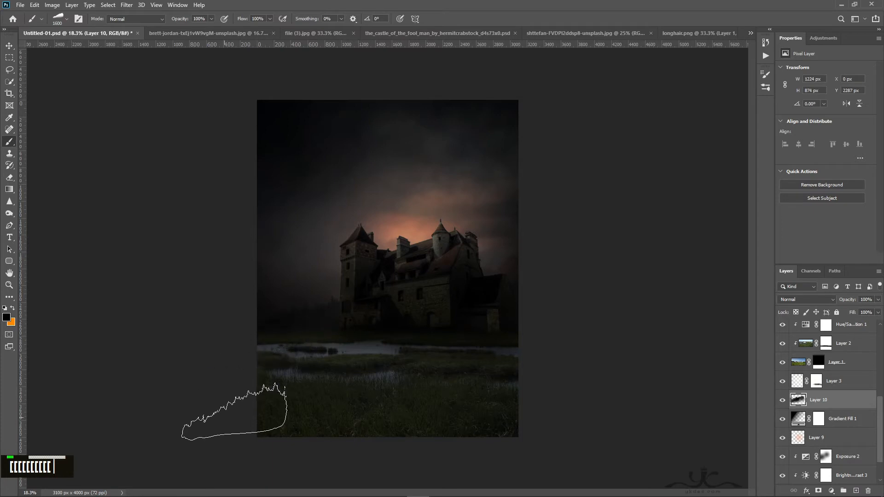
key(ctrl+z)
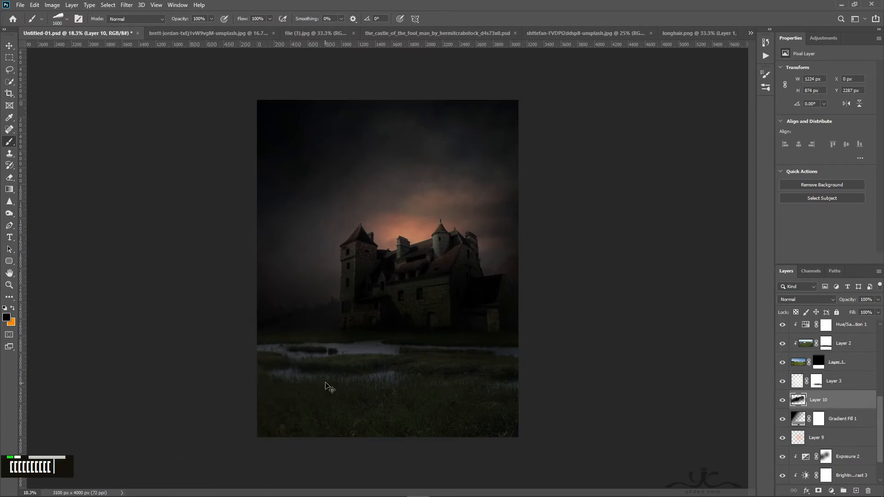
Step: Stamp black distant treelines on Layer 10 at both sides of the castle's base with the brush at 1900 px
key(bracketright)
key(bracketright)
key(bracketright)
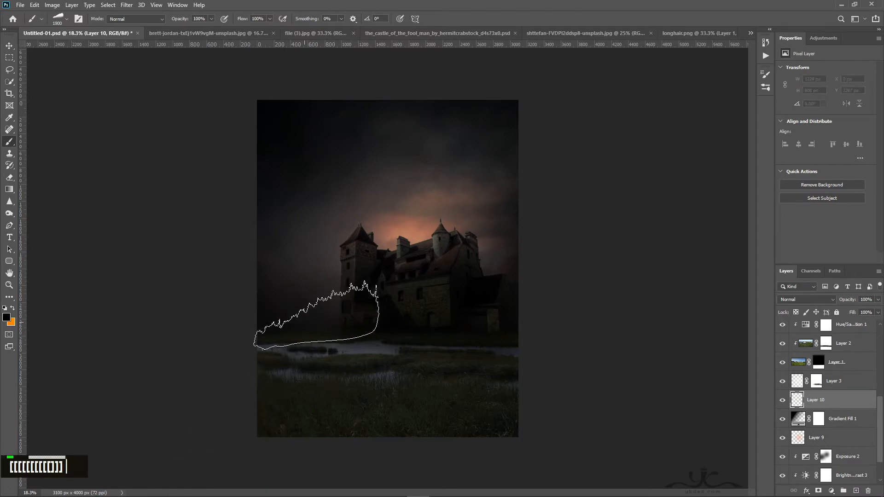
key(ctrl+equal)
click(269, 348)
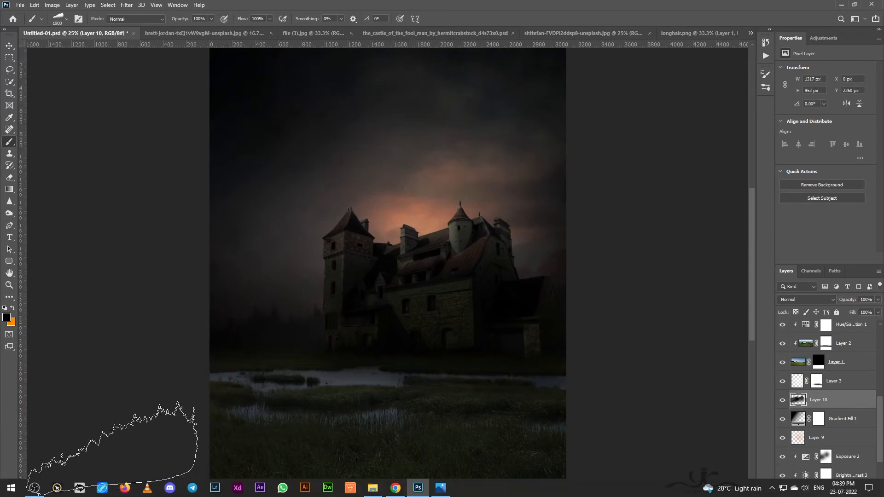
click(514, 334)
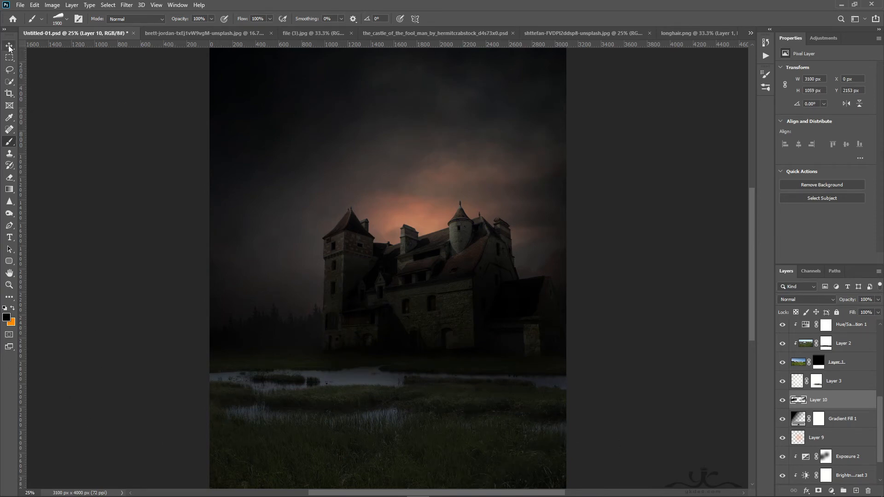
Step: Apply a 4.5 px Gaussian Blur to the distant treelines on Layer 10
key(v)
click(137, 4)
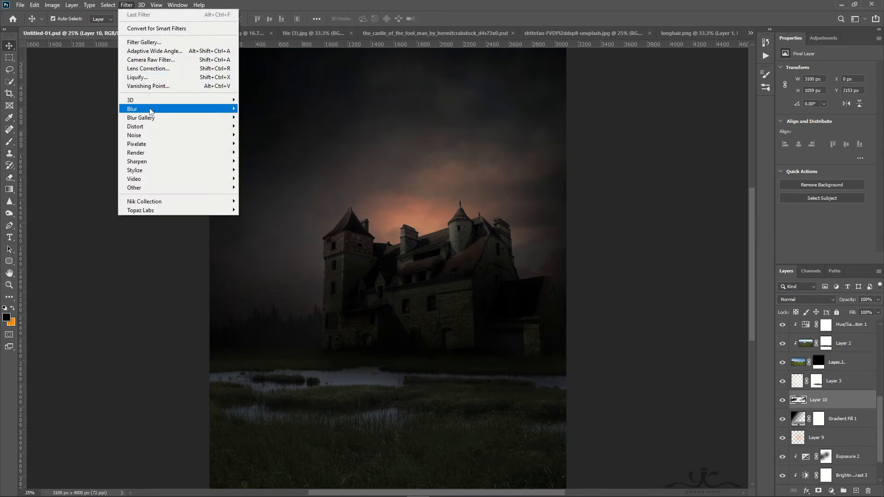
mouse_move(152, 111)
click(281, 144)
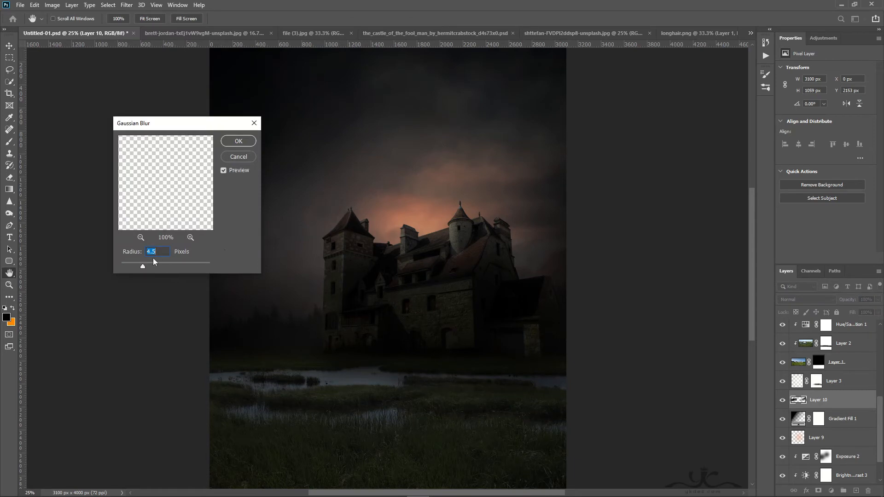
click(238, 141)
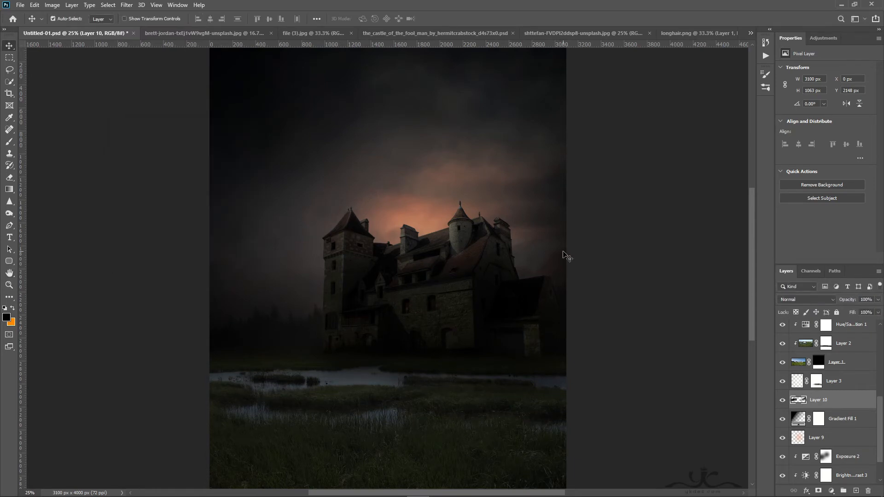
Step: Apply the Camera Raw filter to the castle's Background copy layer with Texture and Clarity +100, Shadows +38, Whites -52 and Blacks +49
alt+right_click(475, 260)
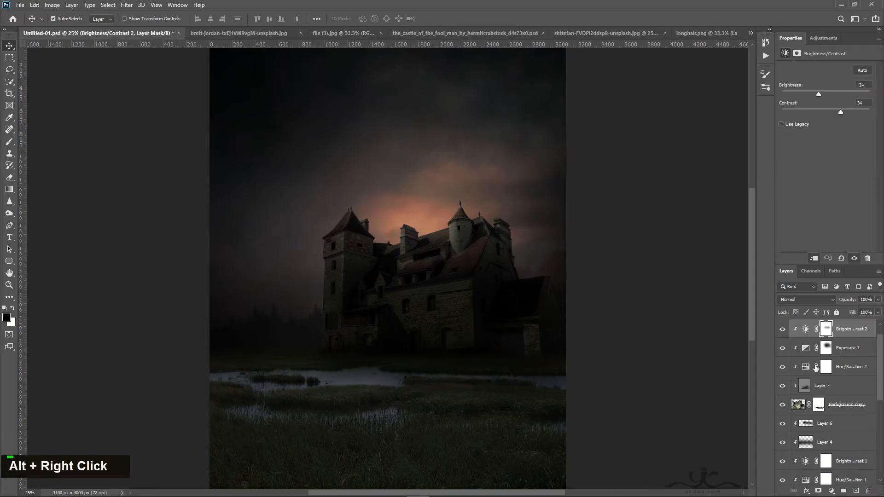
click(801, 405)
click(783, 405)
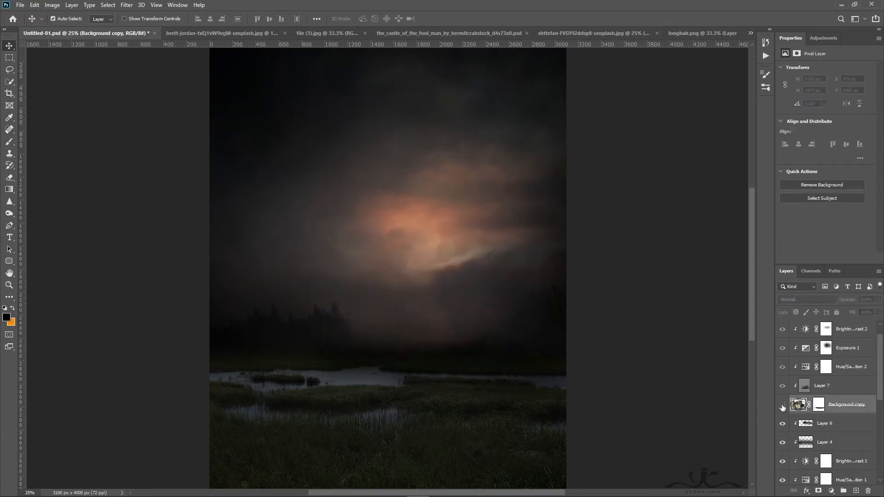
click(782, 405)
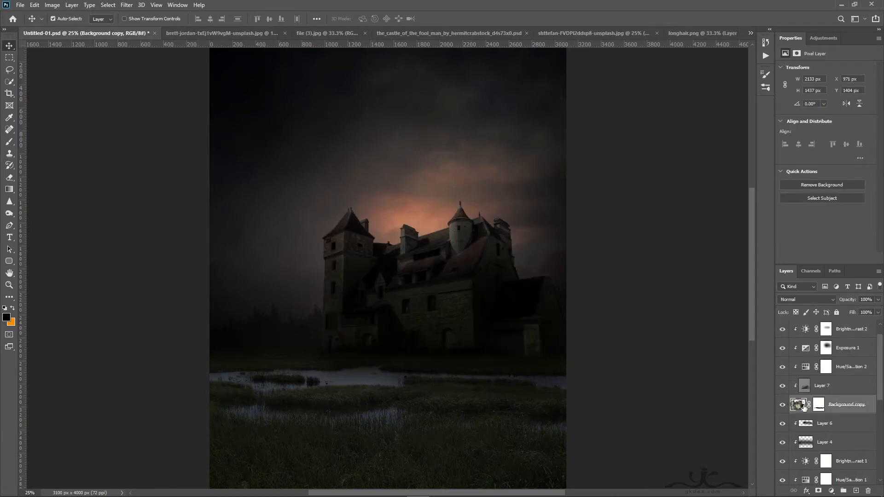
click(127, 5)
click(155, 60)
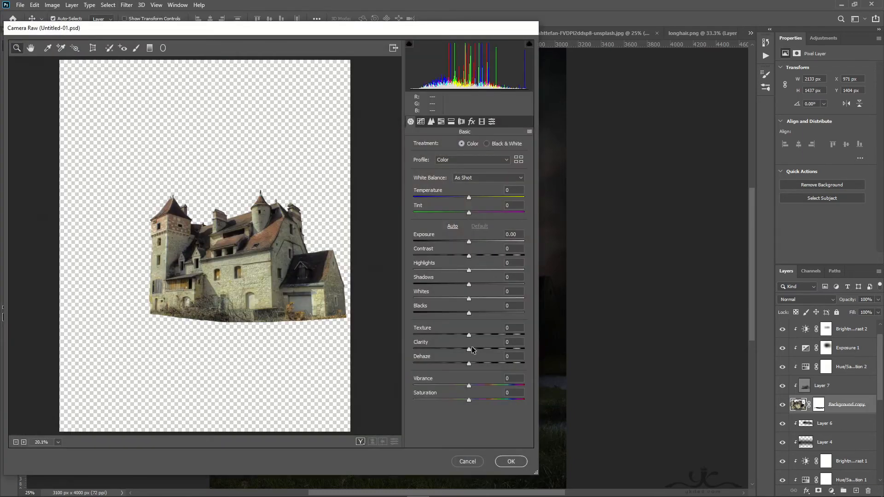
drag(470, 349, 559, 338)
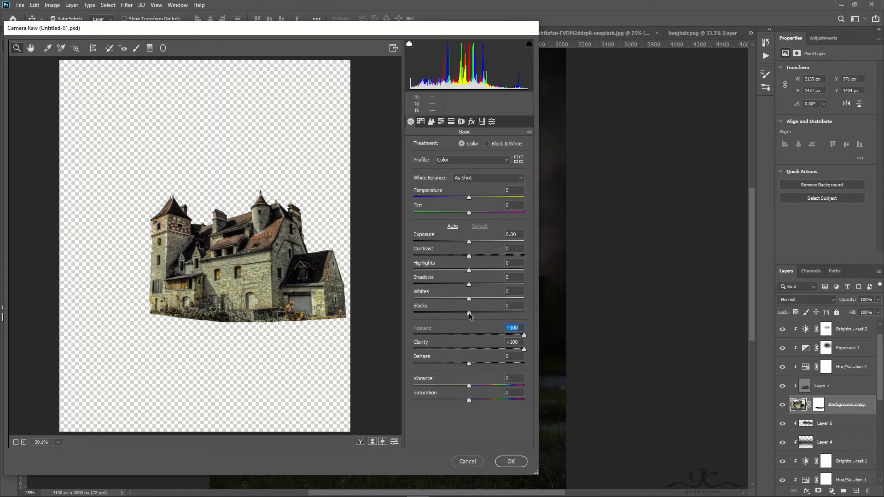
drag(469, 314, 492, 284)
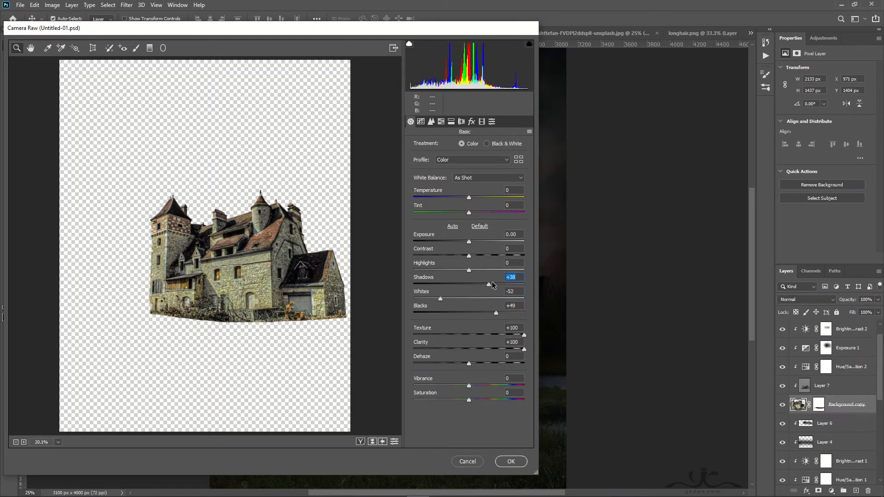
click(511, 462)
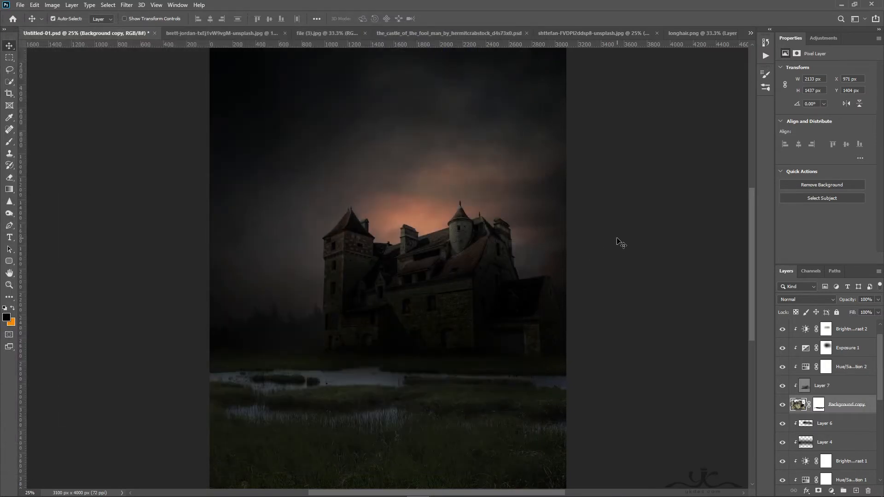
Step: Try raising the lightness of the castle's Hue/Saturation 2 adjustment to -4, and undo it
click(824, 369)
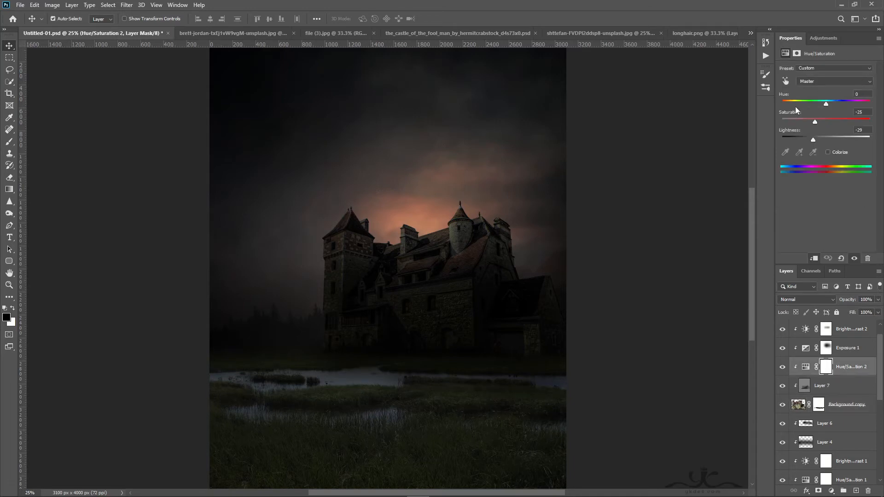
drag(815, 140, 819, 139)
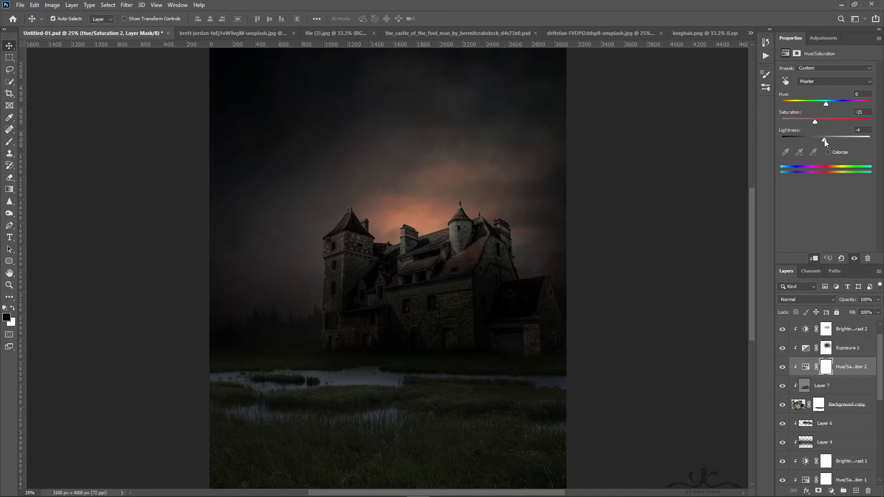
key(ctrl+z)
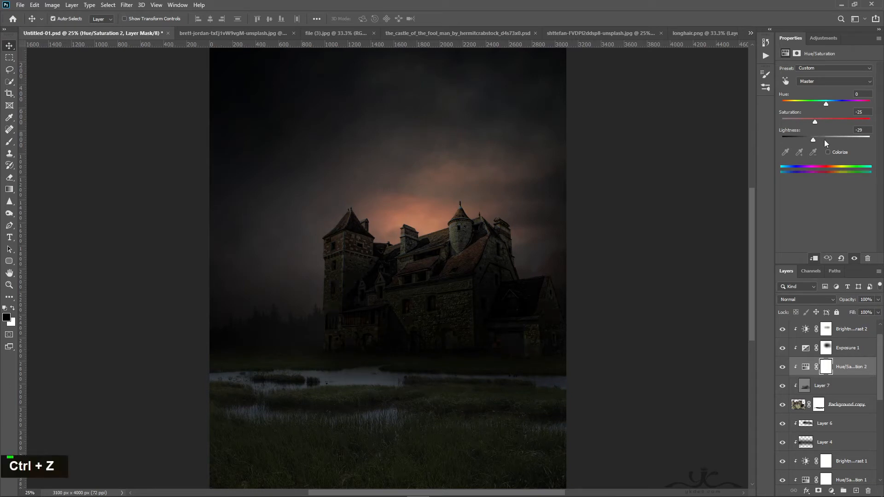
Step: Lower the exposure of the castle's Exposure 1 adjustment slightly and set its gamma correction to 0.67
click(845, 355)
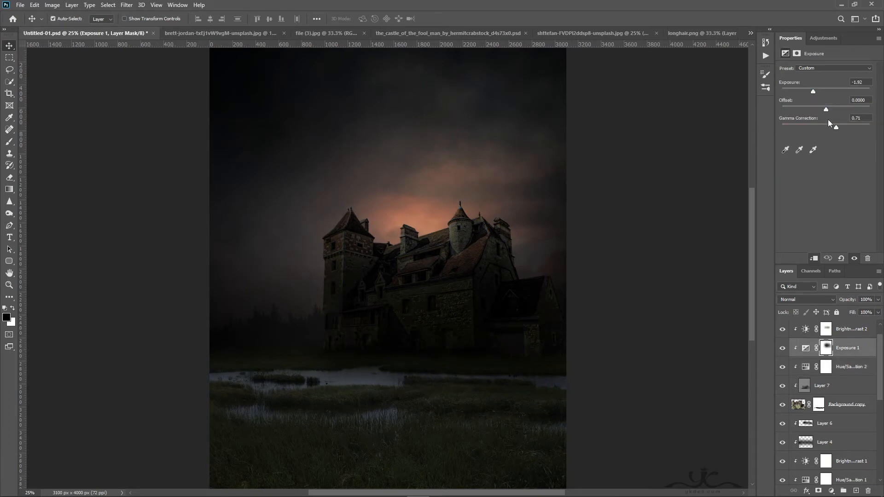
drag(818, 95, 823, 95)
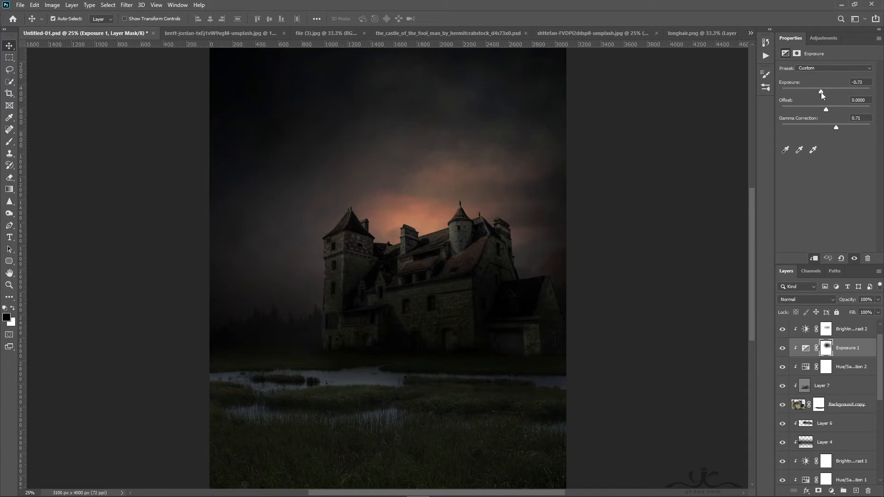
drag(836, 128, 839, 127)
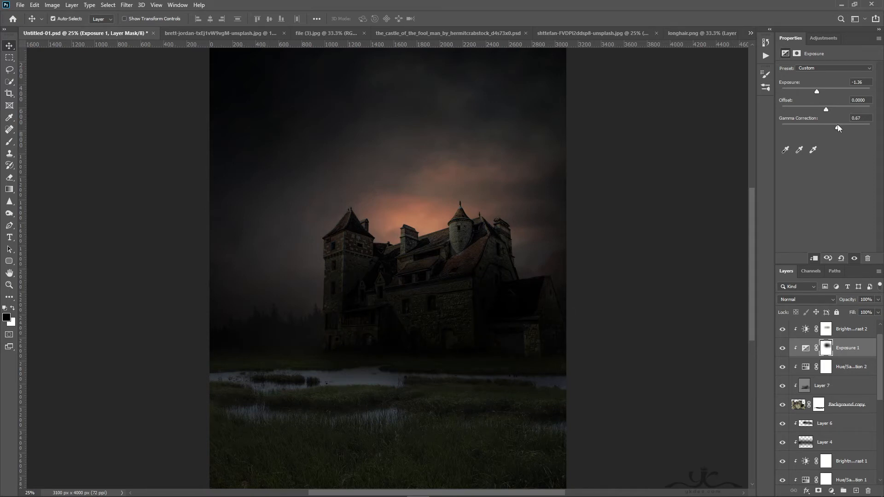
drag(817, 91, 811, 92)
Step: Paint black on the Exposure 1 mask across the castle's roofs and towers with a soft round 1900 px brush at 33% flow
click(827, 348)
key(b)
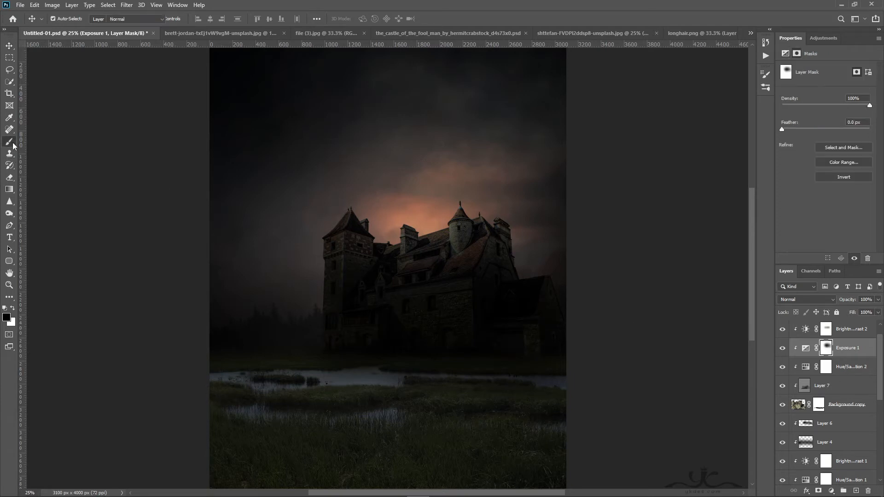
double_click(385, 230)
key(ctrl+z)
click(66, 19)
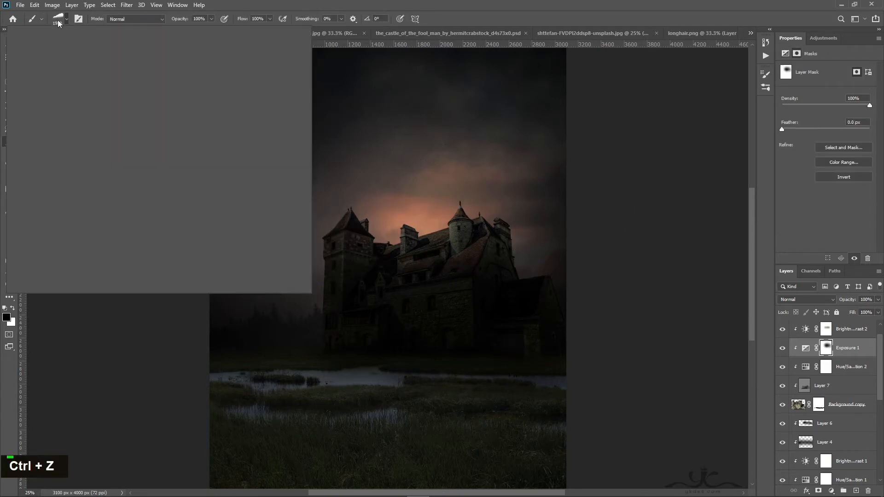
double_click(258, 18)
text(33)
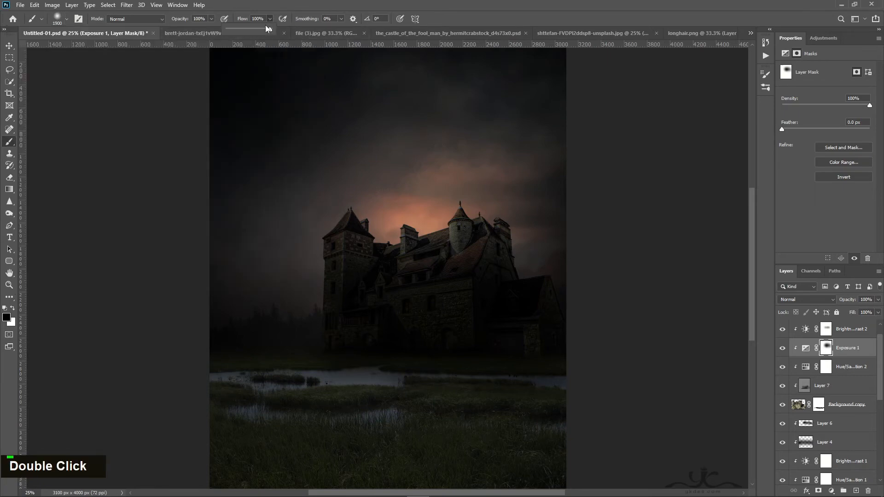
mouse_move(373, 176)
mouse_down()
mouse_move(428, 185)
mouse_move(391, 189)
mouse_move(441, 183)
mouse_up()
click(503, 181)
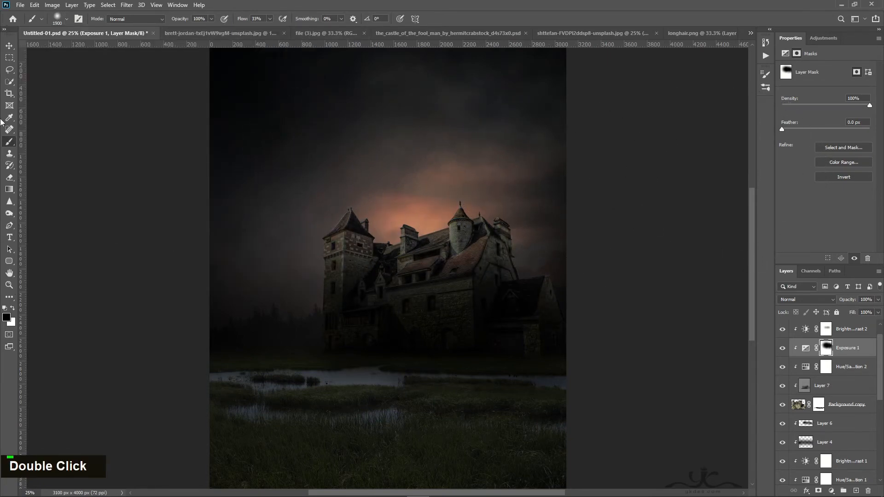
Step: Lower the brightness of the castle's Brightness/Contrast 2 adjustment
click(10, 46)
click(847, 331)
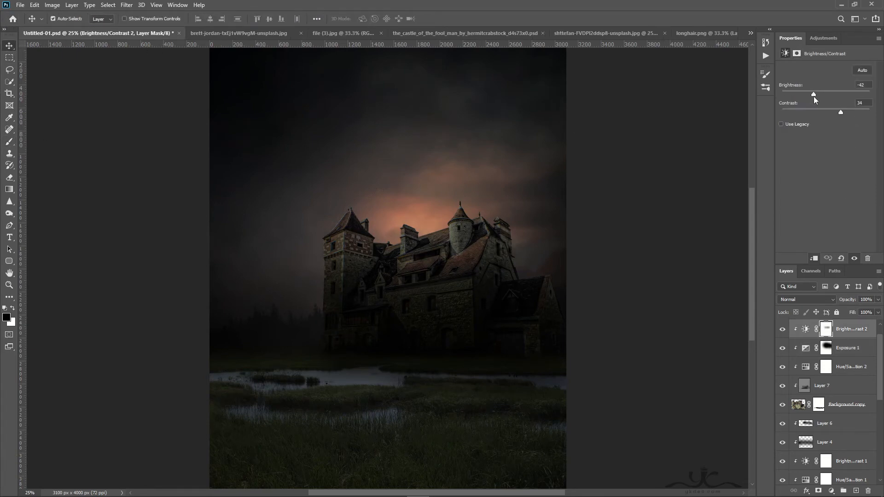
mouse_move(816, 99)
mouse_down()
mouse_move(883, 111)
mouse_move(833, 112)
mouse_move(809, 95)
mouse_up()
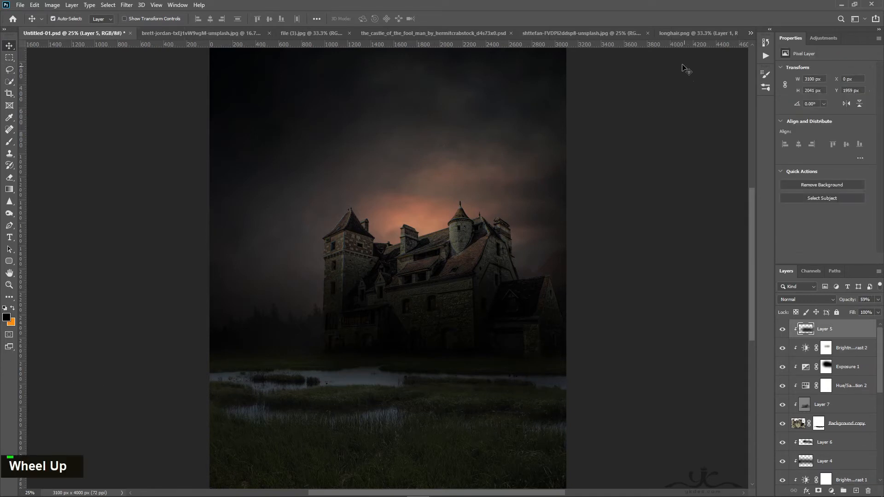
Step: Bring the long-haired woman from longhair.png into the composite above Layer 5 and flip her horizontally
click(683, 34)
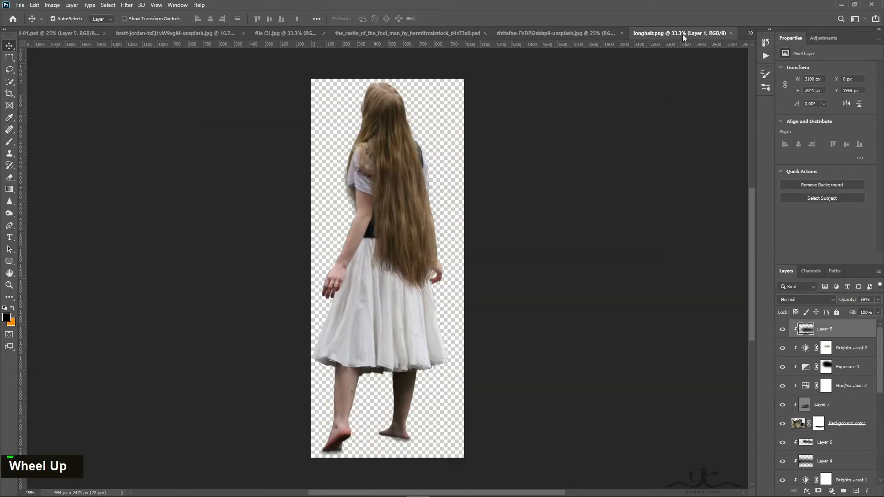
drag(401, 220, 346, 247)
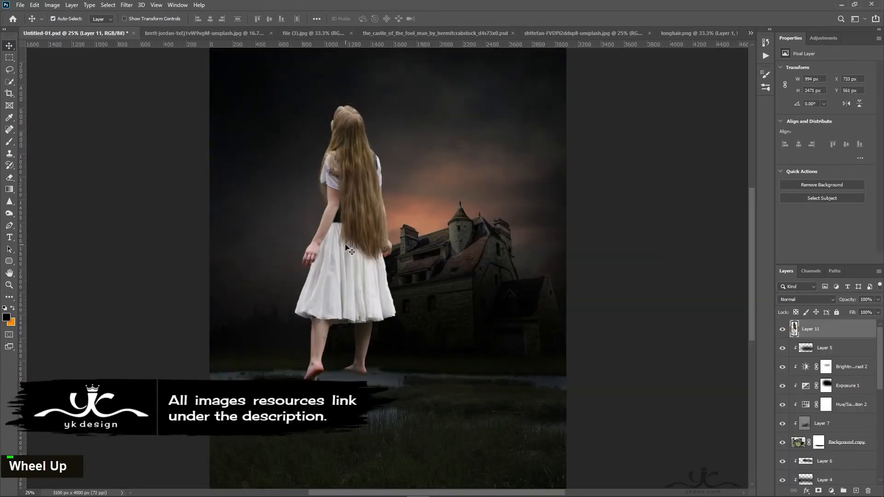
click(36, 6)
mouse_move(97, 216)
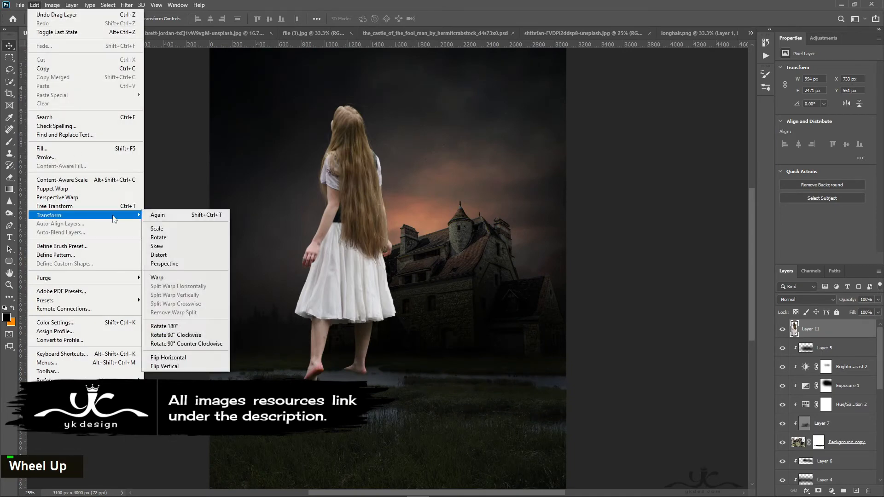
click(212, 358)
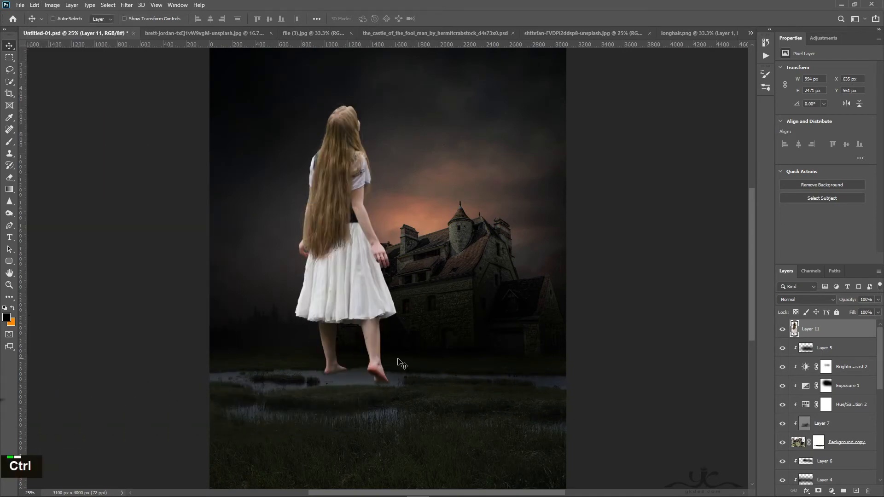
Step: Scale the woman to 763 × 1899 px and place her on the marsh grass left of the castle at X 316, Y 1930 px
key(ctrl+t)
drag(396, 102, 374, 141)
drag(342, 208, 270, 321)
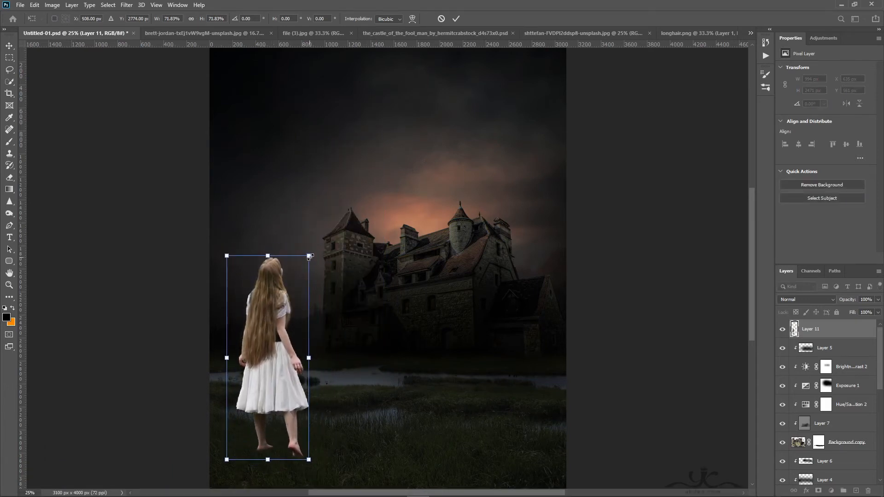
drag(272, 285, 277, 299)
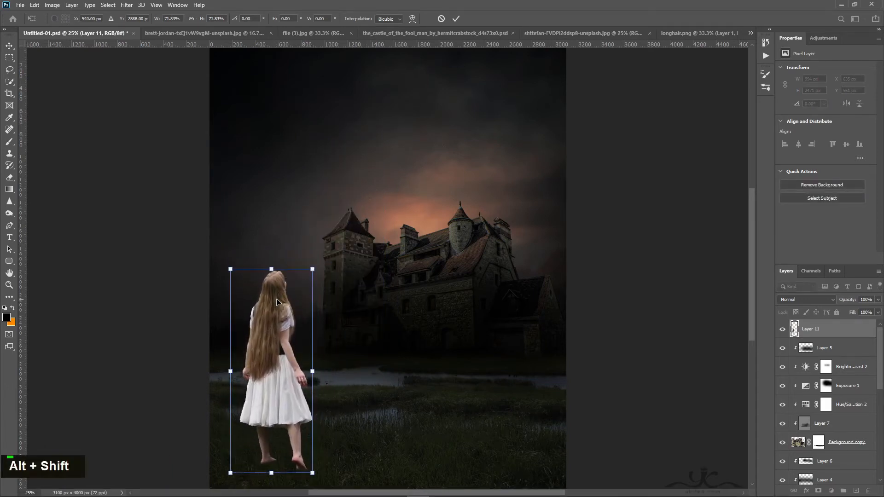
drag(313, 268, 317, 258)
drag(280, 323, 292, 318)
drag(293, 318, 307, 318)
drag(344, 261, 342, 264)
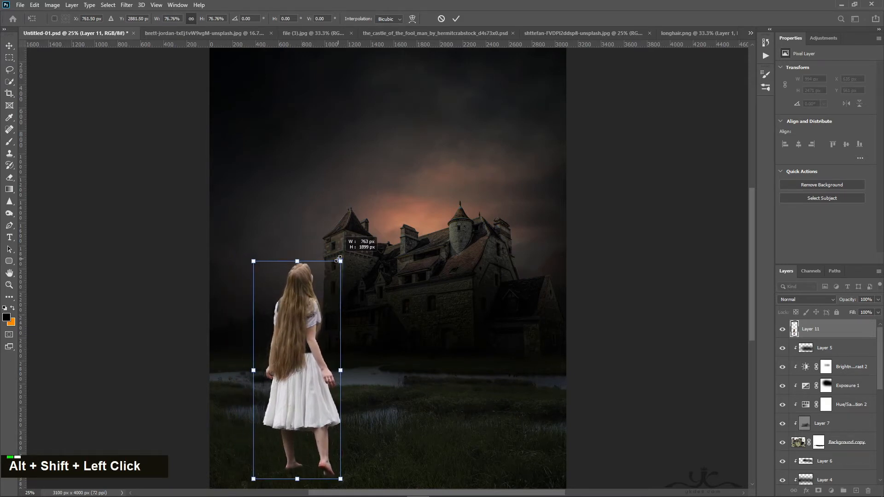
drag(313, 357, 306, 357)
key(Return)
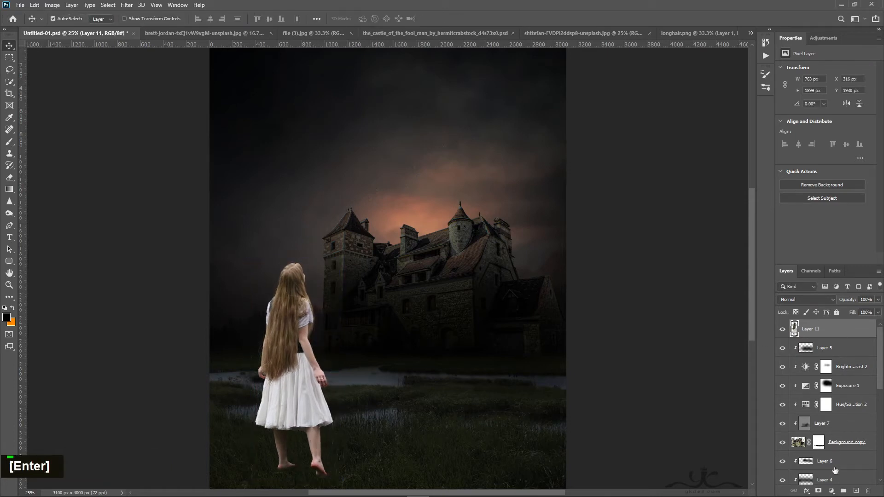
Step: Add a layer mask to the woman's Layer 11 and choose the 1392 px grass brush for it
click(818, 491)
click(9, 142)
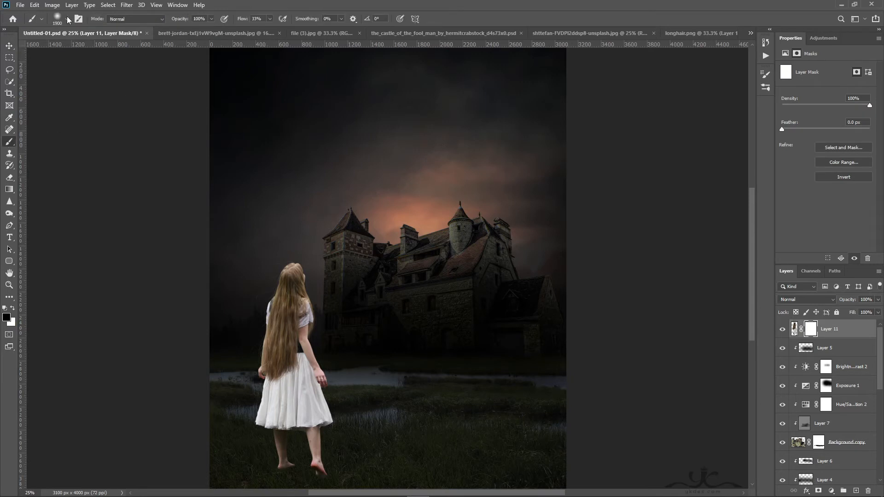
click(66, 19)
scroll(138, 232, down, 5)
scroll(137, 231, down, 10)
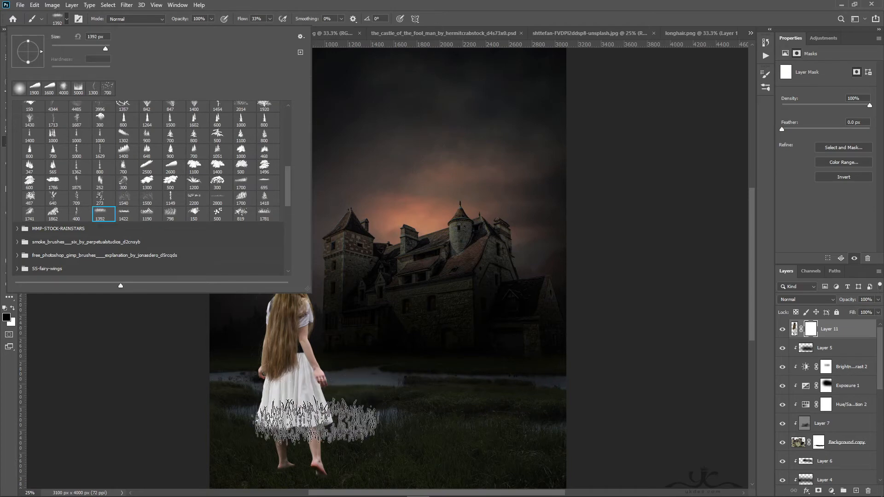
click(499, 4)
Step: Reduce the grass brush to 1100 px and raise its flow to 100% for masking the woman's feet
key(bracketleft)
key(bracketleft)
key(bracketleft)
key(bracketleft)
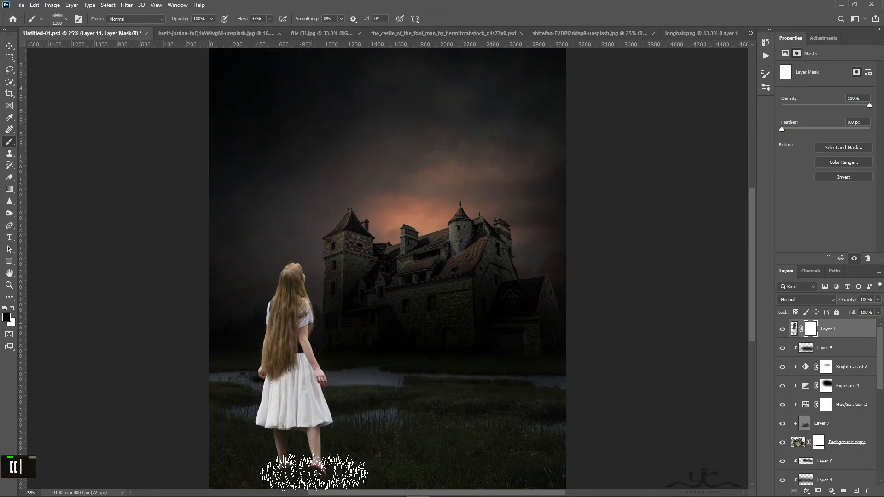
click(270, 19)
drag(271, 31, 319, 32)
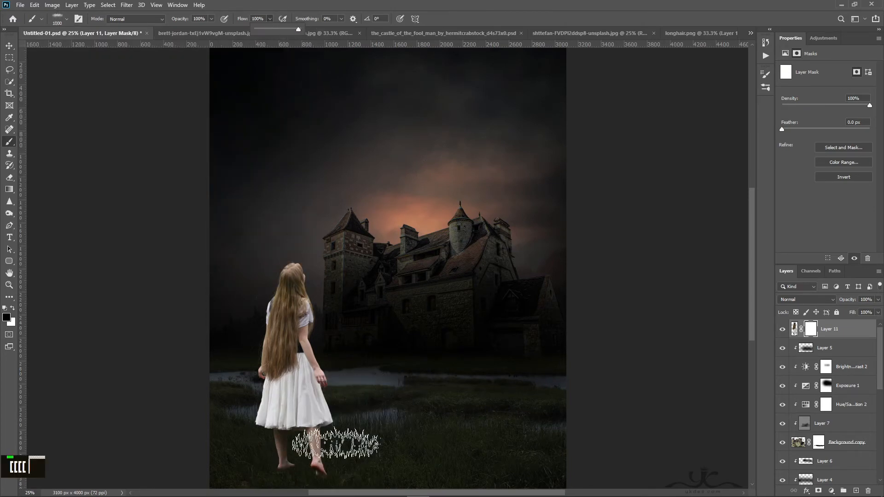
key(bracketright)
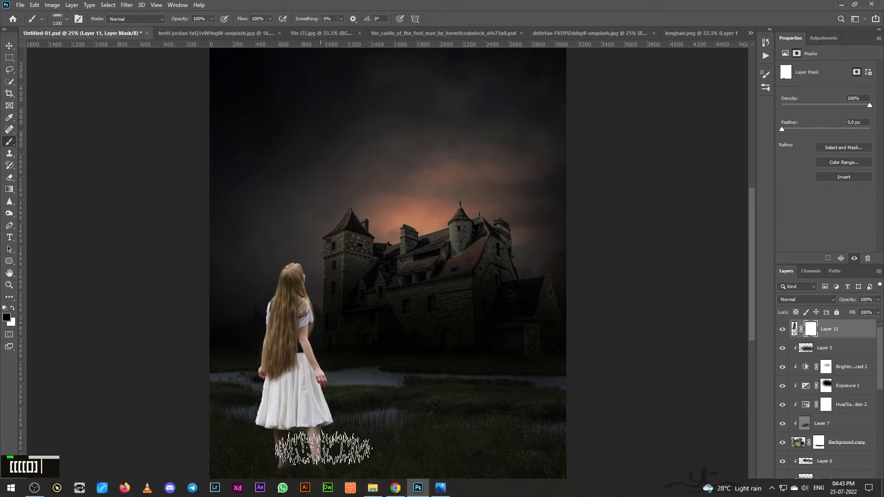
Step: Paint black with the grass brush on the woman's layer mask to blend her feet into the marsh grass
key(ctrl+equal)
key(space)
drag(332, 399, 428, 185)
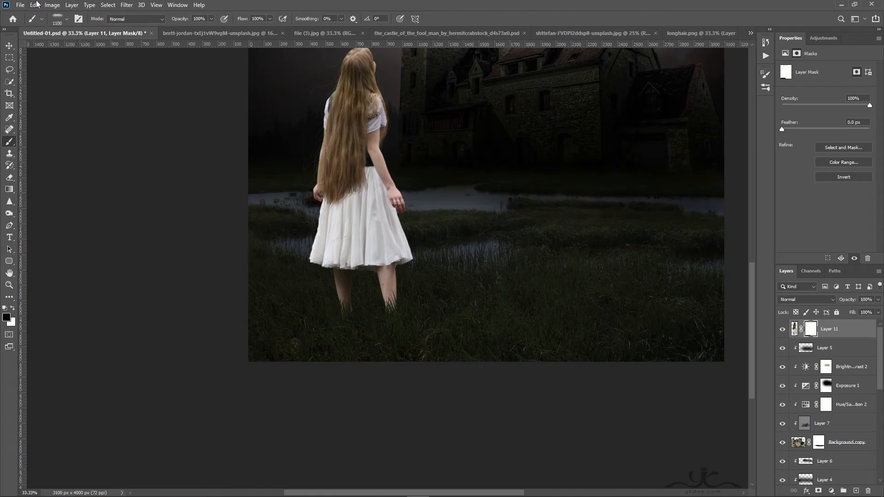
Step: Create a new layer directly above Layer 5, beneath the woman, and activate the Brush tool
key(v)
click(845, 351)
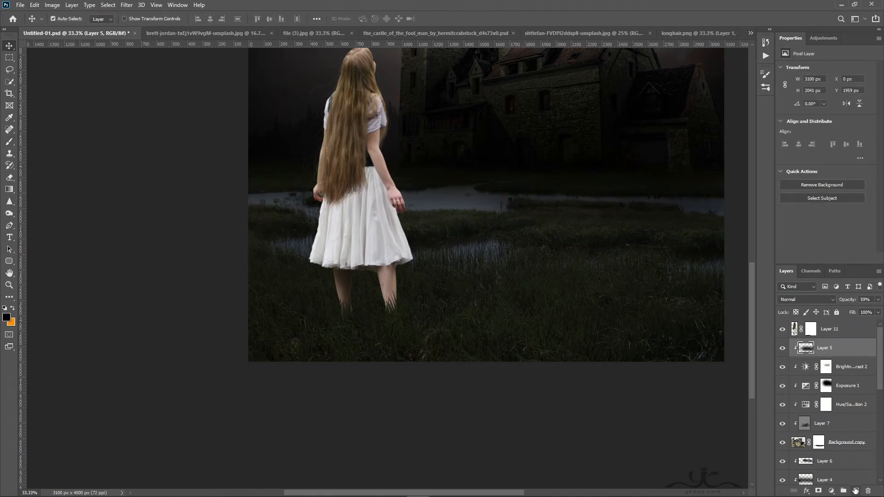
click(856, 492)
click(14, 146)
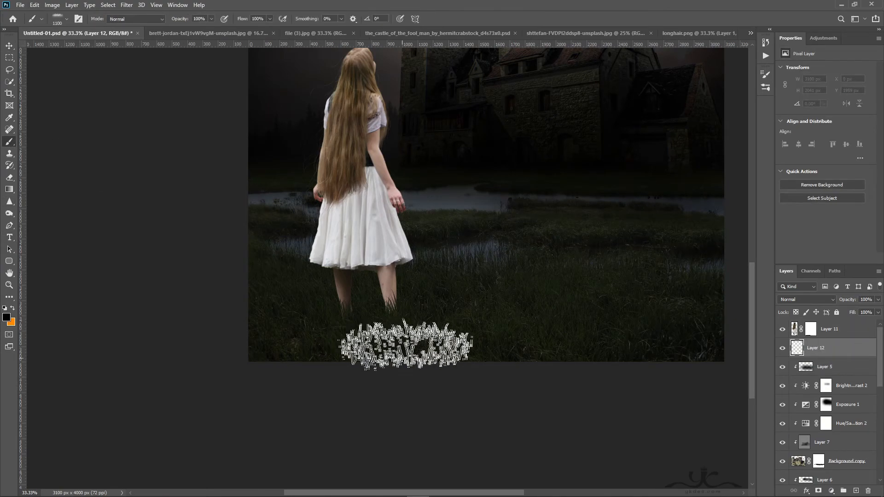
Step: Choose the soft round brush and reduce its size to 150 px for painting the woman's shadow
click(66, 19)
double_click(50, 88)
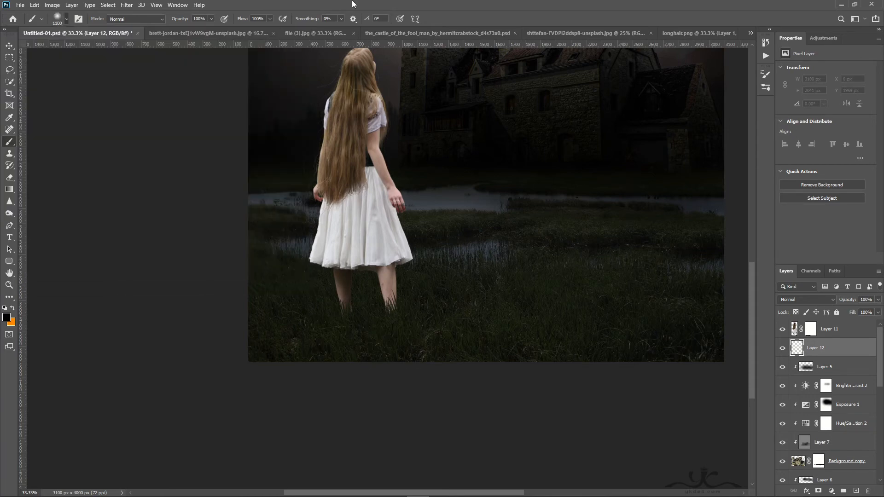
key(bracketleft)
key(bracketleft)
key(bracketleft)
key(bracketleft)
key(bracketleft)
key(bracketleft)
key(bracketleft)
key(bracketleft)
key(bracketleft)
key(bracketleft)
key(bracketleft)
key(bracketleft)
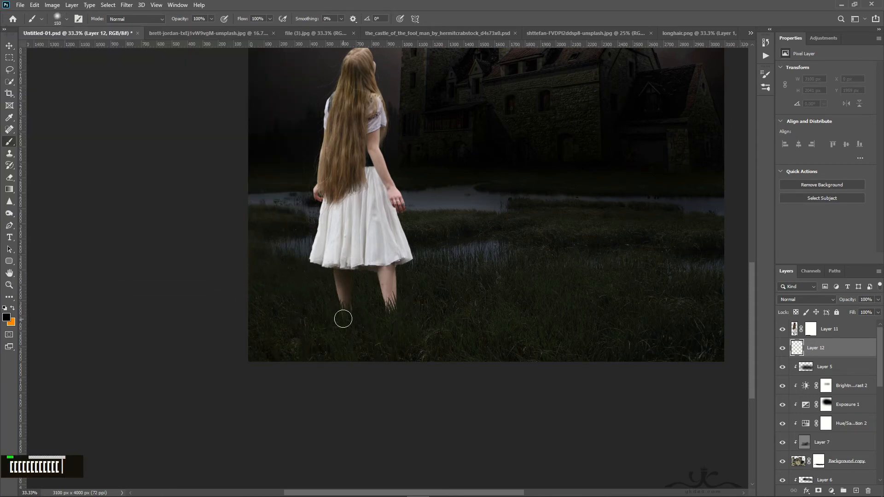
Step: Paint a soft black shadow from the woman's feet towards the image's lower-left corner, enlarging the brush to 250 px
drag(344, 317, 330, 335)
mouse_move(388, 314)
mouse_down()
mouse_move(356, 342)
mouse_move(325, 350)
mouse_move(368, 348)
mouse_move(336, 370)
mouse_move(370, 354)
mouse_move(292, 343)
mouse_move(244, 380)
mouse_move(316, 374)
mouse_move(330, 359)
mouse_move(374, 357)
mouse_up()
key(bracketright)
key(bracketright)
key(bracketright)
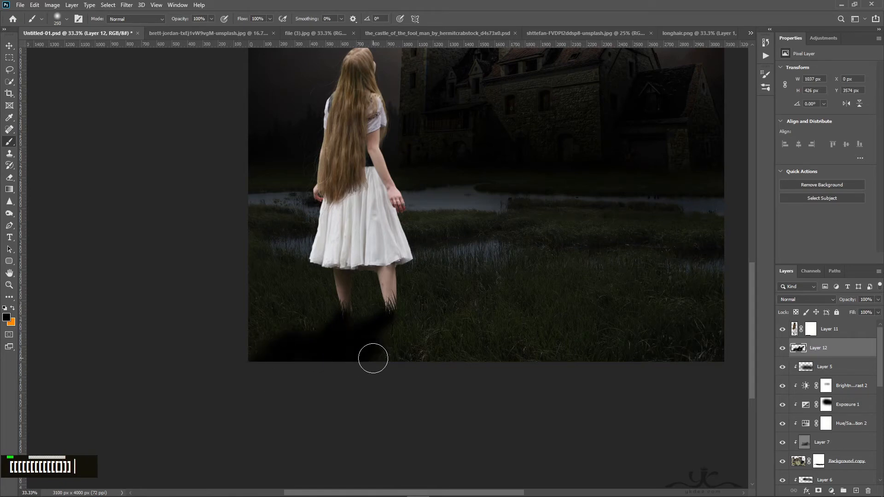
Step: Set the woman's shadow, Layer 12, to Soft Light blending at 54% opacity
click(879, 300)
drag(863, 310, 860, 310)
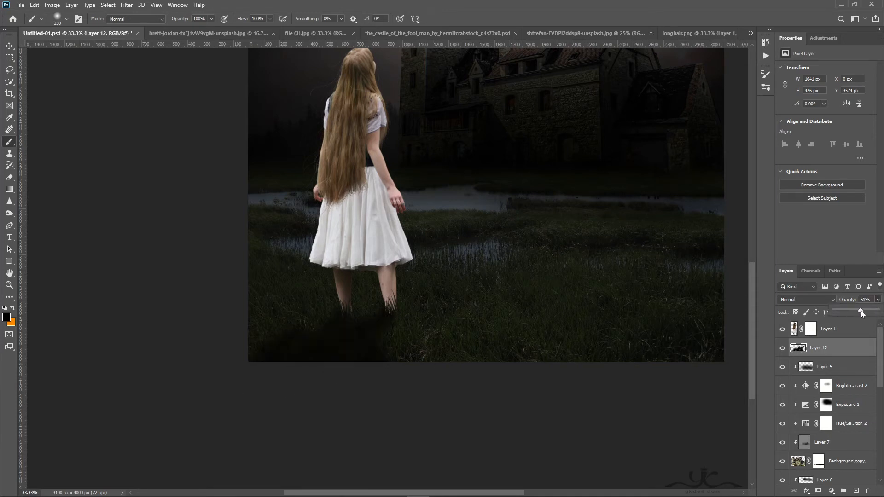
click(808, 300)
click(800, 379)
click(879, 300)
click(809, 299)
click(802, 388)
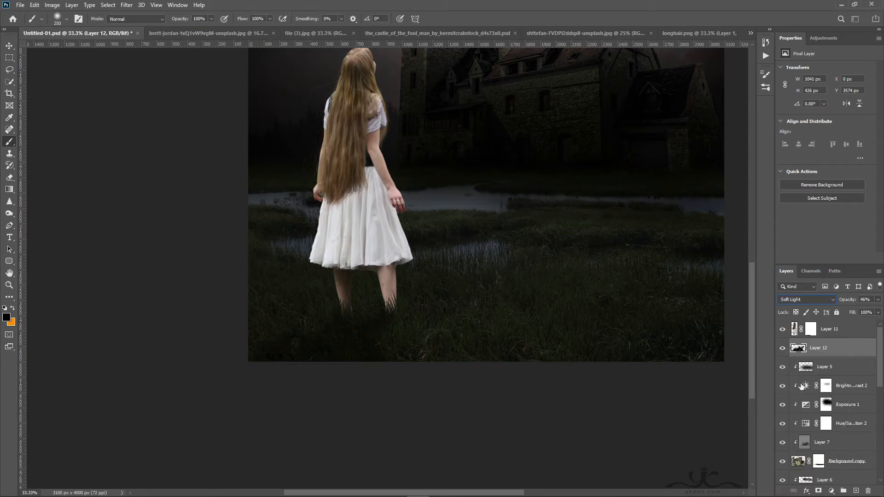
click(879, 300)
Step: Distort the shadow on Layer 12 with Free Transform so it slants away from her feet, about 1153 × 398 px
key(ctrl+0)
key(ctrl+minus)
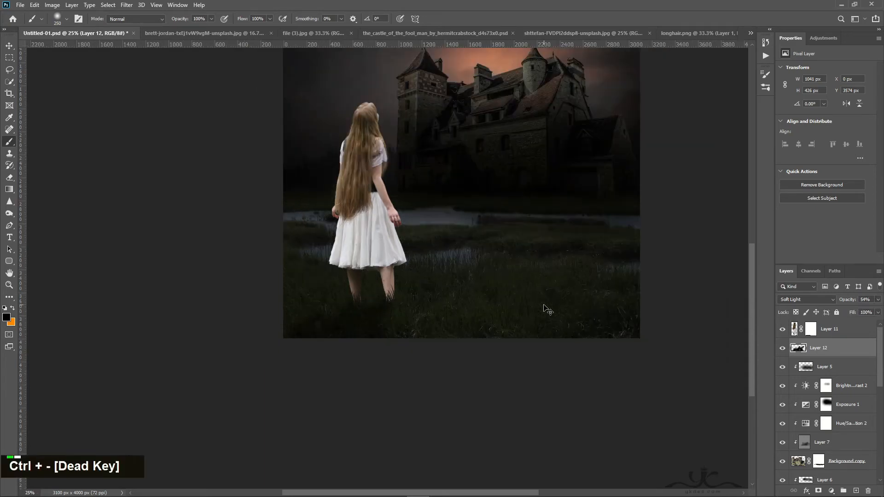
key(ctrl+minus)
key(ctrl+t)
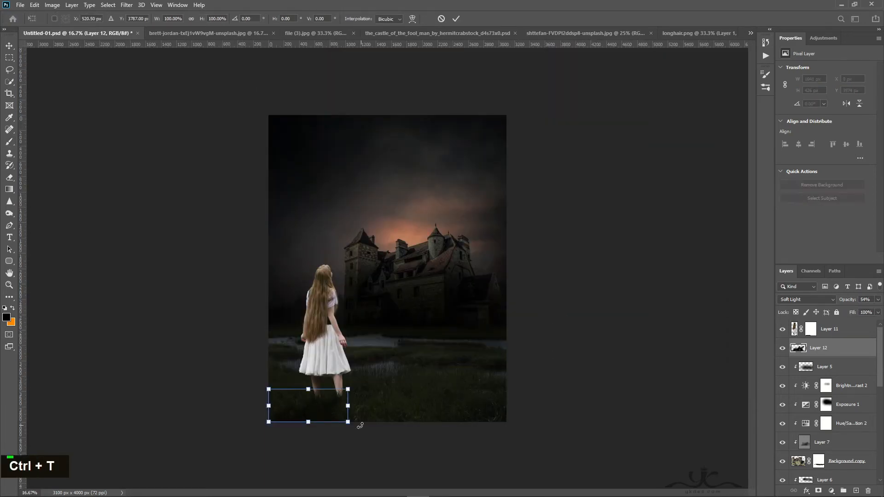
drag(348, 422, 336, 421)
drag(269, 389, 287, 399)
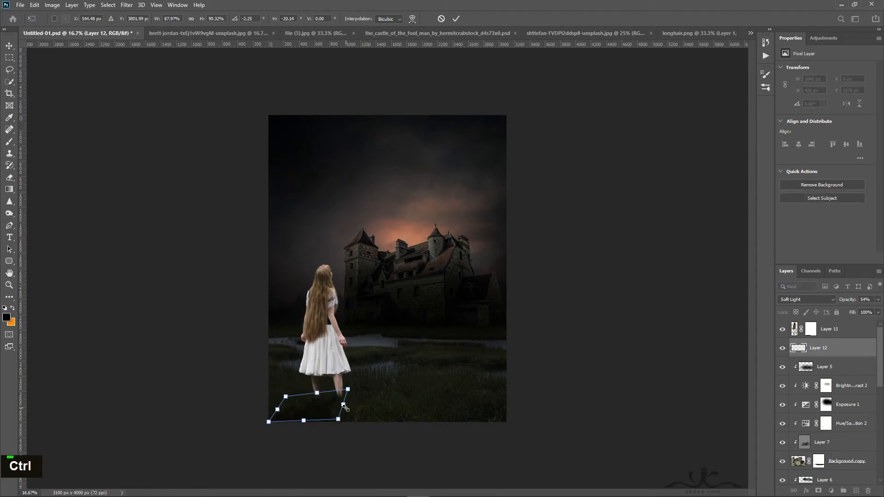
drag(344, 407, 349, 407)
drag(278, 409, 270, 410)
key(Return)
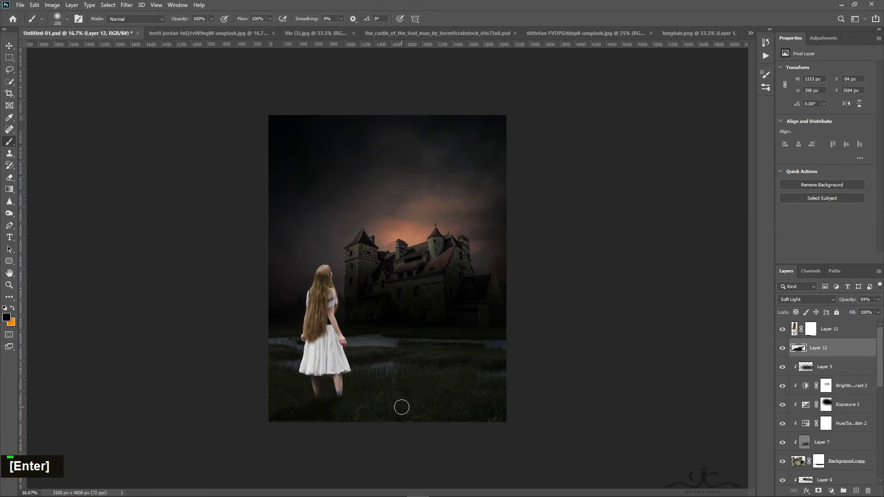
Step: Add a layer mask to Layer 12 and fade the shadow's lower edge with a 600 px soft black brush
click(818, 491)
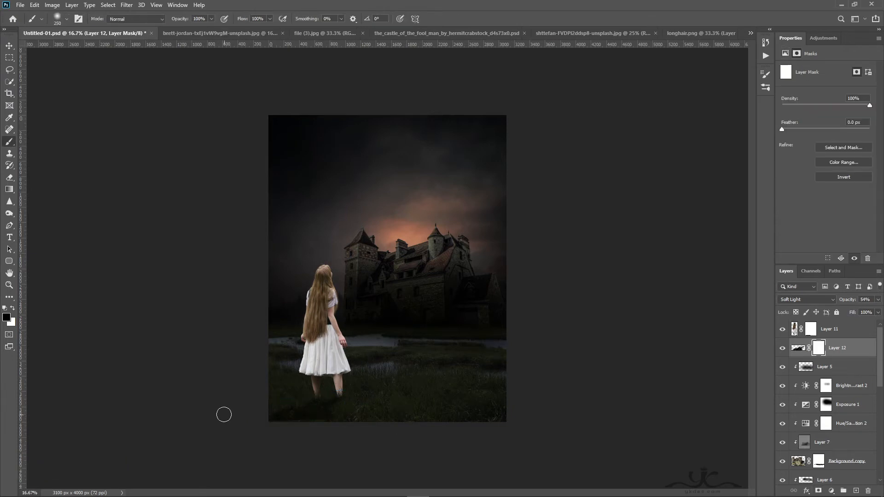
key(bracketright)
key(bracketright)
key(bracketright)
key(bracketright)
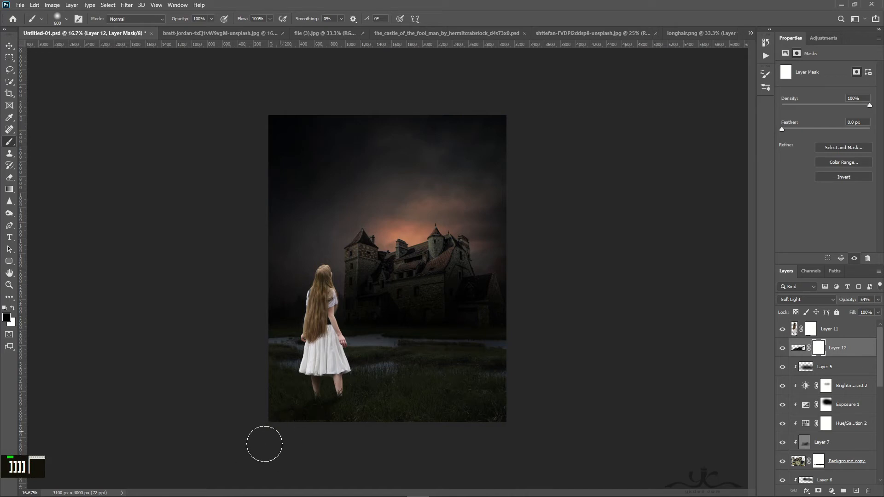
double_click(319, 433)
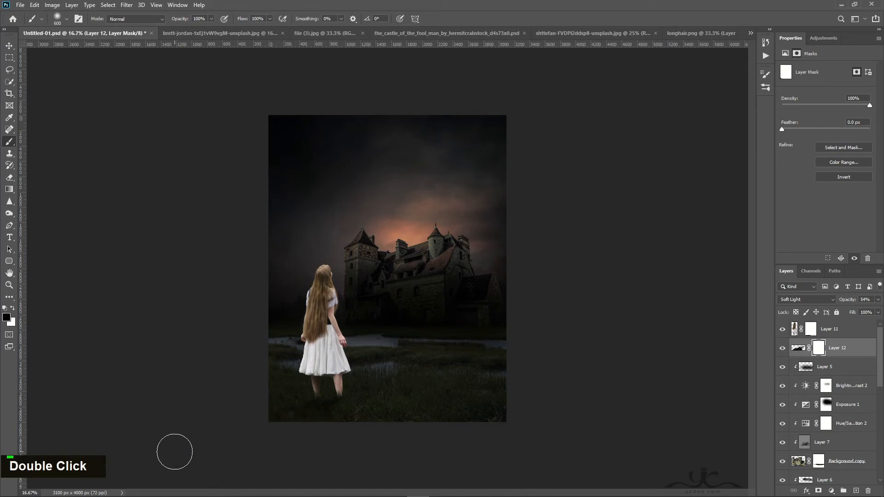
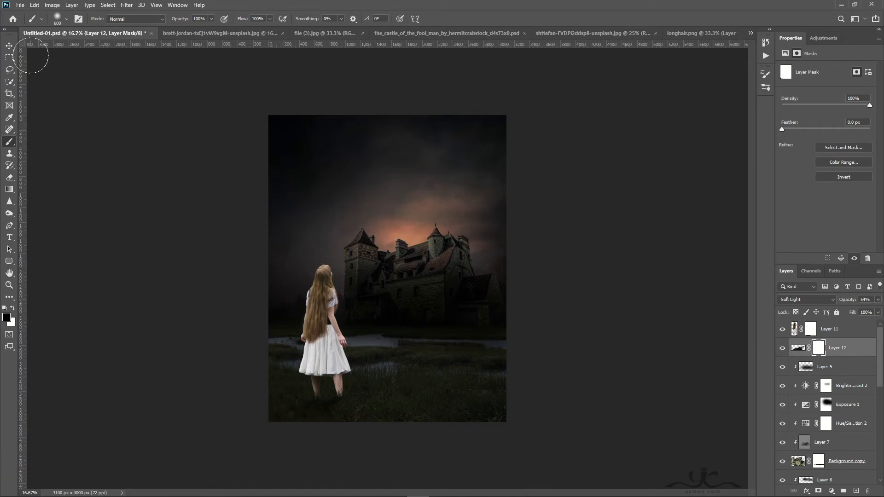
Step: Apply the Camera Raw Filter to the woman's Layer 11 with Texture +49, Clarity +21 and lowered Blacks and Highlights
click(10, 46)
scroll(523, 345, up, 1)
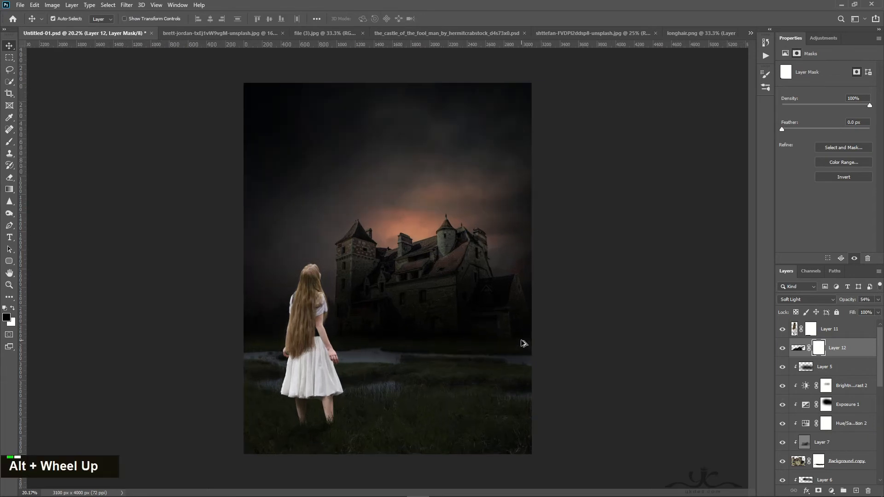
scroll(857, 371, up, 1)
click(839, 330)
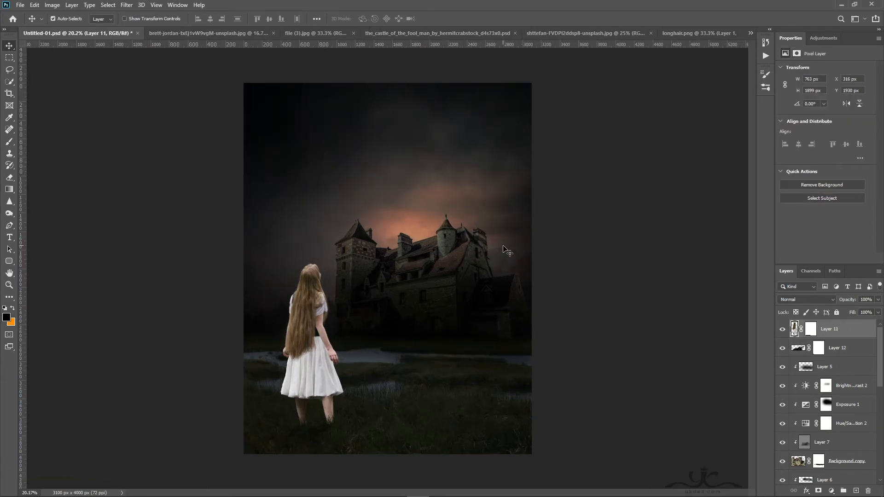
click(126, 5)
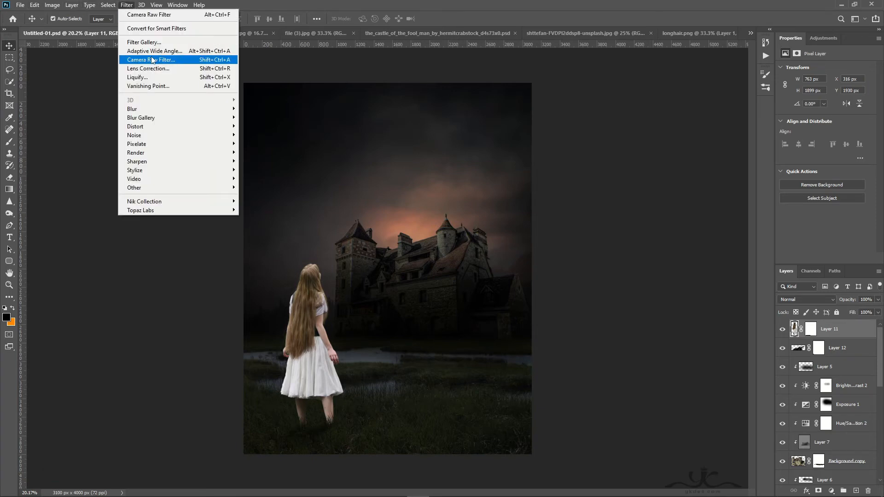
key(Escape)
key(ctrl+shift+a)
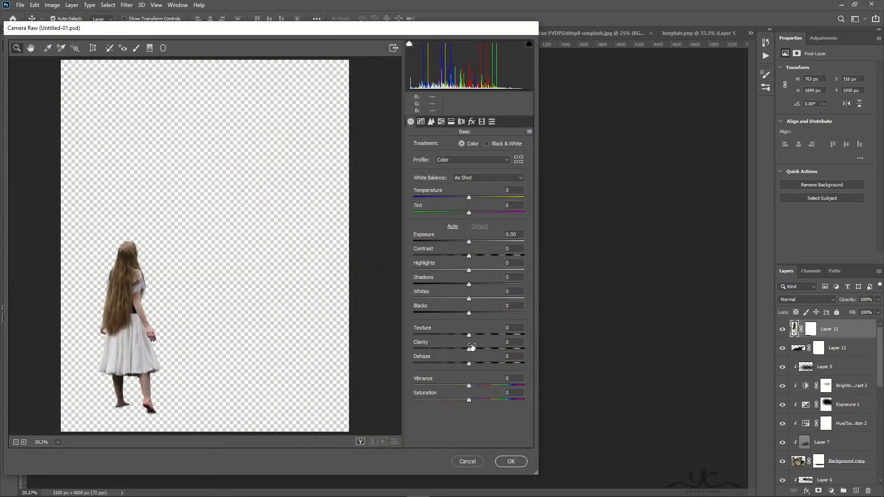
mouse_move(469, 335)
mouse_down()
mouse_move(496, 336)
mouse_move(479, 349)
mouse_up()
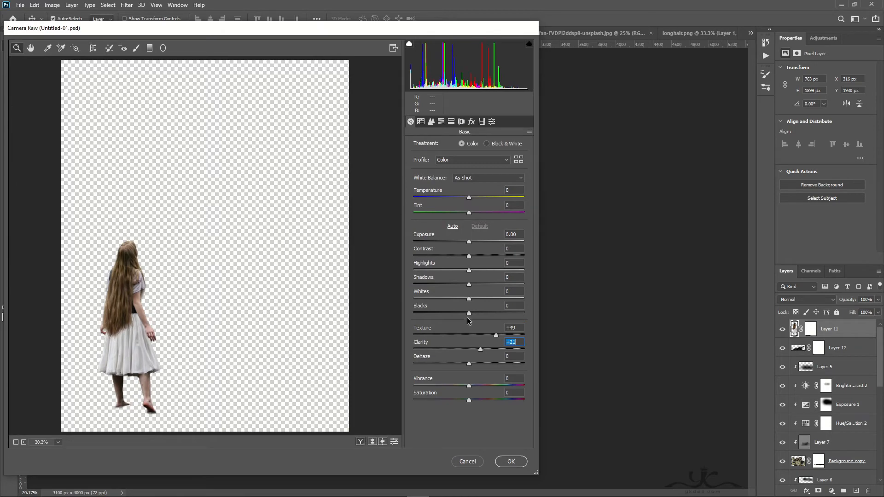
drag(469, 313, 450, 271)
click(511, 461)
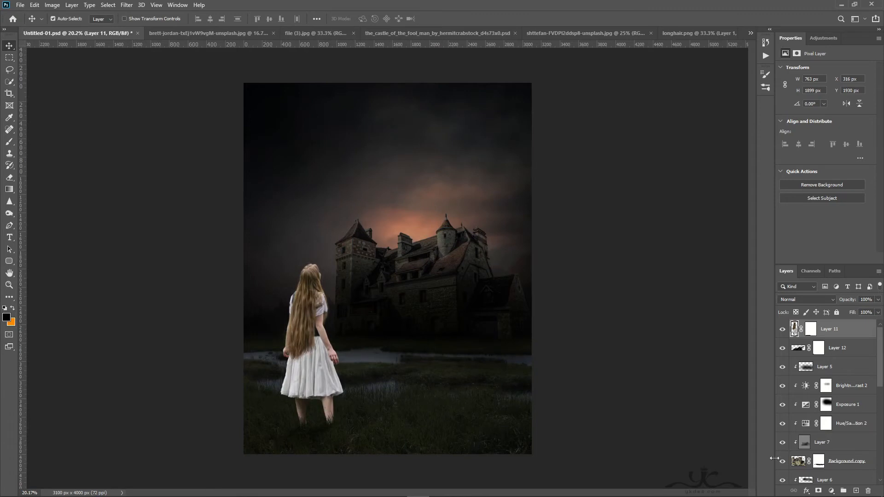
Step: Clip a Hue/Saturation adjustment to the woman's Layer 11 with Saturation -20 and Lightness -31
click(832, 491)
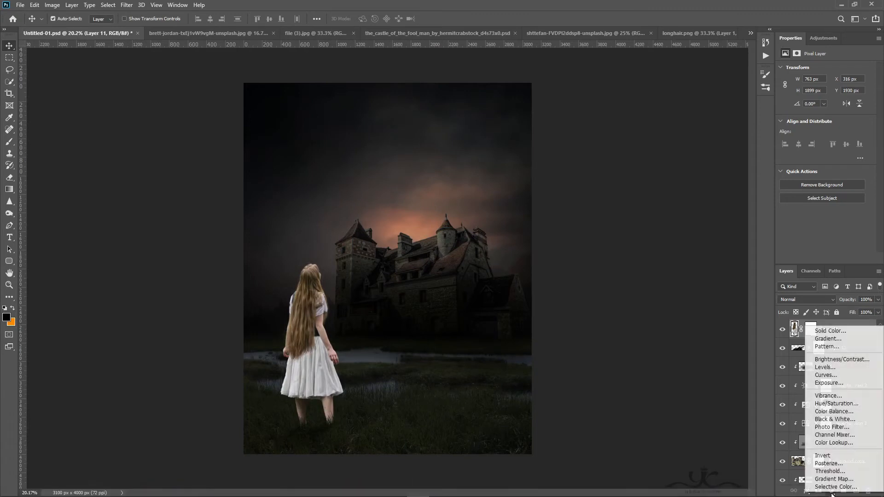
click(829, 405)
click(815, 258)
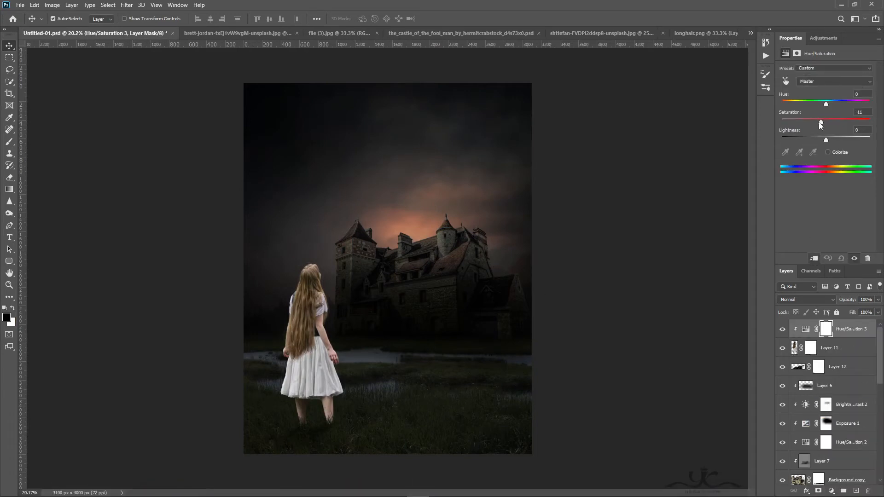
drag(826, 140, 811, 141)
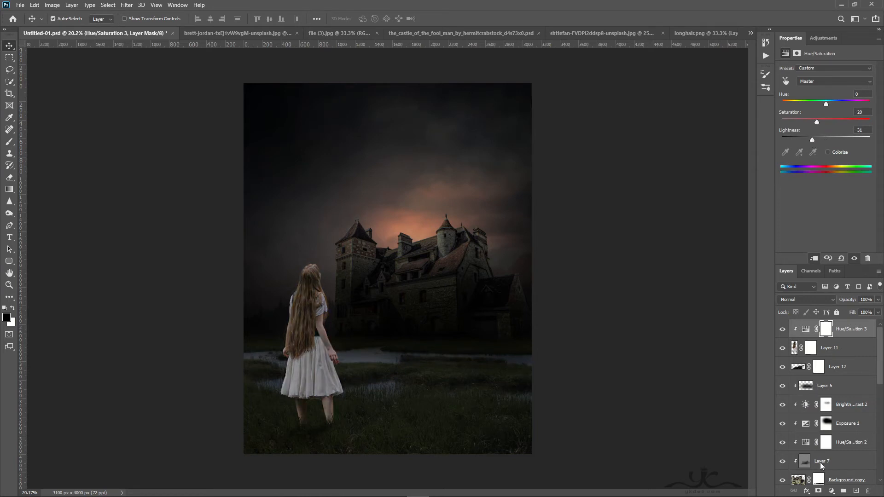
Step: Clip a Brightness/Contrast adjustment to the woman with Brightness -37 and Contrast 28
click(831, 491)
click(828, 335)
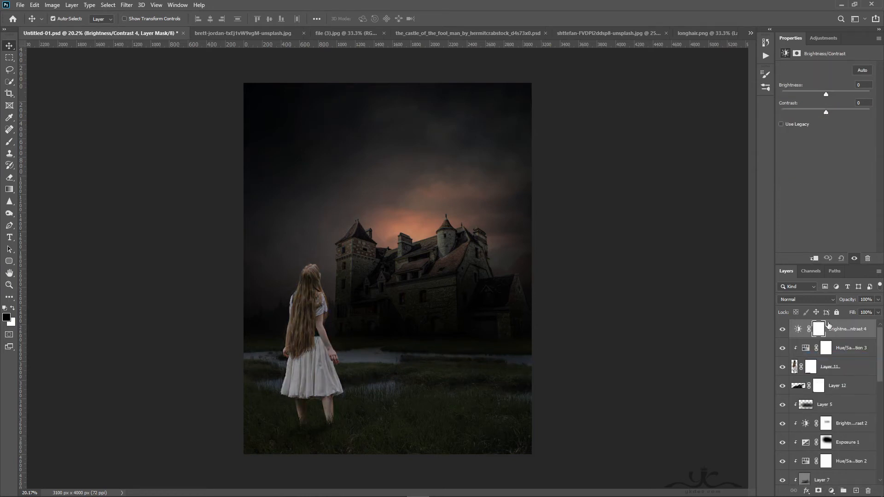
click(814, 258)
drag(826, 95, 819, 94)
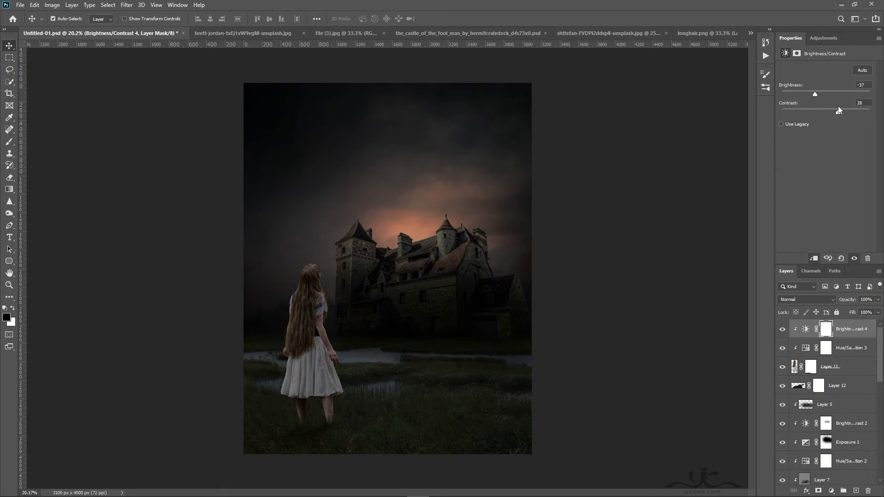
Step: Mask the woman's Brightness/Contrast adjustment along both sides of her body with a 600 px black brush at 59% flow
click(827, 329)
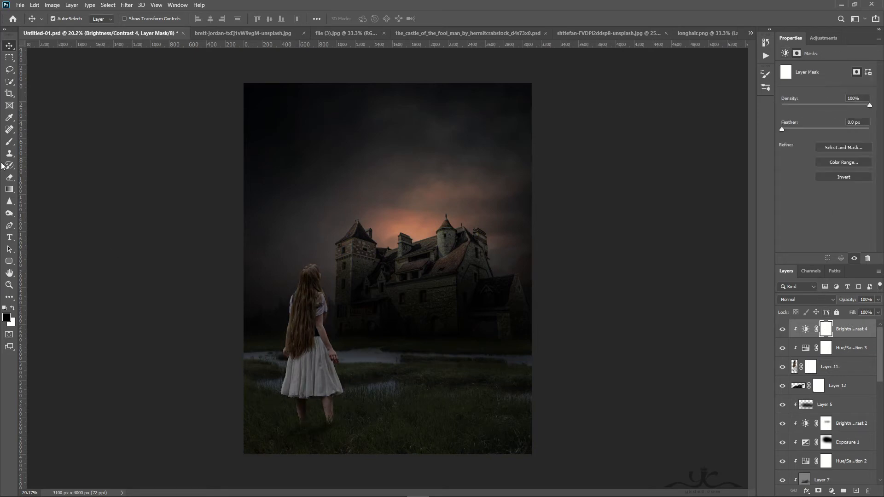
click(10, 141)
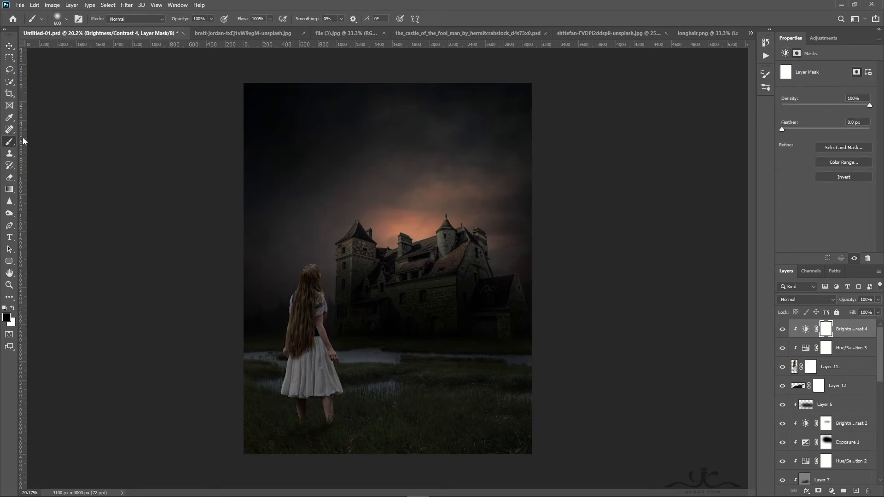
double_click(270, 19)
click(332, 267)
drag(332, 267, 331, 268)
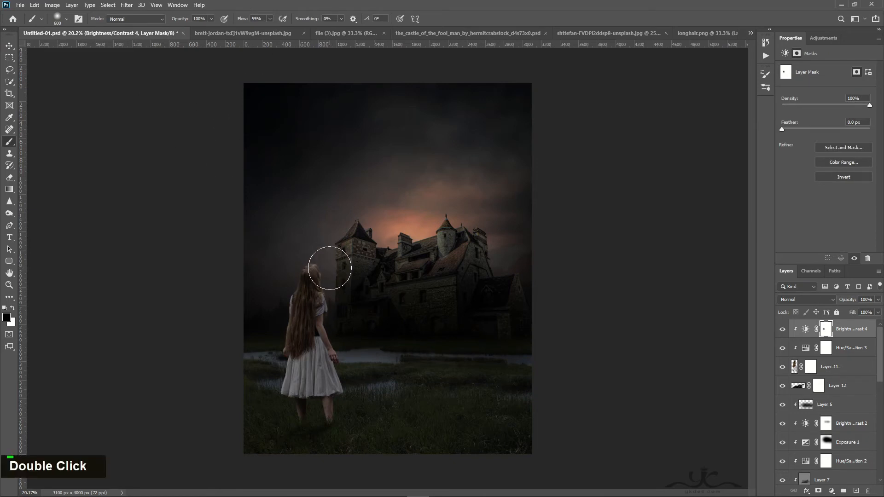
mouse_move(341, 306)
mouse_down()
mouse_move(353, 370)
mouse_move(371, 395)
mouse_up()
mouse_move(280, 294)
mouse_down()
mouse_move(268, 336)
mouse_move(284, 257)
mouse_up()
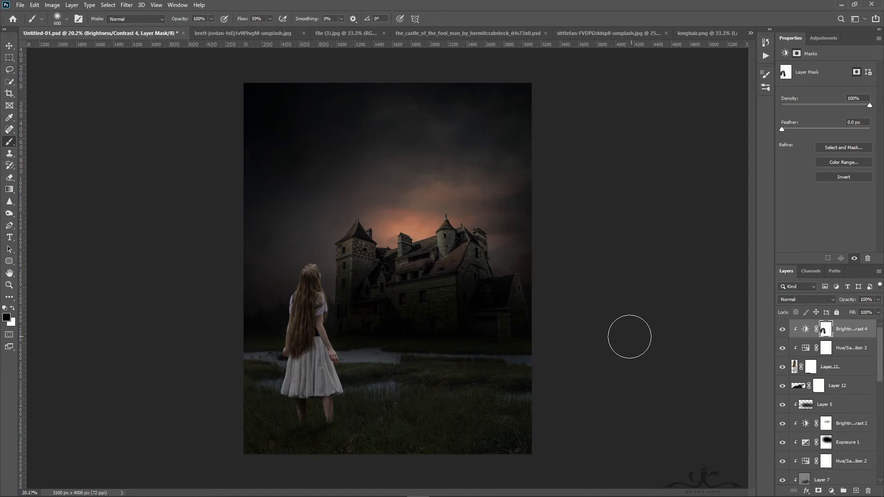
Step: Clip an Exposure adjustment to the woman with Exposure +0.38 and Gamma Correction 0.80
click(832, 491)
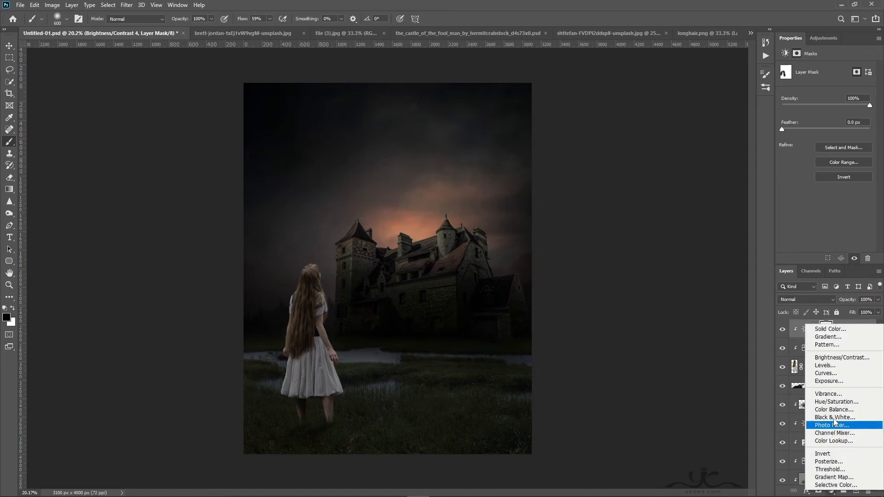
click(839, 384)
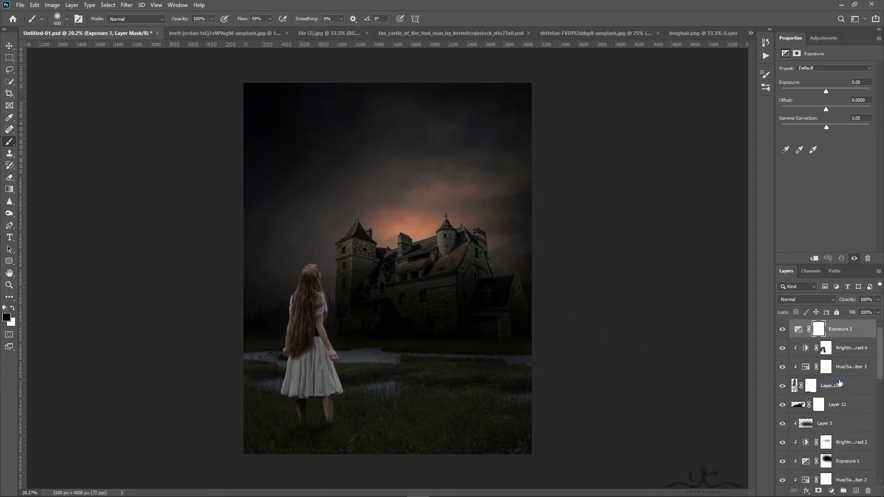
click(814, 259)
drag(826, 91, 832, 93)
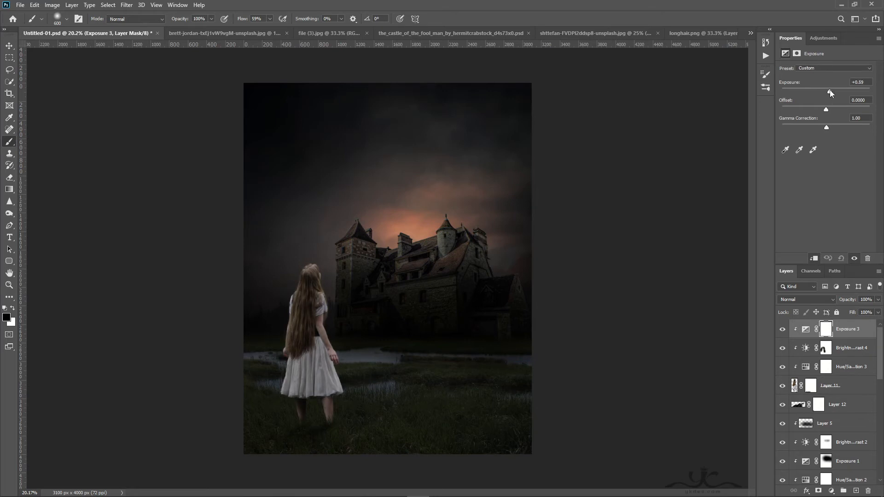
drag(826, 128, 833, 127)
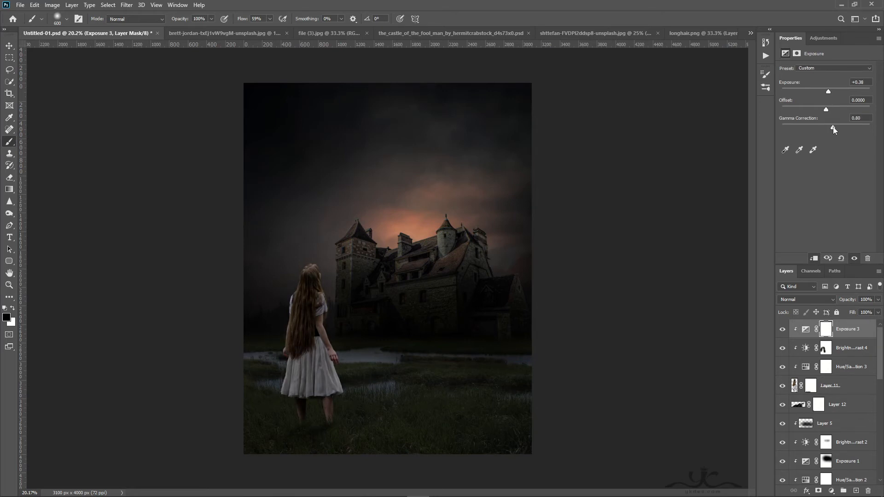
Step: Clip a Curves adjustment to the woman with a midtone point at input 131, output 119, and set its opacity to 65%
click(831, 492)
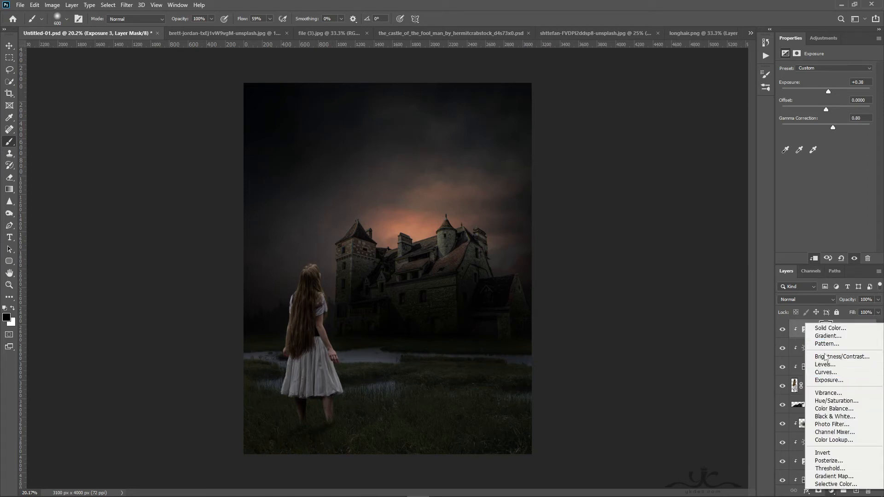
click(816, 364)
click(814, 259)
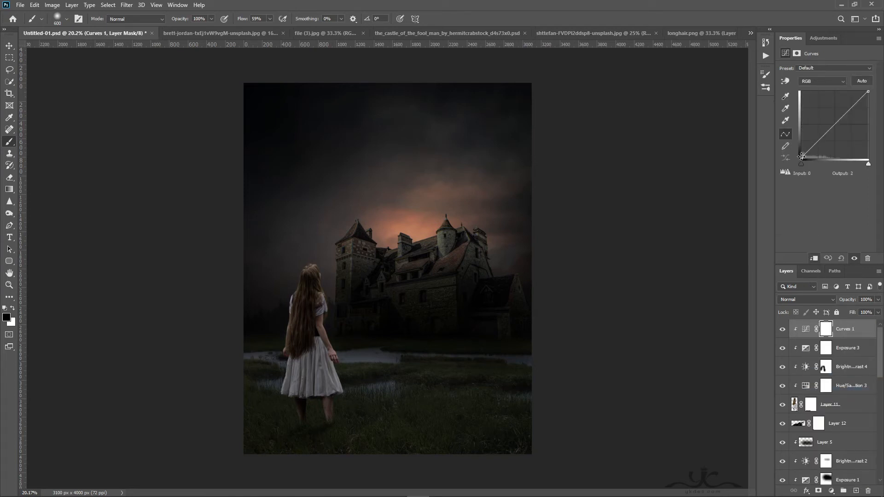
drag(802, 157, 837, 126)
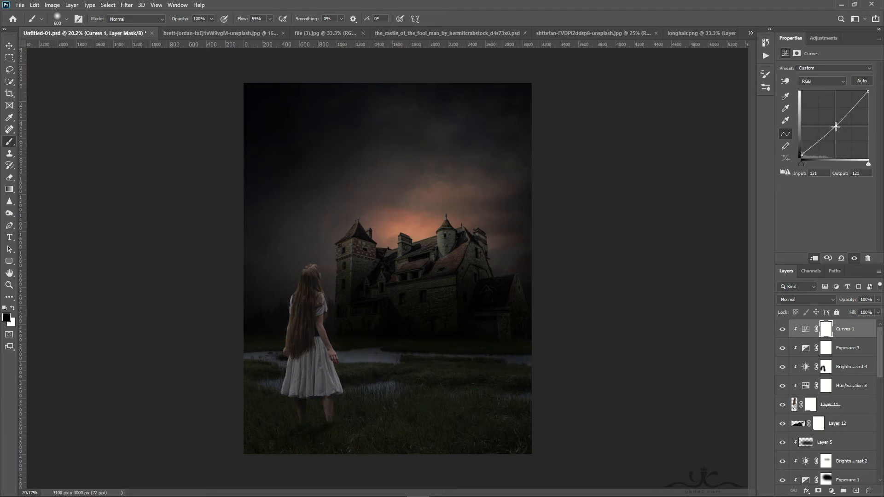
click(877, 312)
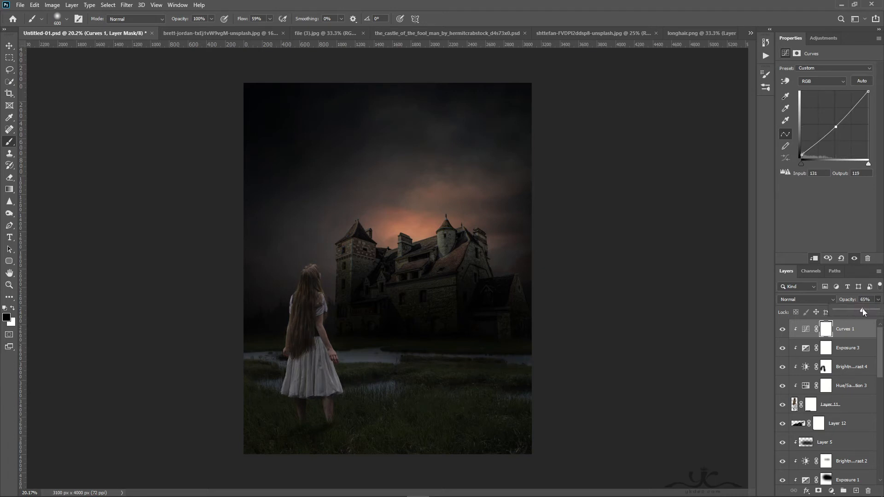
click(782, 330)
click(782, 330)
Step: Add a new empty layer above the woman's Curves adjustment and choose the lightning-bolt brush at 2803 px
click(9, 46)
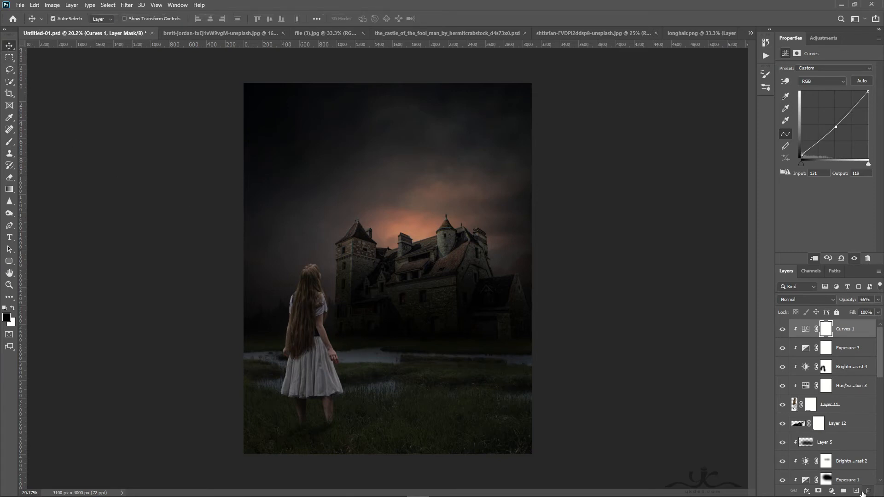
click(856, 491)
click(9, 141)
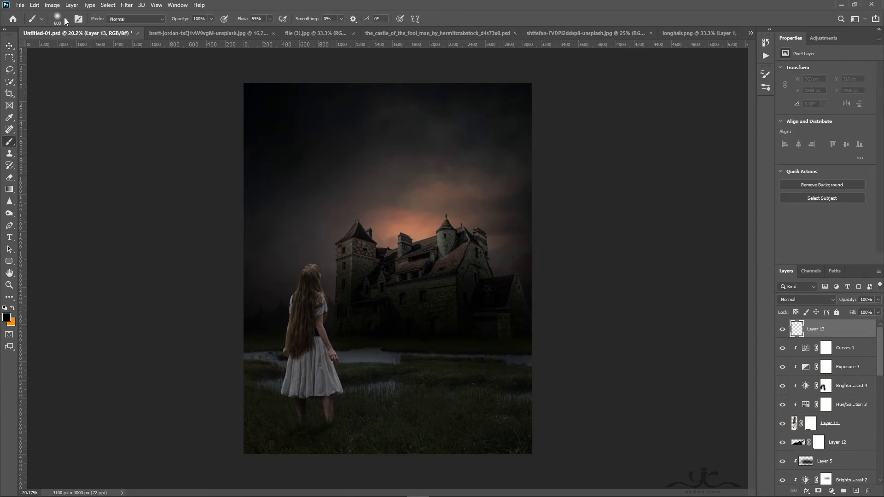
click(65, 20)
drag(289, 151, 291, 272)
click(100, 272)
click(474, 4)
Step: Set the foreground colour to white (ffffff) and stamp one large lightning bolt over the castle
double_click(6, 318)
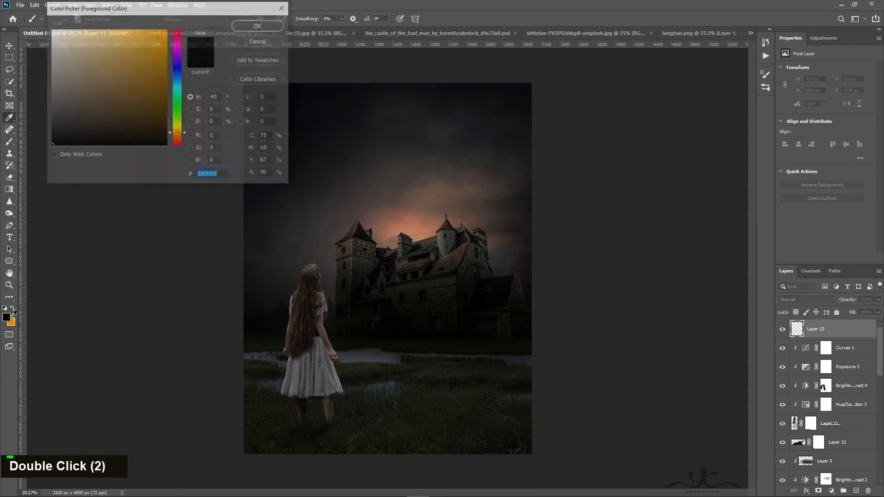
text(ffffff)
click(260, 25)
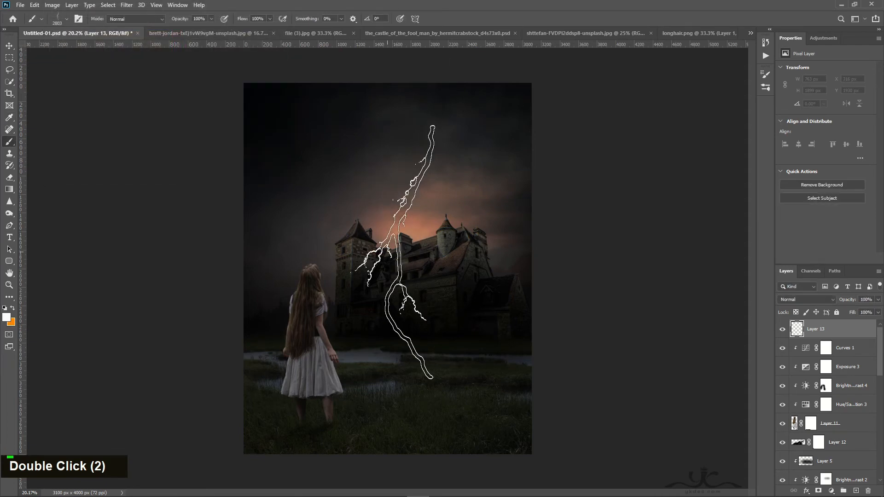
click(387, 253)
Step: Flip the lightning bolt horizontally
click(8, 48)
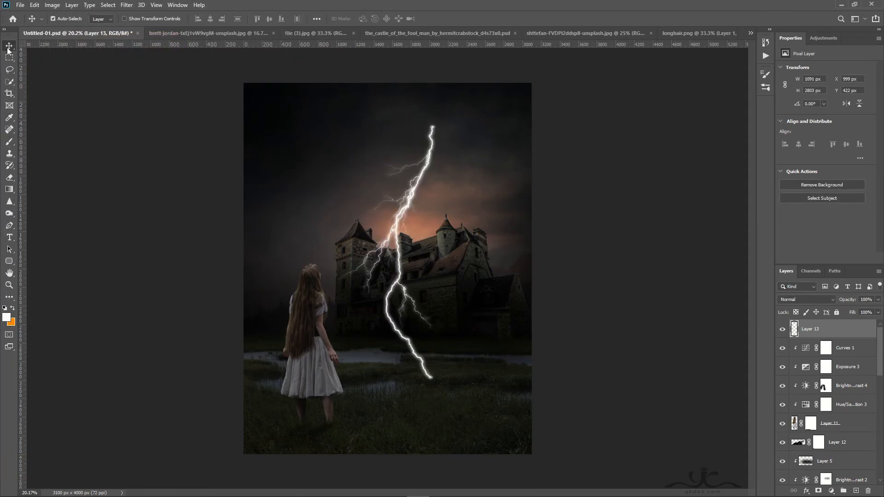
click(35, 5)
mouse_move(97, 215)
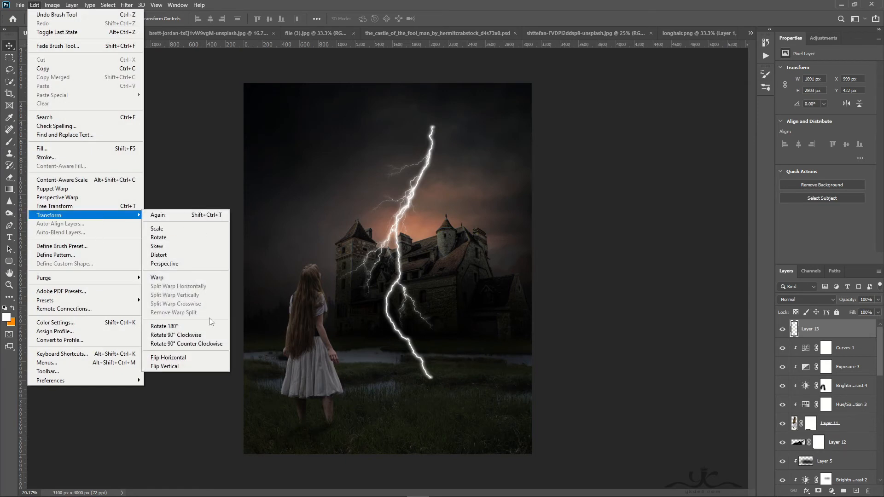
click(196, 358)
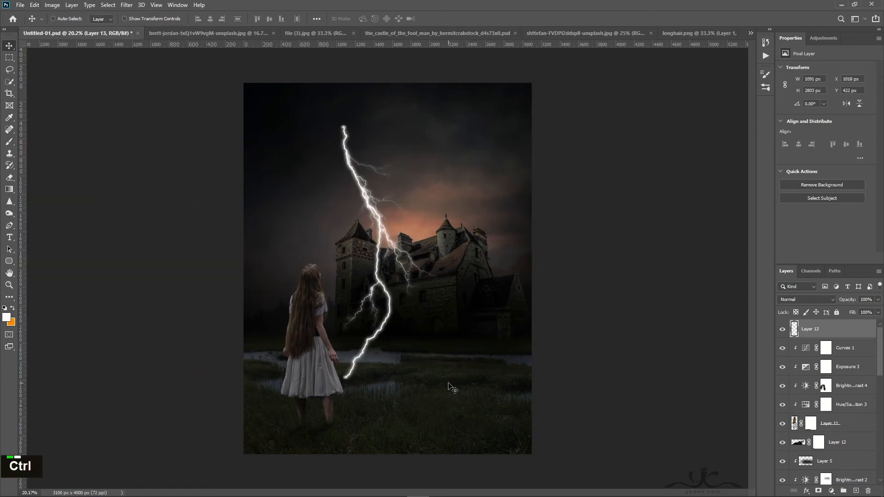
Step: Scale the lightning bolt to 63.43% and position it in the upper sky with its lower tip on the round turret's spire
key(ctrl+t)
drag(439, 122, 422, 170)
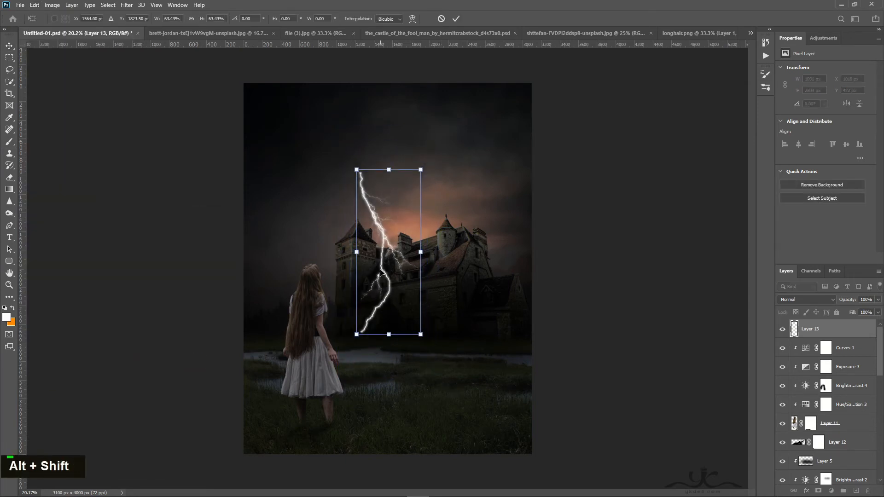
drag(382, 273, 466, 156)
key(Up)
key(Up)
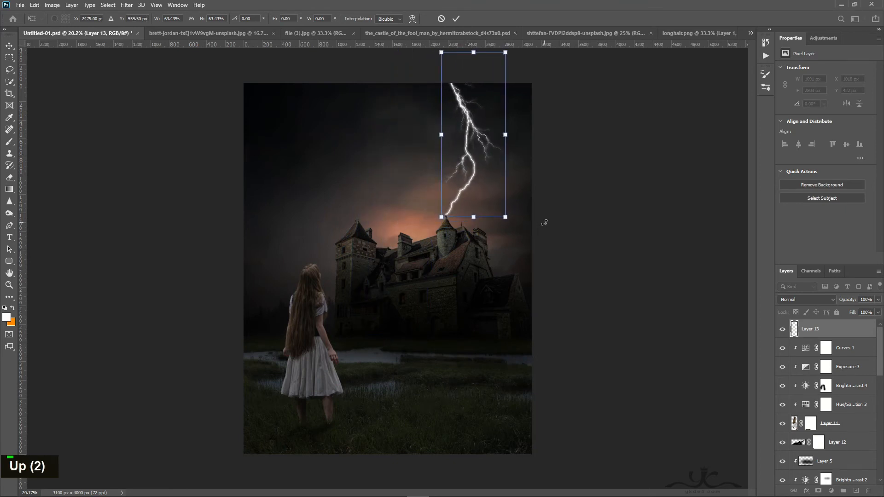
key(Return)
key(Up)
key(Down)
key(Right)
key(Right)
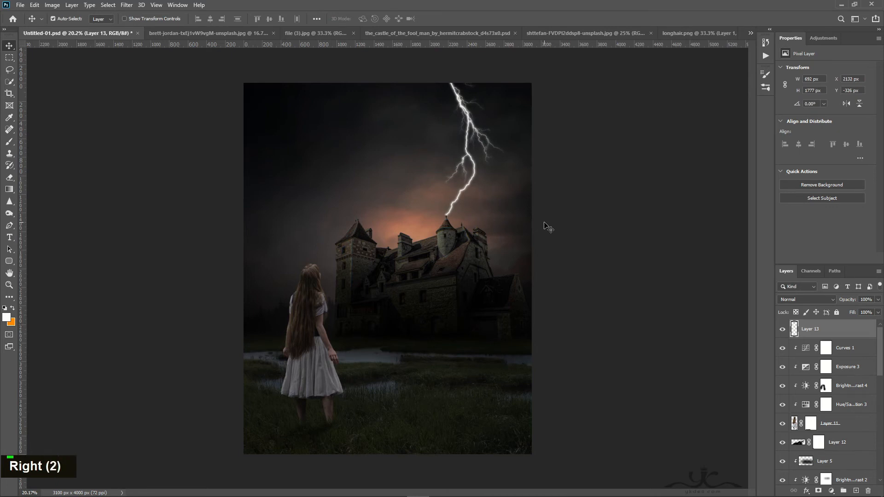
key(Left)
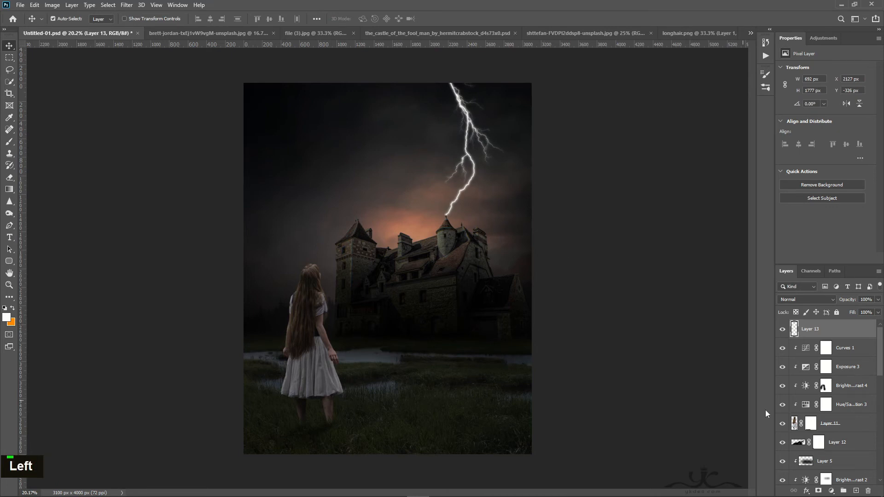
Step: Add a new empty layer directly above Layer 5 for the castle's window lights
scroll(850, 414, down, 5)
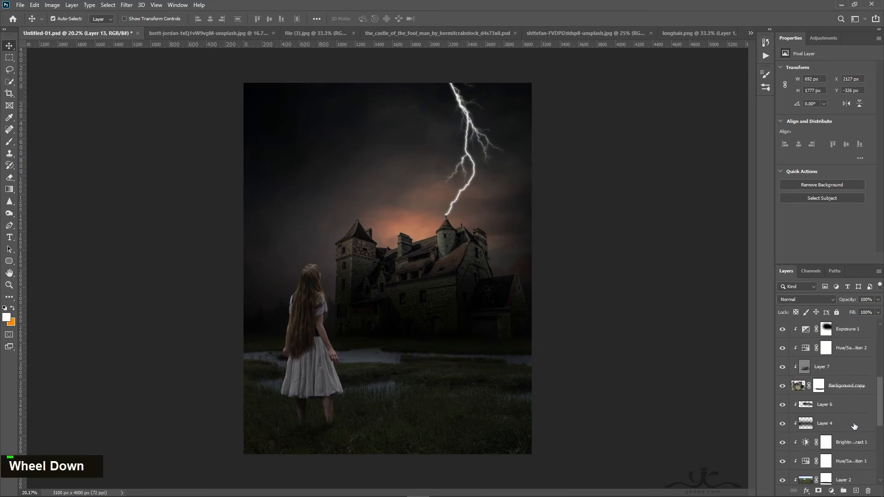
scroll(846, 407, up, 5)
click(845, 389)
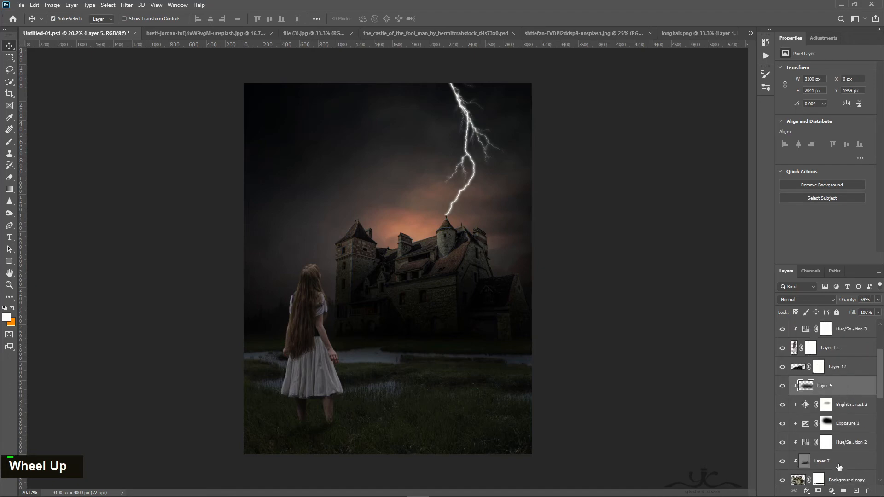
click(857, 491)
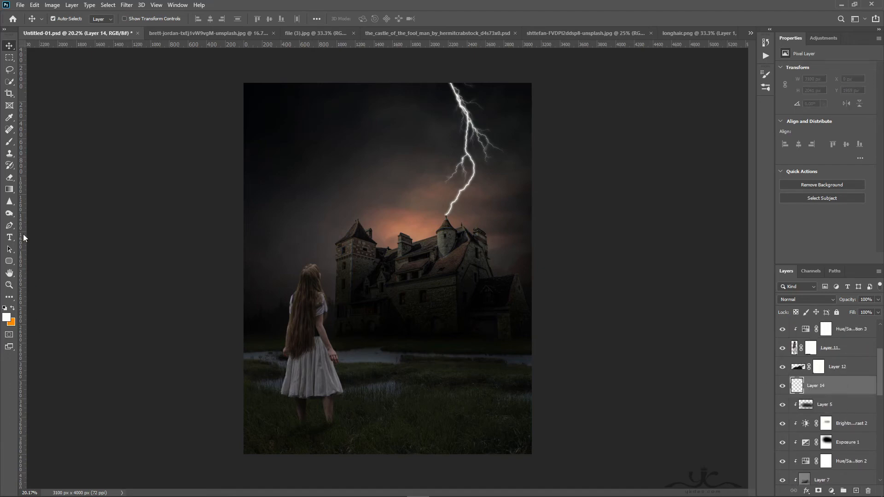
Step: Outline the round turret's window with the Pen tool, fill it with orange as a selection, and deselect
click(10, 288)
drag(431, 226, 498, 305)
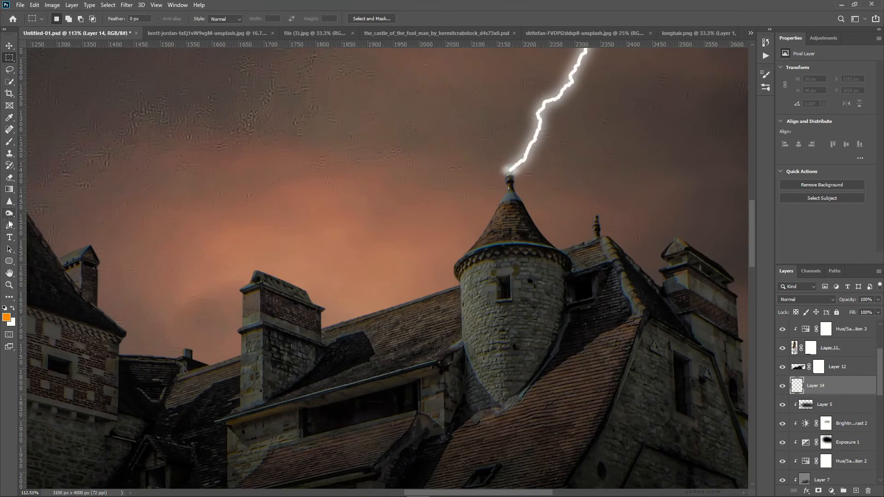
click(9, 225)
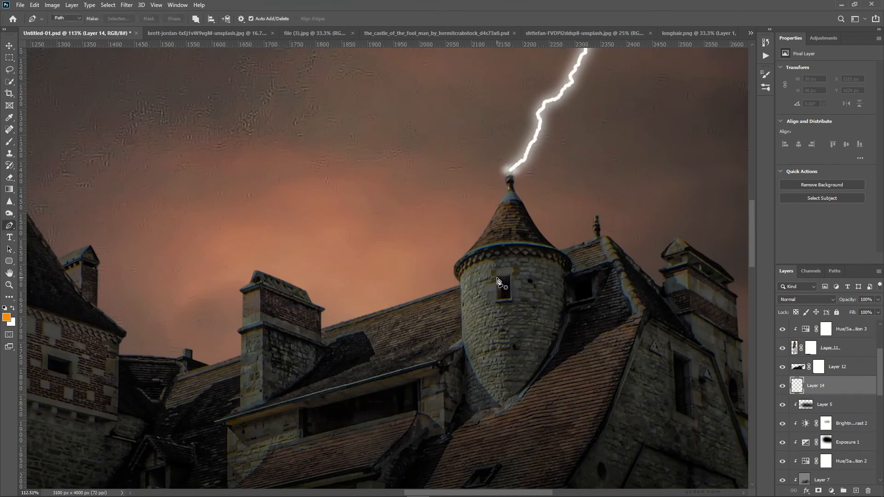
click(497, 278)
click(511, 278)
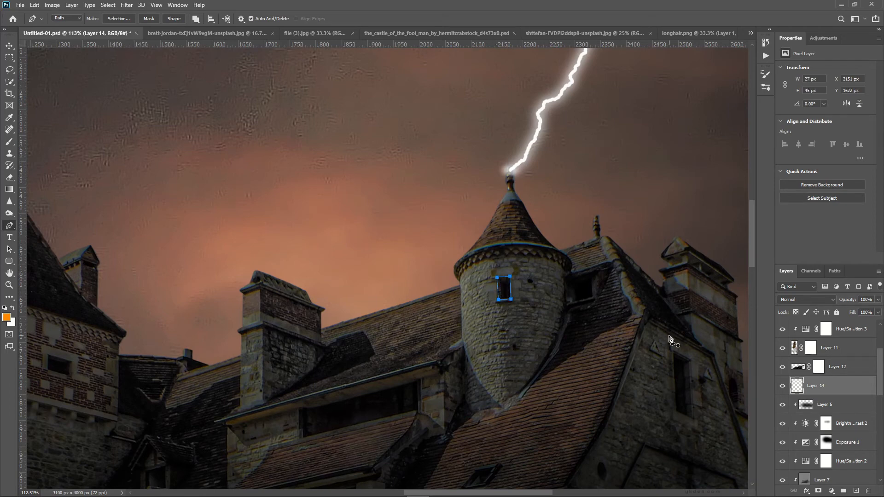
key(ctrl+Return)
key(alt+BackSpace)
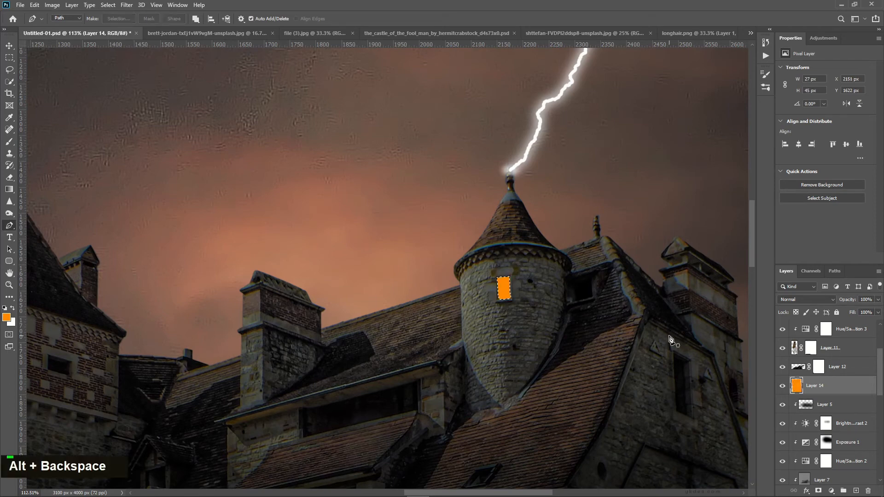
key(ctrl+d)
Step: Outline the roof window beside the turret with the Pen tool, fill it with the same orange, and deselect
click(575, 281)
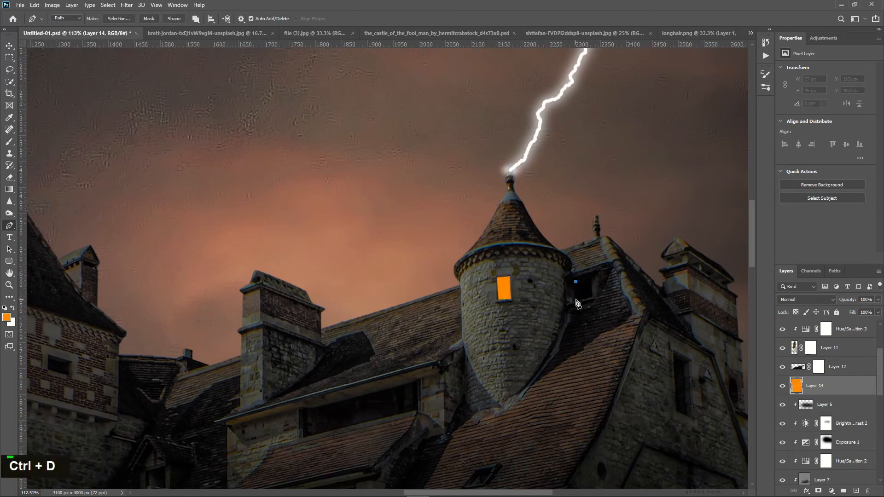
click(577, 301)
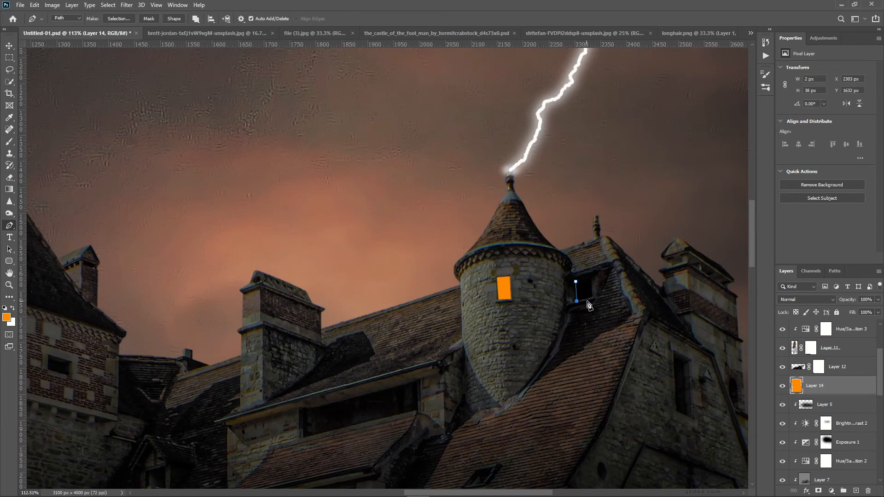
click(592, 280)
click(576, 282)
key(ctrl+Return)
key(alt+BackSpace)
key(ctrl+d)
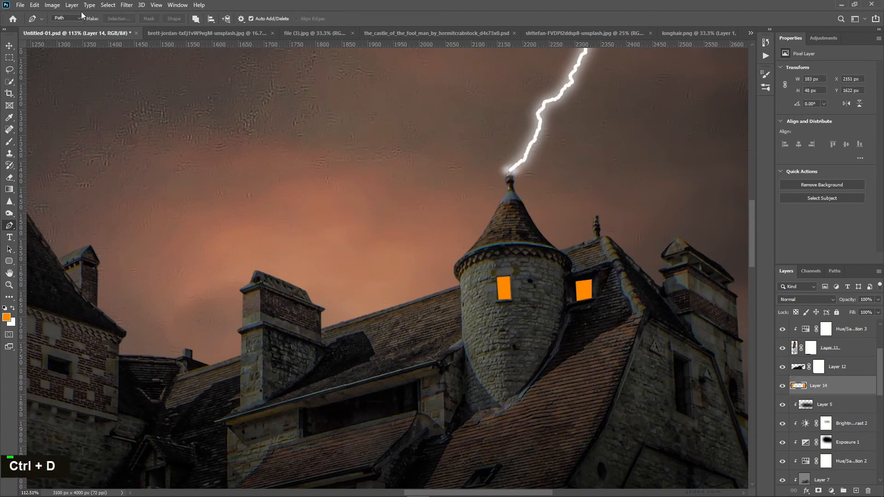
Step: Apply a Gaussian Blur with a 3.6 px radius to the orange window fills
click(124, 6)
mouse_move(177, 111)
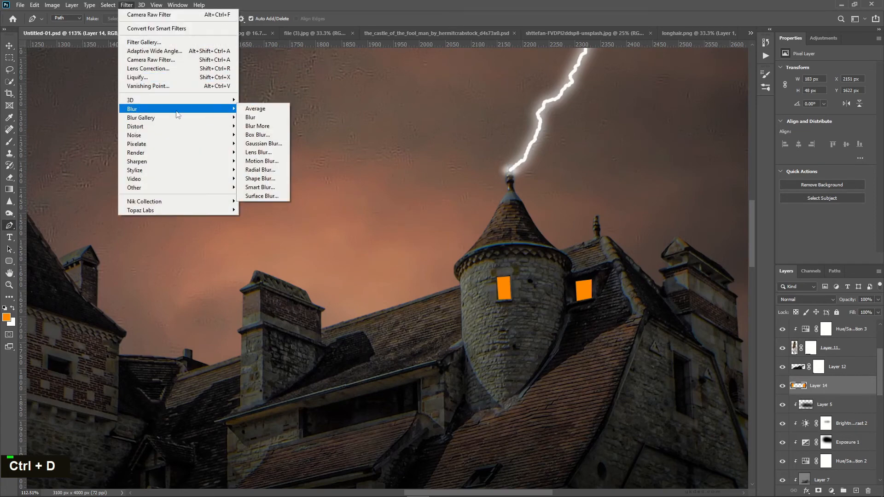
click(275, 146)
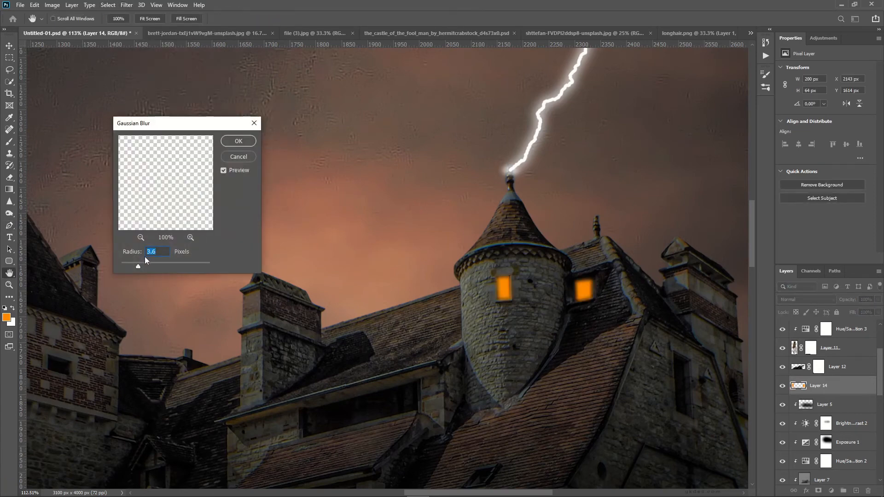
click(241, 143)
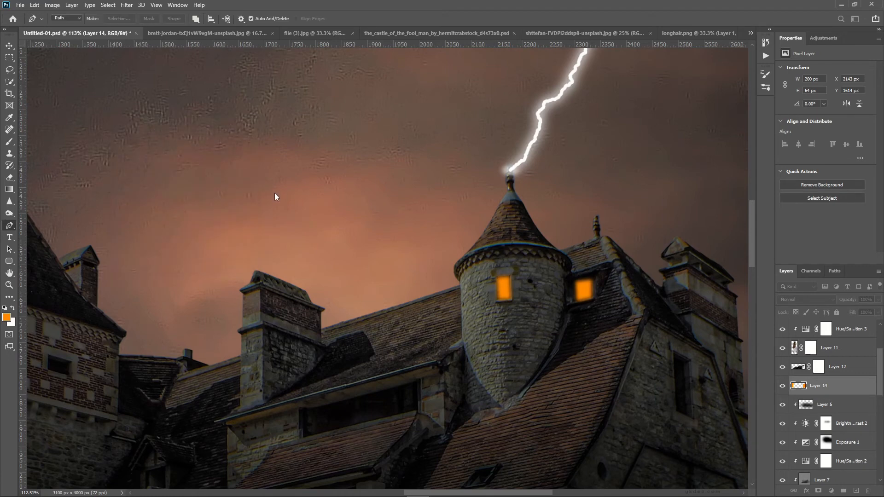
Step: Set the orange window layer's blend mode to Screen
key(ctrl+minus)
key(ctrl+minus)
key(ctrl+minus)
key(ctrl+minus)
key(ctrl+minus)
key(ctrl+minus)
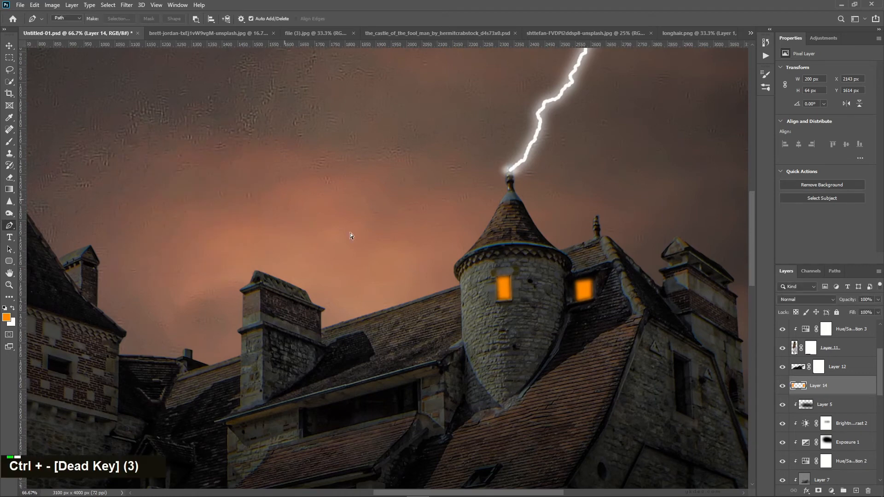
key(v)
key(ctrl+minus)
key(ctrl+minus)
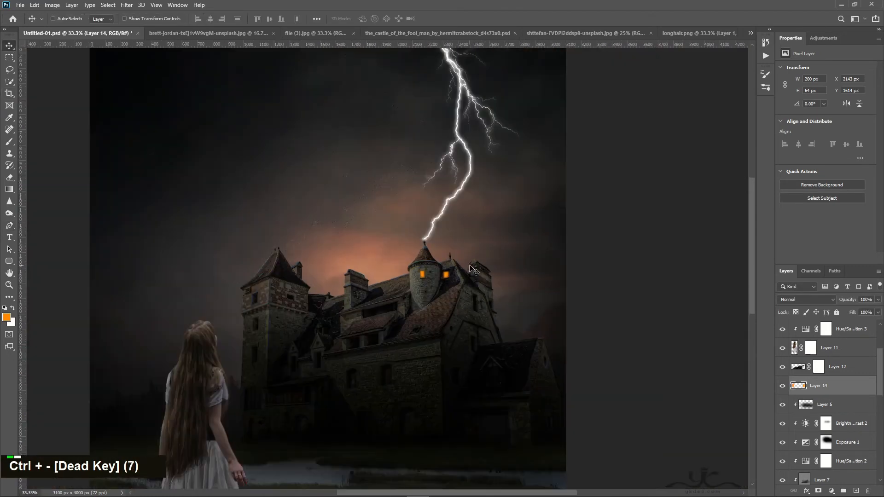
click(812, 300)
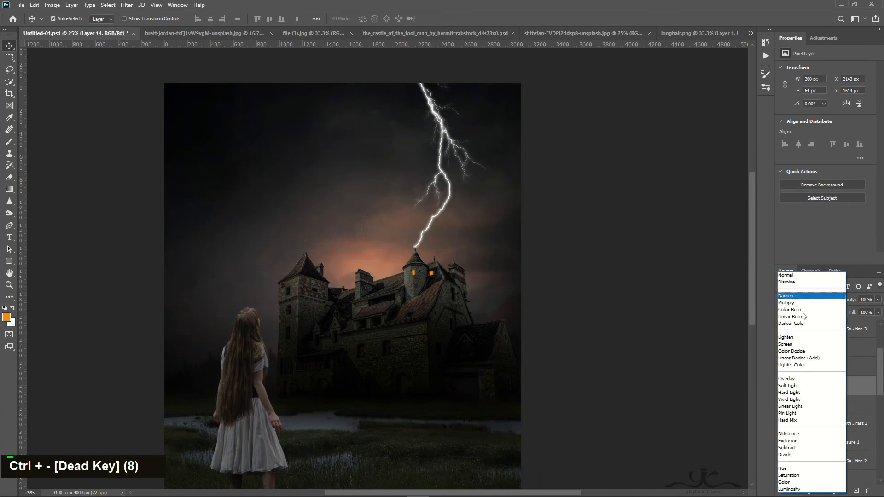
click(798, 349)
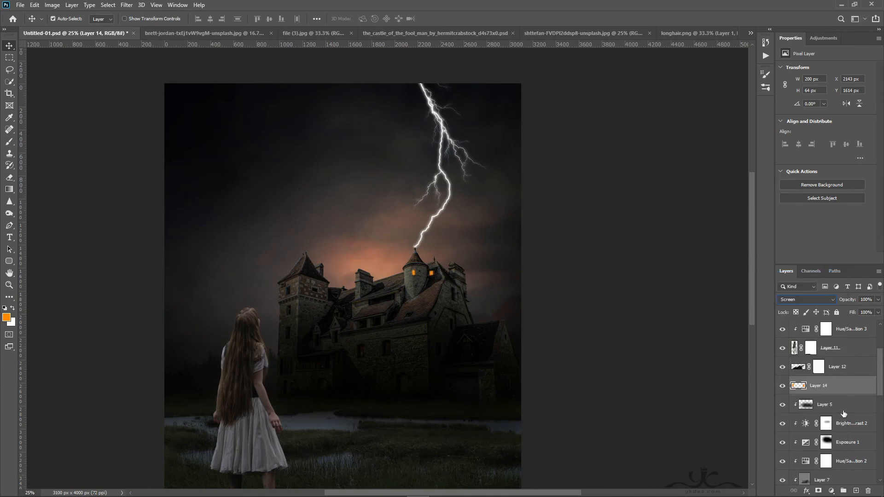
Step: Add a new empty layer beneath the orange window layer and set its blend mode to Soft Light
click(856, 491)
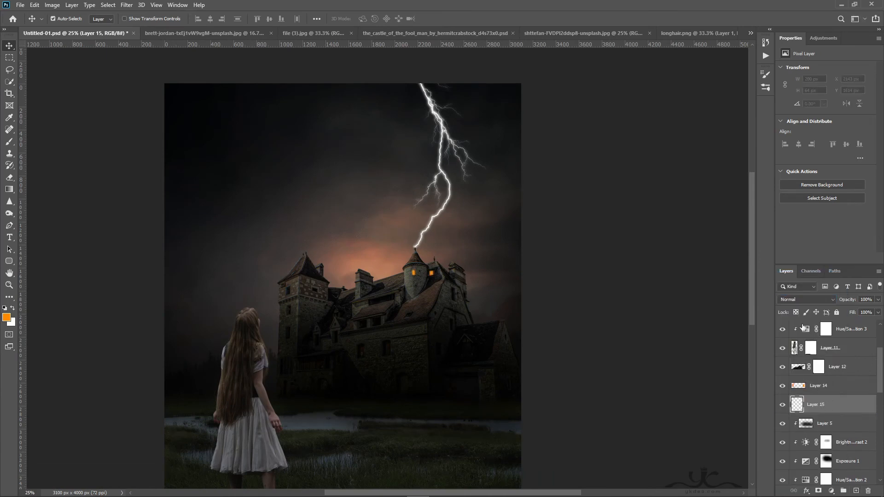
click(799, 300)
click(802, 387)
Step: Paint soft orange glows around both lit castle windows on the Soft Light layer with a small soft round brush
click(9, 142)
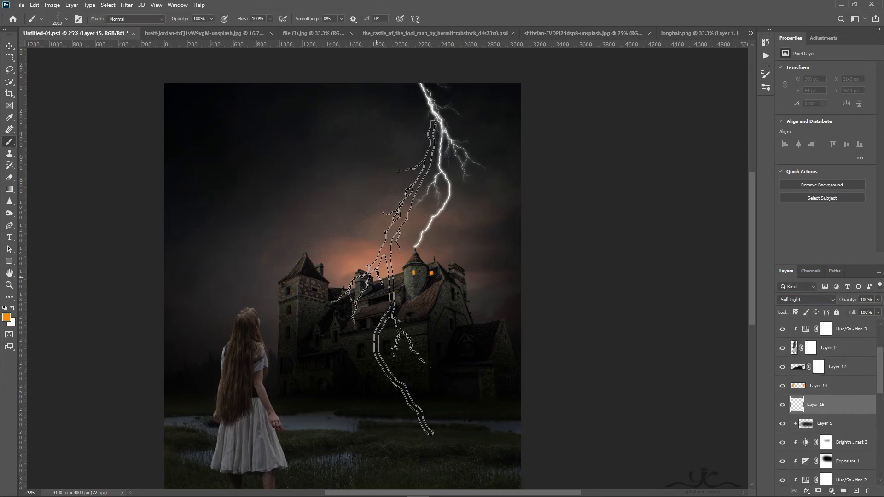
click(57, 19)
double_click(399, 4)
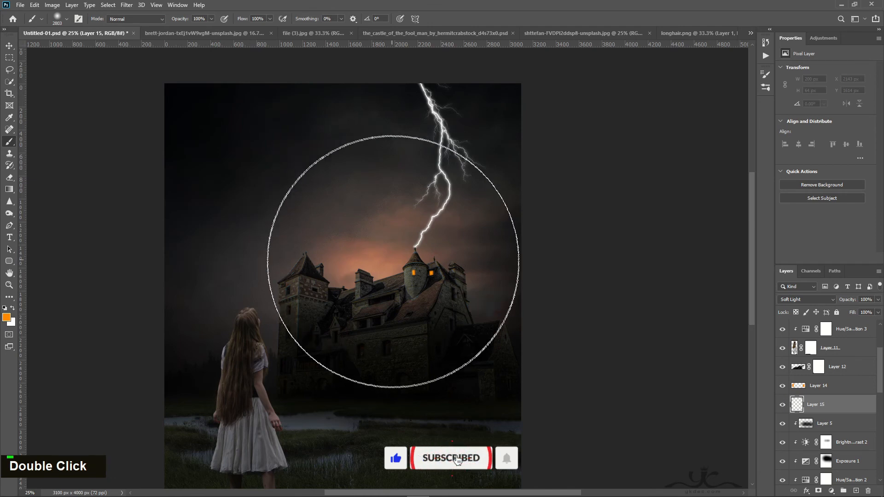
key(bracketleft)
key(bracketleft)
key(bracketleft)
key(bracketleft)
key(bracketleft)
key(bracketleft)
key(bracketleft)
key(bracketleft)
key(bracketleft)
key(bracketleft)
key(bracketleft)
key(bracketleft)
key(bracketleft)
key(bracketleft)
key(bracketleft)
key(bracketleft)
key(bracketleft)
key(bracketleft)
key(bracketleft)
key(bracketleft)
key(bracketleft)
key(bracketleft)
key(bracketleft)
key(bracketleft)
key(bracketleft)
key(bracketleft)
key(bracketleft)
key(bracketleft)
key(bracketleft)
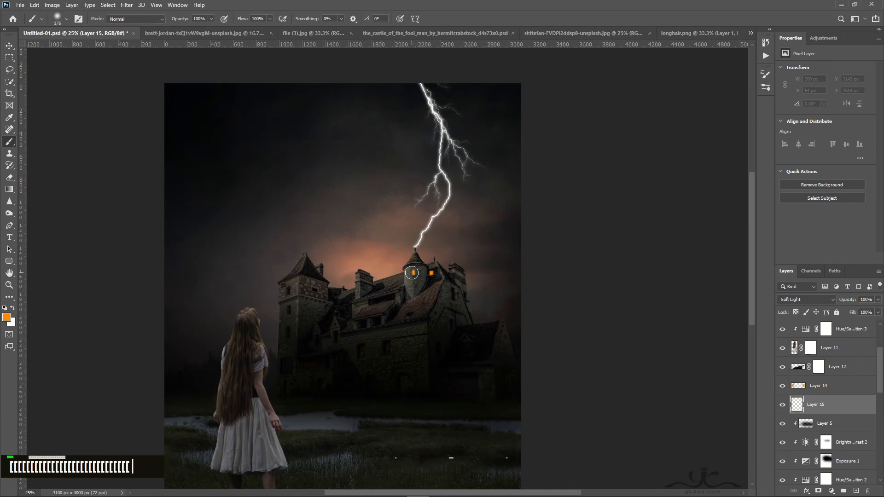
click(413, 273)
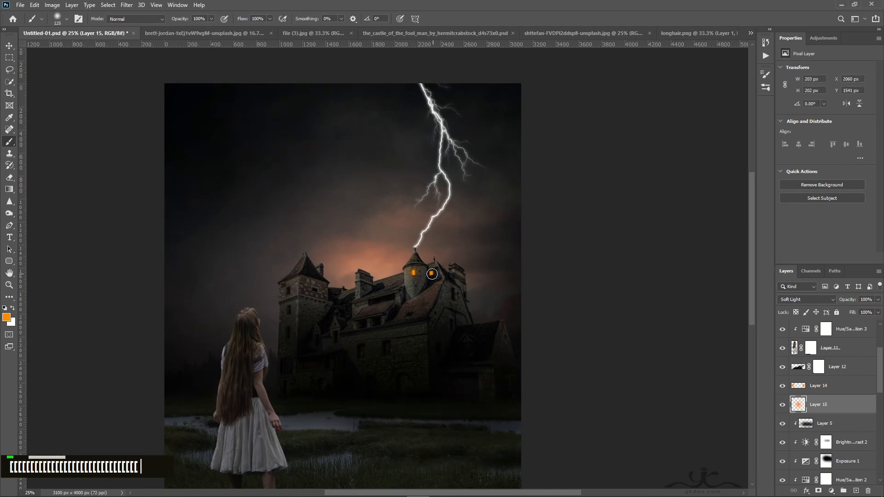
click(432, 274)
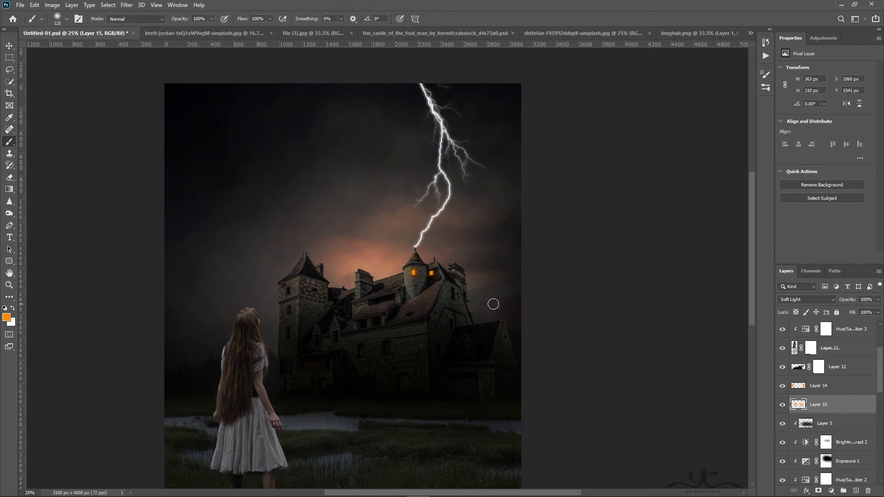
Step: Add a new layer above the lightning layer and clip it to the lightning
scroll(825, 378, up, 4)
click(828, 329)
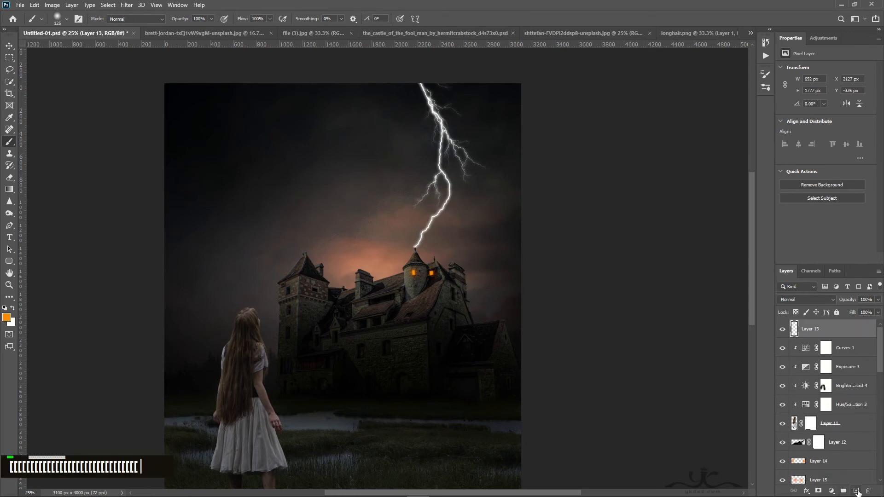
click(856, 491)
alt+click(856, 339)
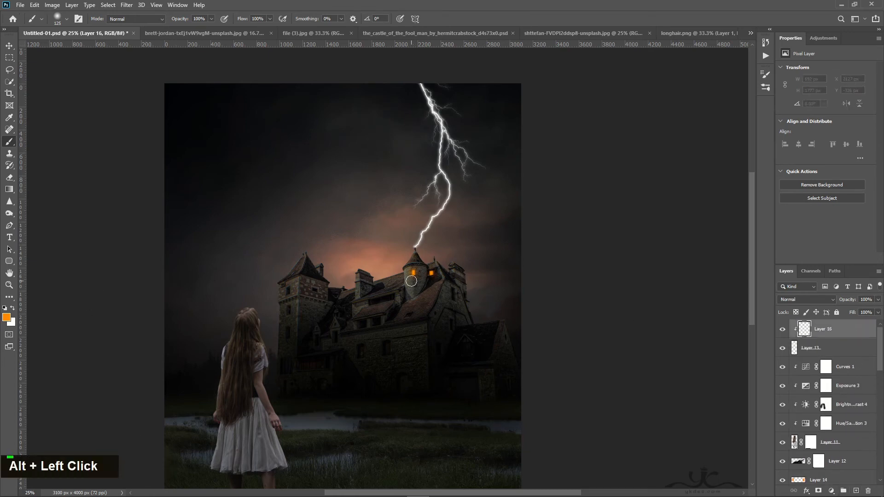
Step: Tint the lower end of the lightning orange at the turret's tip with a 700 px soft brush
key(bracketright)
key(bracketright)
key(bracketright)
key(bracketright)
key(bracketright)
key(bracketright)
key(bracketright)
key(bracketright)
key(bracketright)
click(412, 266)
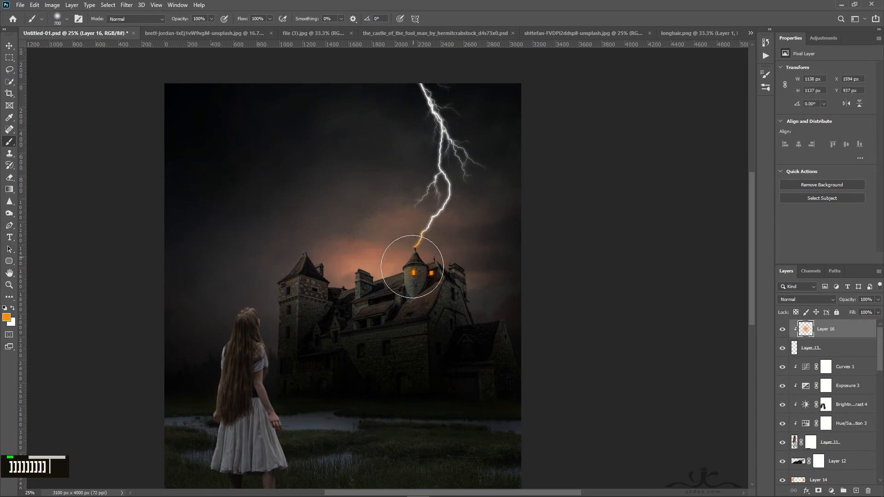
Step: Set the lightning's orange tint layer to 74% opacity
key(v)
click(879, 300)
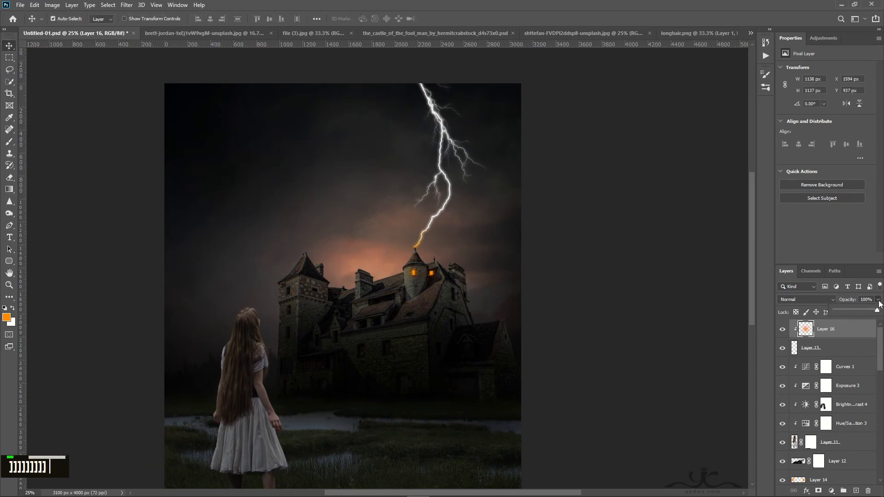
drag(878, 310, 867, 311)
key(ctrl+minus)
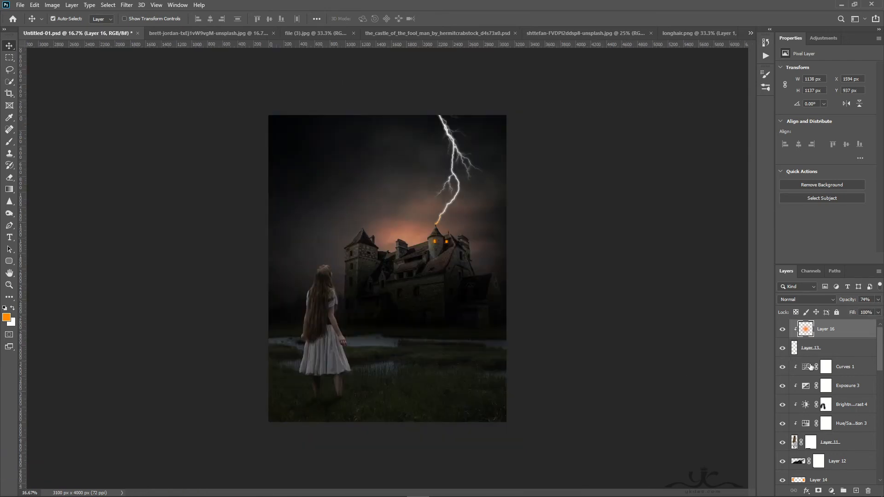
Step: Add a new top layer and stamp black birds above the castle roof with the 395 bird brush at 150 px
scroll(458, 286, up, 3)
scroll(457, 286, down, 1)
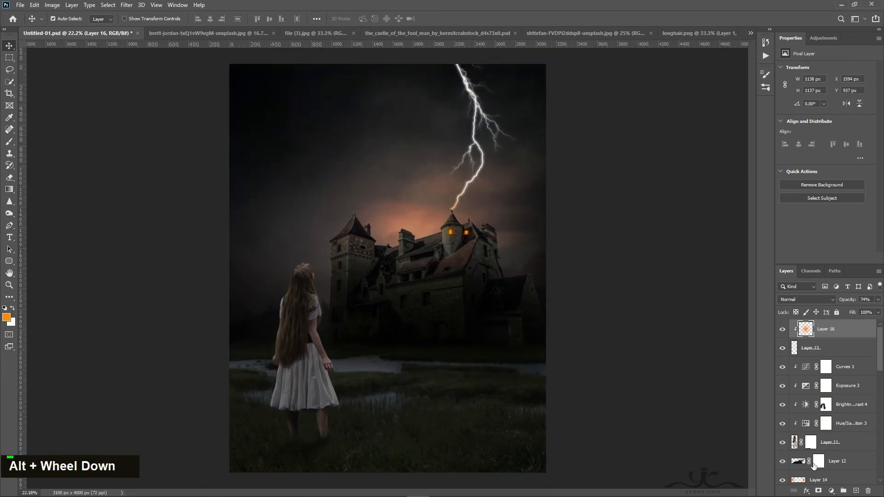
click(856, 491)
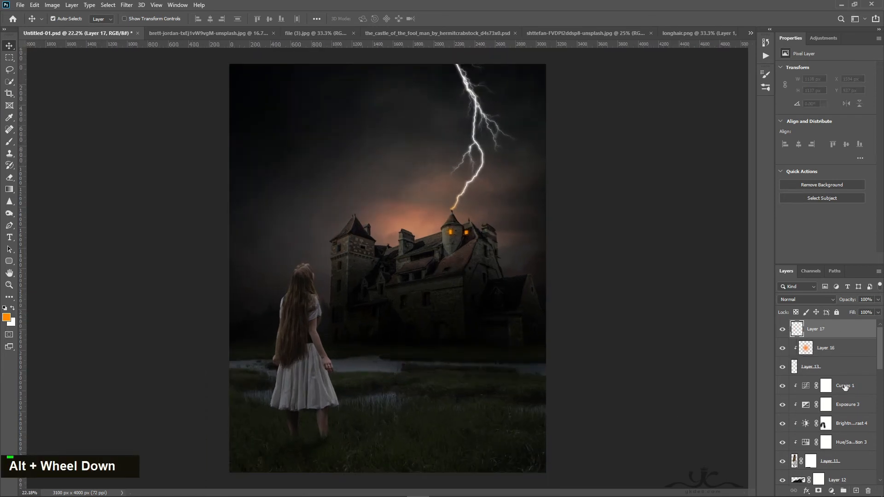
click(9, 142)
click(5, 308)
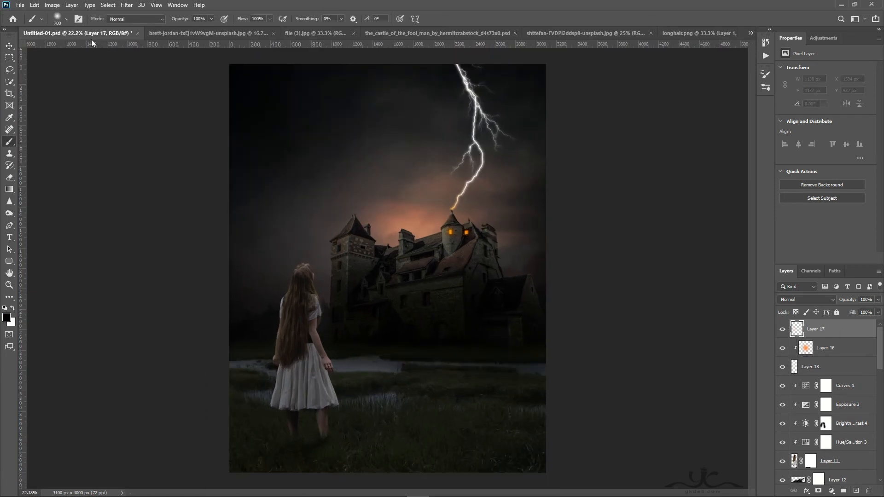
click(59, 19)
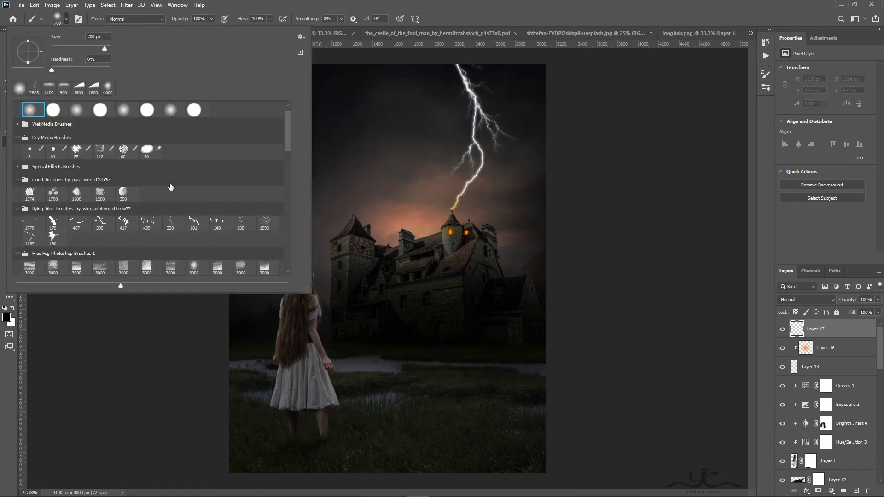
double_click(103, 224)
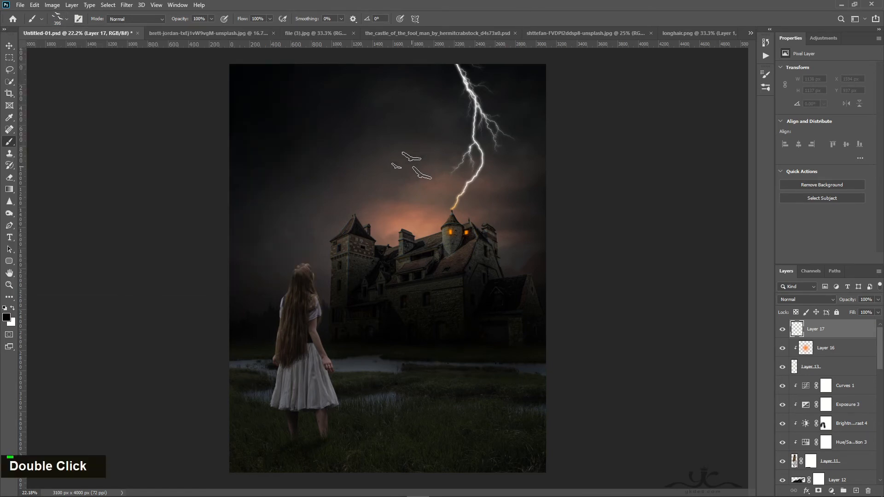
key(bracketleft)
key(bracketleft)
key(bracketleft)
key(bracketleft)
key(bracketleft)
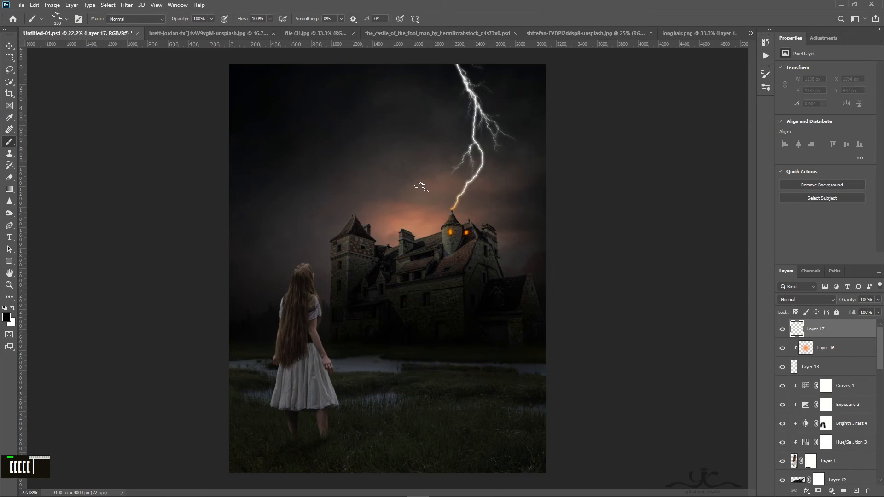
click(422, 187)
Step: Stamp a pair of black birds above the castle's right side with the 487 bird brush at 150 px
click(67, 18)
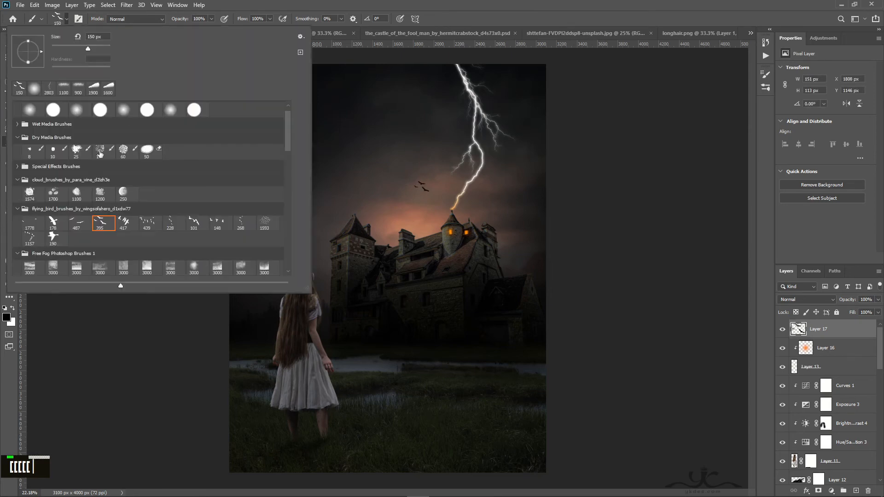
double_click(81, 223)
key(bracketleft)
key(bracketleft)
key(bracketleft)
key(bracketleft)
key(bracketleft)
key(bracketleft)
click(490, 198)
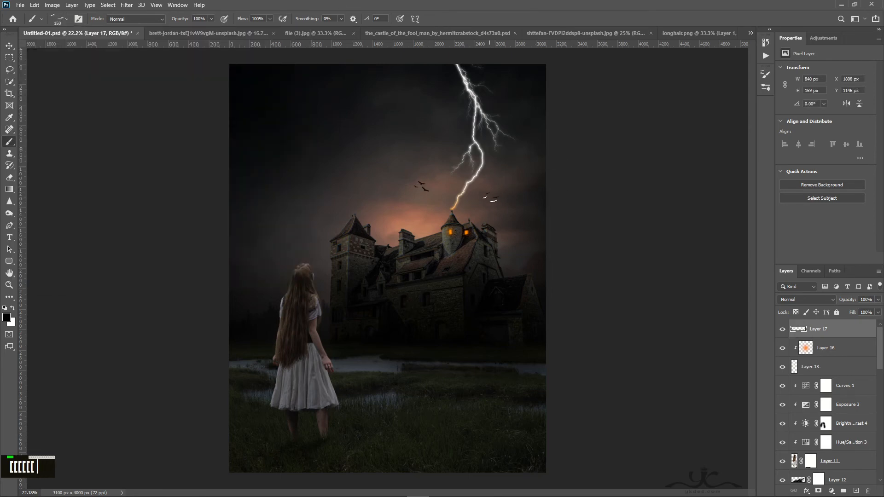
click(67, 19)
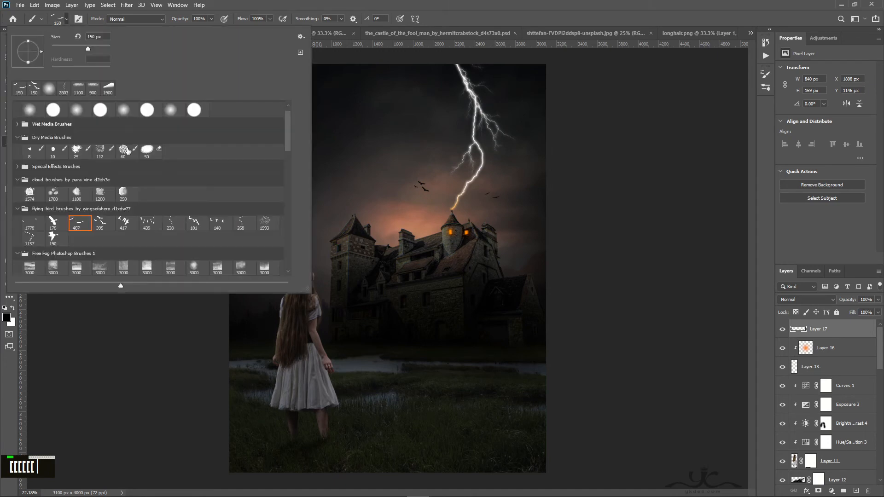
click(101, 223)
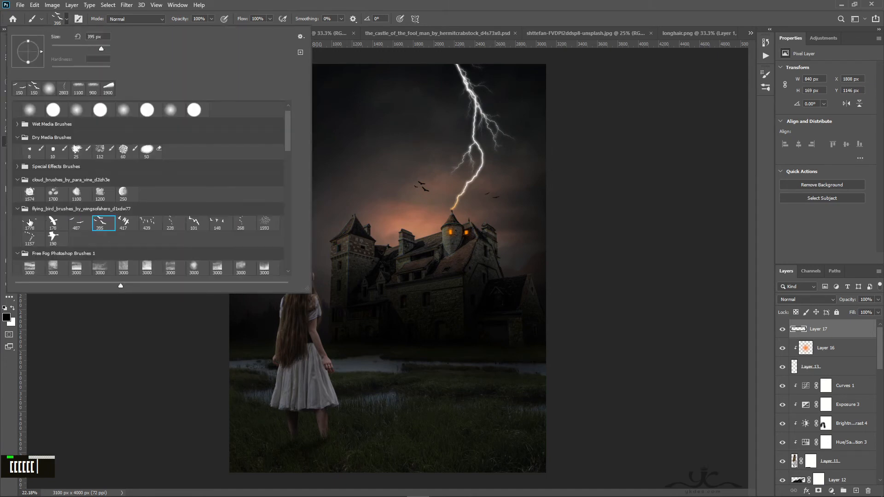
click(30, 223)
key(bracketleft)
key(bracketleft)
key(bracketleft)
key(bracketleft)
key(bracketleft)
key(bracketleft)
key(bracketleft)
key(bracketleft)
key(bracketleft)
key(bracketleft)
key(bracketleft)
key(bracketleft)
key(bracketleft)
key(bracketleft)
Step: Stamp a pair of birds high in the sky left of the lightning with the 487 bird brush at 150 px
double_click(76, 222)
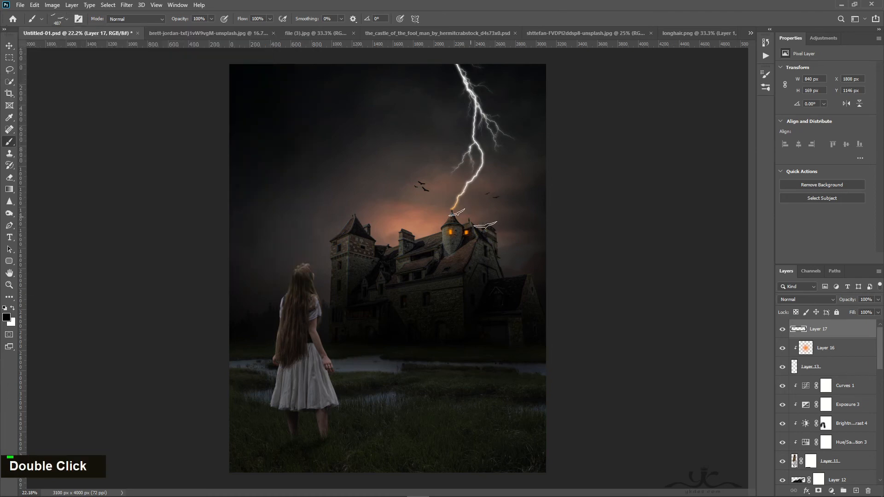
key(bracketleft)
key(bracketleft)
key(bracketleft)
key(bracketleft)
key(bracketleft)
key(bracketleft)
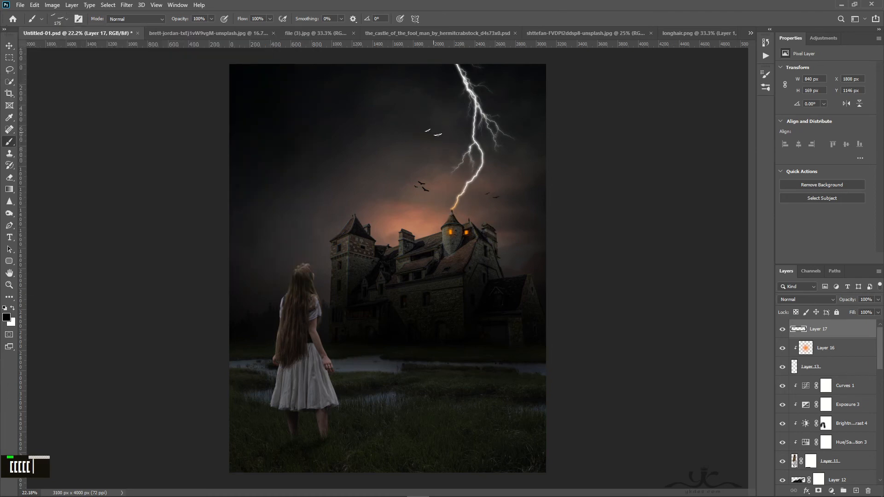
Step: Stamp birds in the sky right of the lightning with the 395 bird brush at 125 px
click(54, 20)
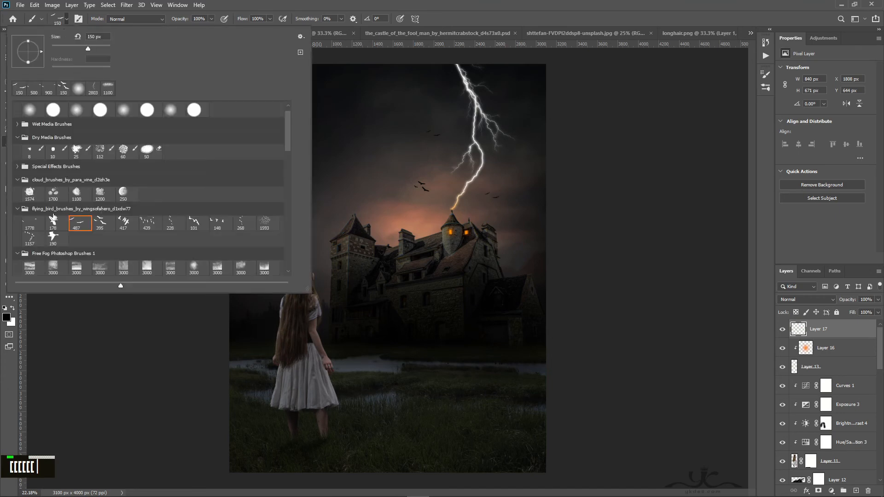
double_click(103, 222)
key(bracketleft)
key(bracketleft)
key(bracketleft)
key(bracketleft)
key(bracketleft)
key(bracketleft)
click(510, 165)
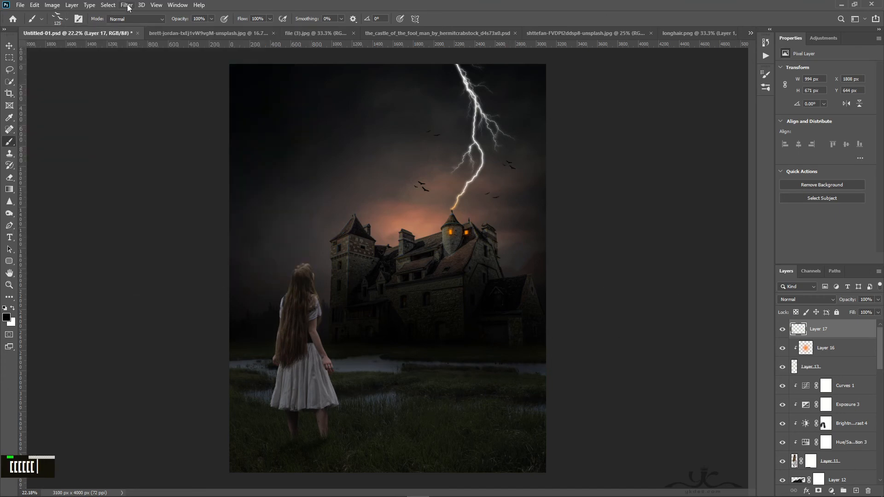
Step: Apply a Gaussian Blur with a 3.5 px radius to the birds layer and set its opacity to 79%
click(127, 7)
mouse_move(184, 117)
click(258, 144)
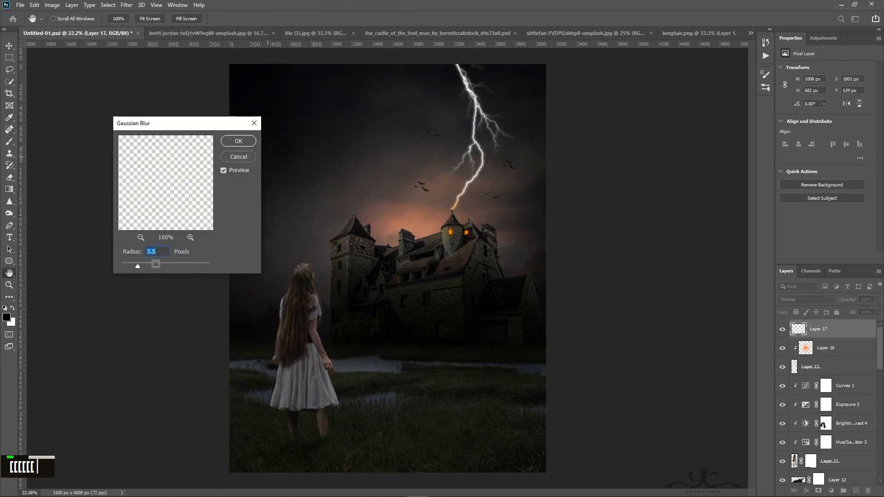
click(242, 141)
click(879, 299)
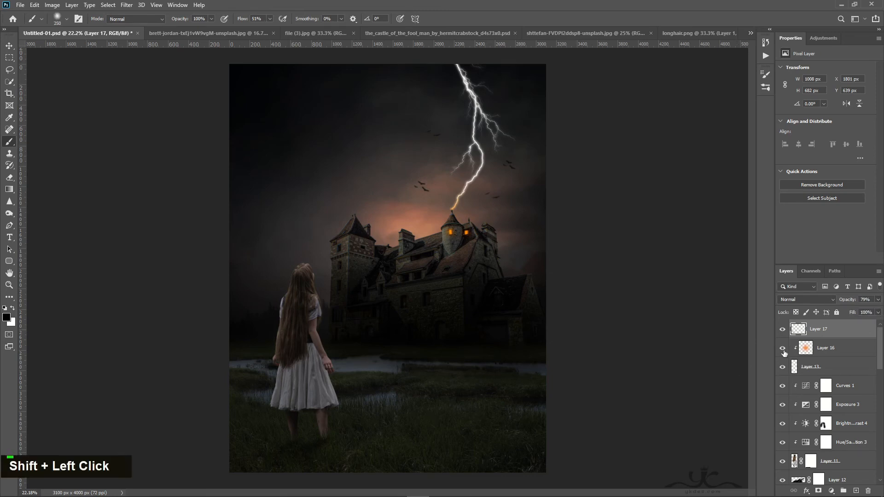
click(783, 350)
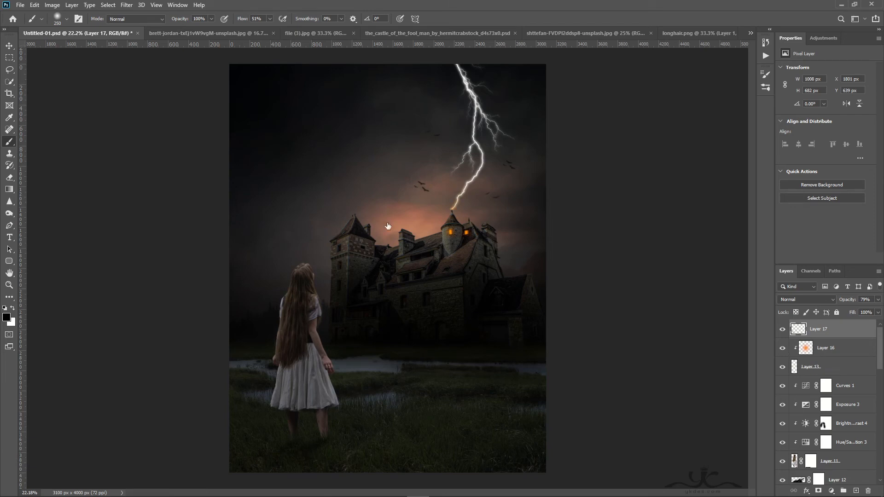
Step: Check the sky glow on the Overlay layer, Layer 9, by toggling its visibility, and delete that layer
scroll(824, 414, down, 3)
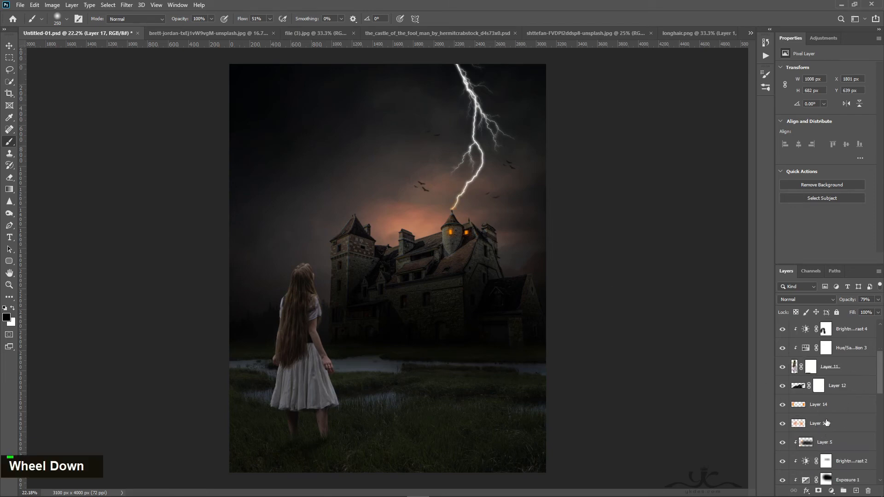
scroll(827, 423, down, 5)
click(789, 423)
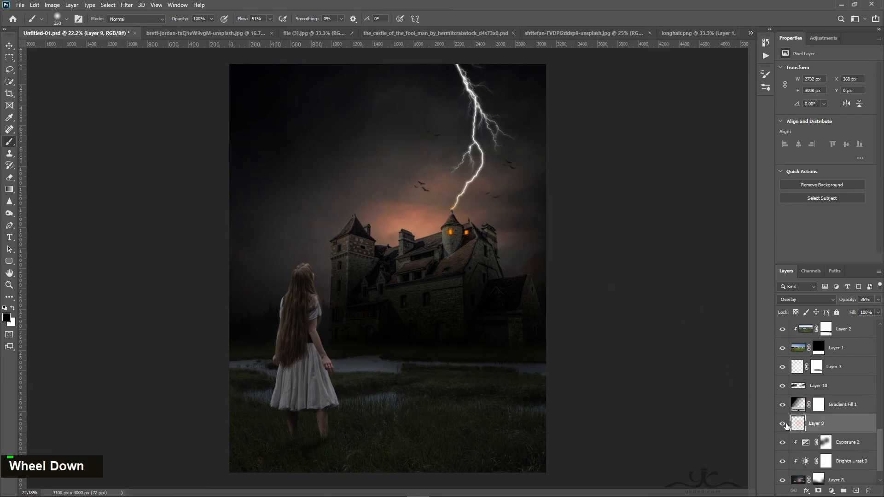
click(783, 424)
click(783, 425)
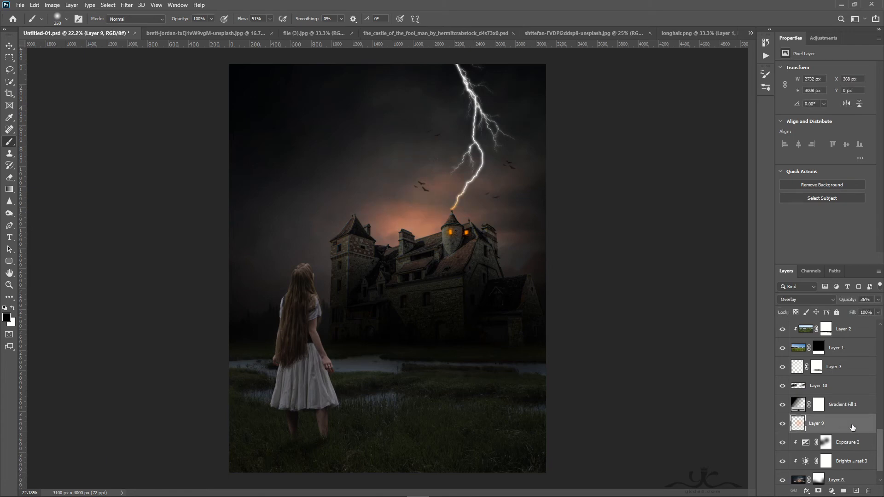
drag(853, 428, 868, 491)
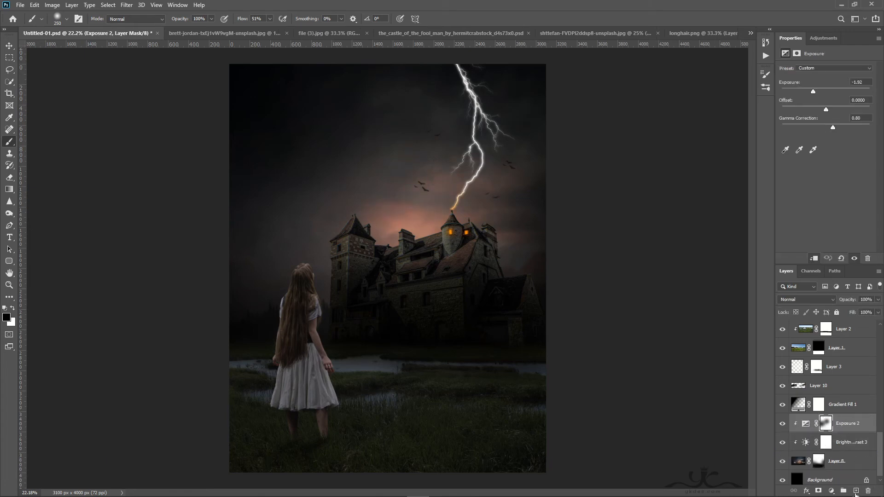
Step: Add a new layer above Exposure 2 and choose a saturated orange-red as the foreground colour for the Brush
click(856, 492)
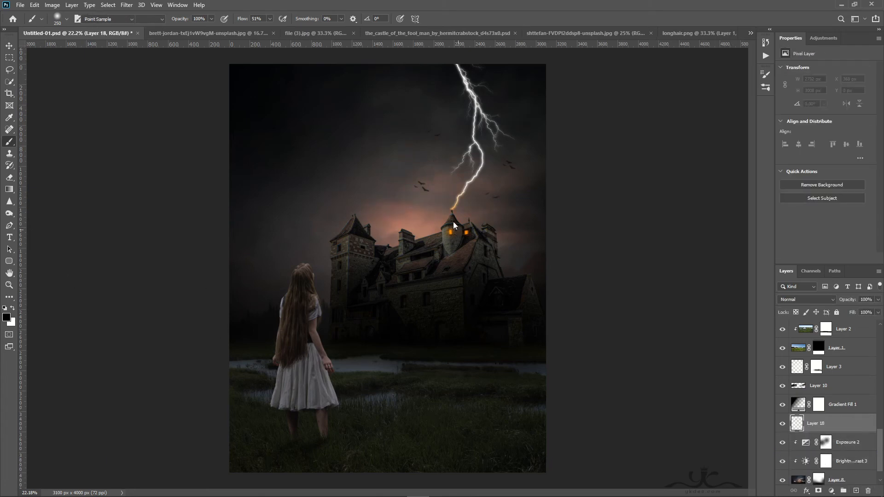
key(n)
click(412, 211)
drag(98, 82, 147, 57)
click(259, 25)
key(b)
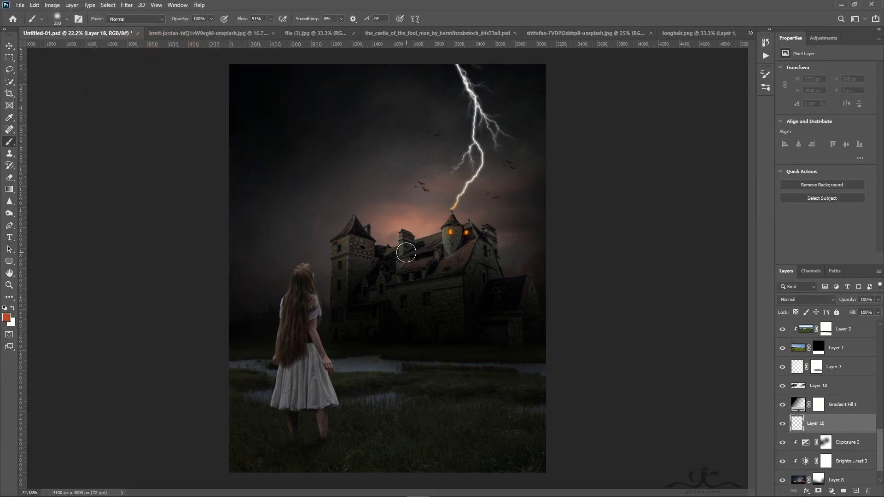
Step: Paint a large orange-red glow in the sky behind the castle with a 1200 px soft brush
key(bracketright)
key(bracketright)
key(bracketright)
key(bracketright)
key(bracketright)
key(bracketright)
key(bracketright)
key(bracketright)
key(bracketright)
key(bracketright)
key(bracketright)
mouse_move(417, 225)
mouse_down()
mouse_move(406, 231)
mouse_move(420, 226)
mouse_up()
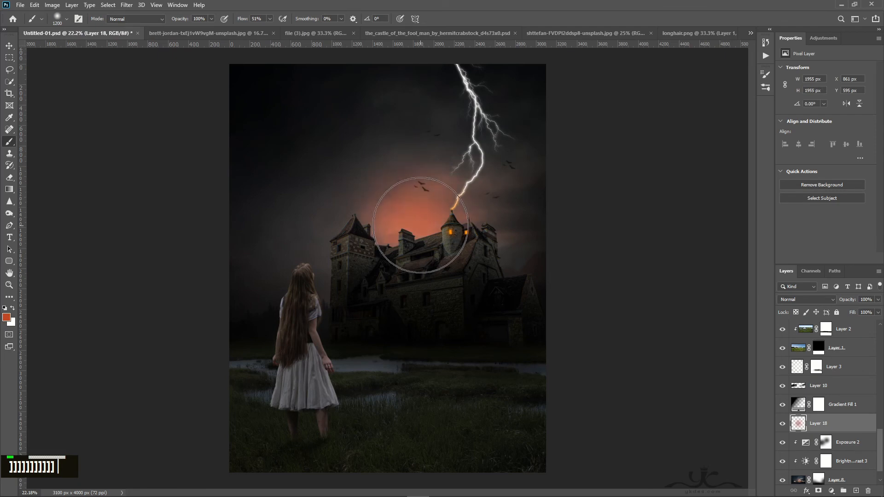
Step: Set the glow layer, Layer 18, to the Overlay blend mode and lower its opacity to 61%
click(9, 45)
click(796, 300)
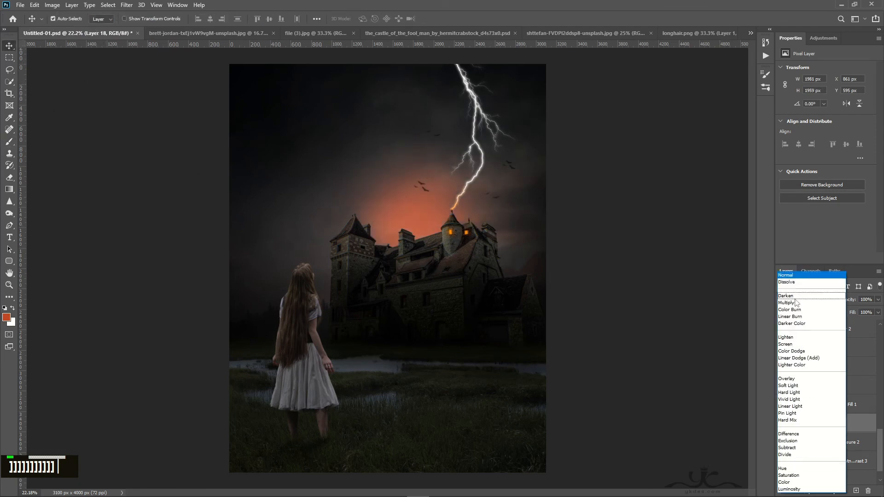
click(795, 379)
click(878, 299)
drag(878, 310, 862, 313)
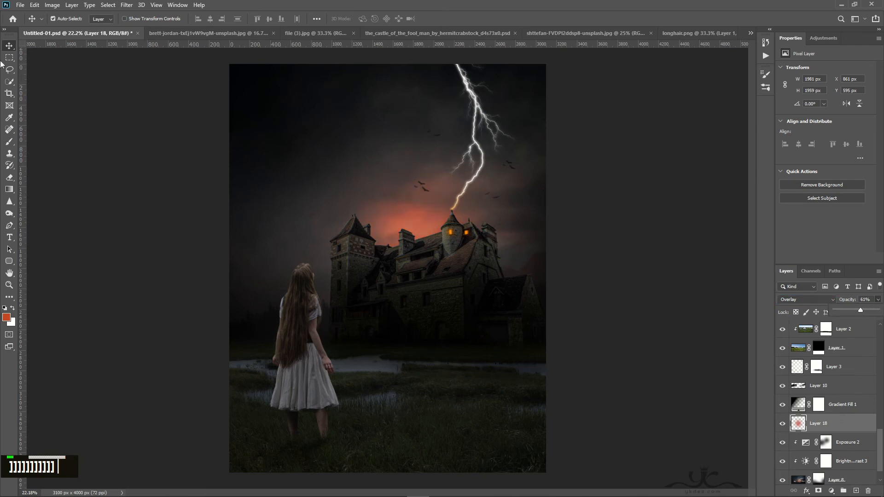
click(9, 46)
Step: Lock the transparent pixels of Layer 16, the lightning-tip glow, and fill it with the orange-red foreground colour
scroll(833, 366, up, 5)
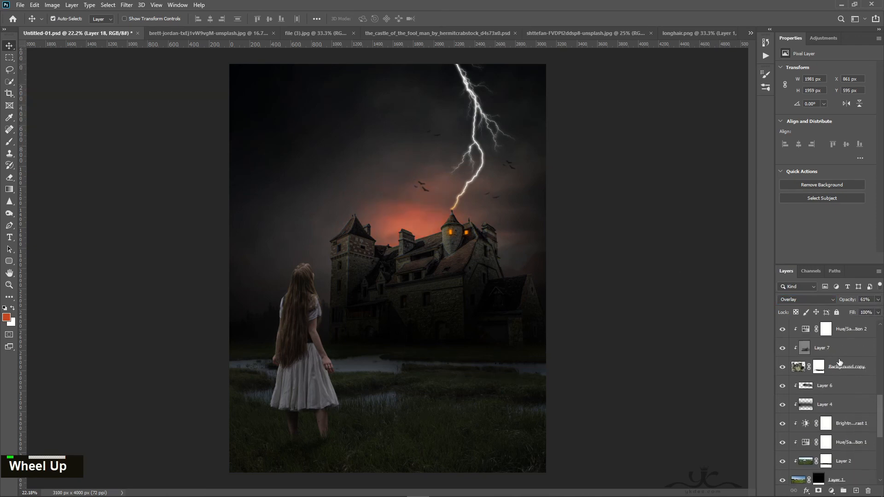
click(825, 351)
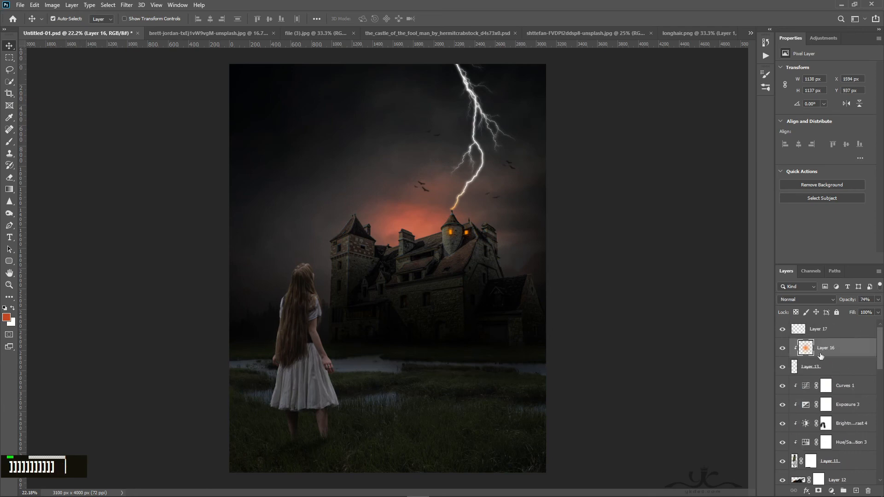
click(795, 313)
key(alt+BackSpace)
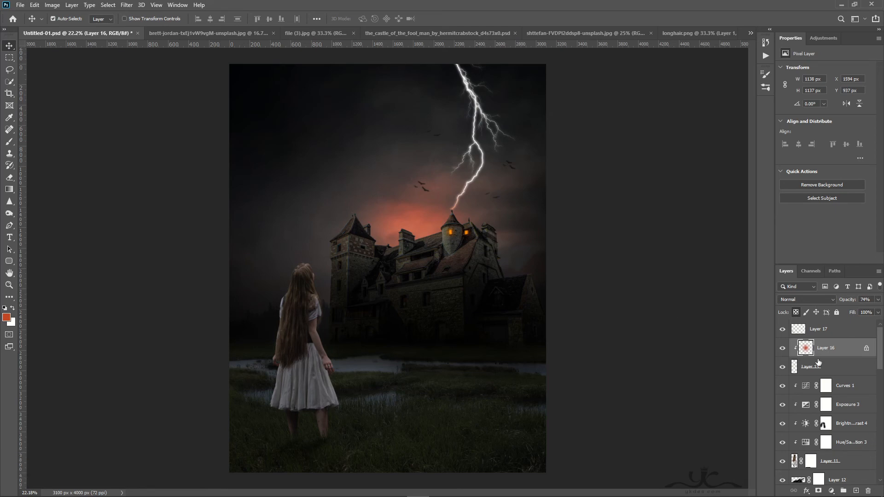
Step: Add a new layer above Layer 17 and stamp all visible layers onto it
scroll(827, 341, up, 1)
click(831, 330)
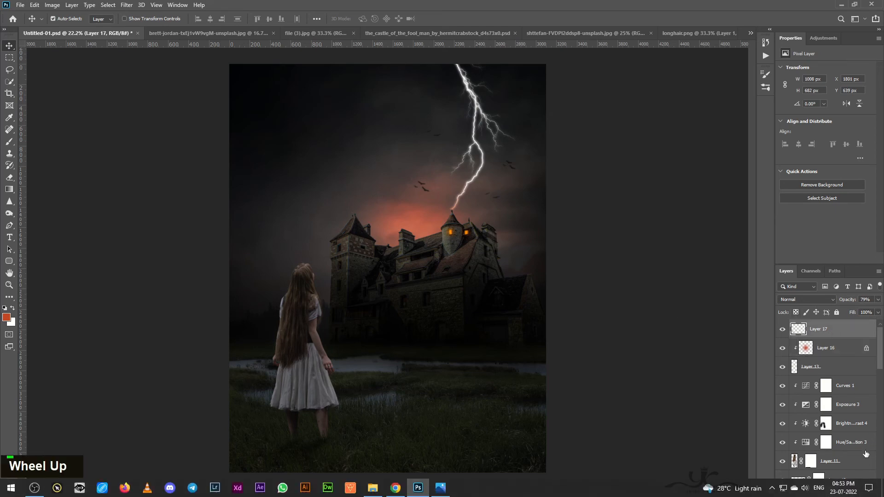
click(857, 492)
key(e)
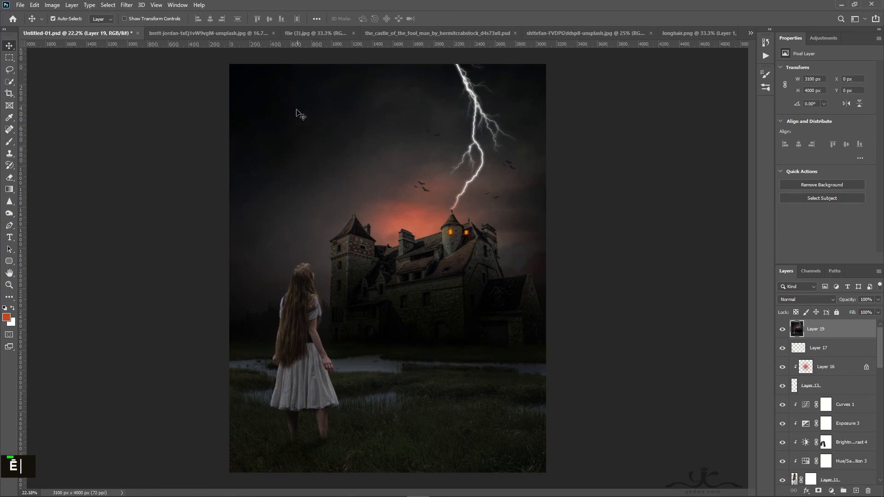
Step: Apply Oil Paint to the stamped layer with all four brush values at 10.0 and shine 1.0, and set its opacity to 53%
click(127, 5)
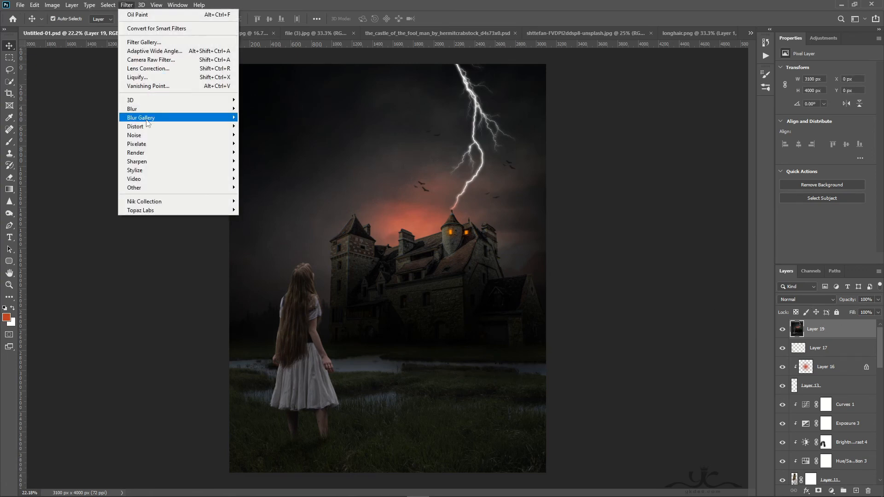
mouse_move(154, 171)
click(258, 205)
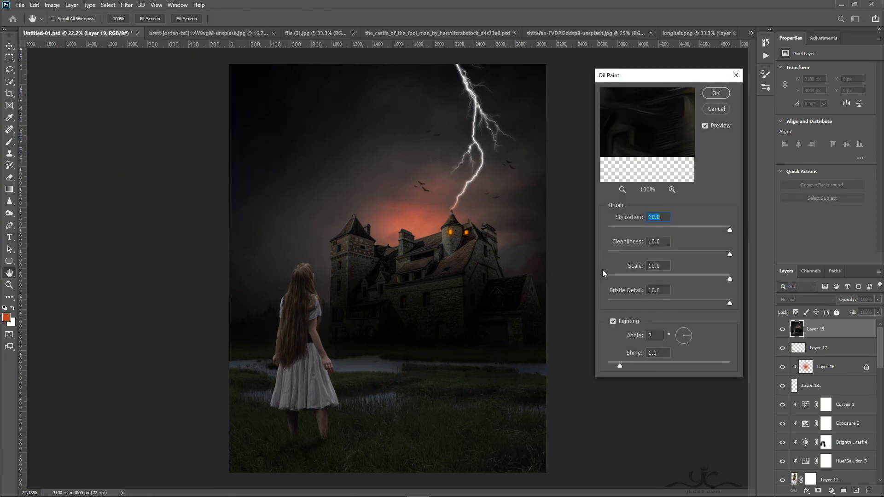
click(715, 94)
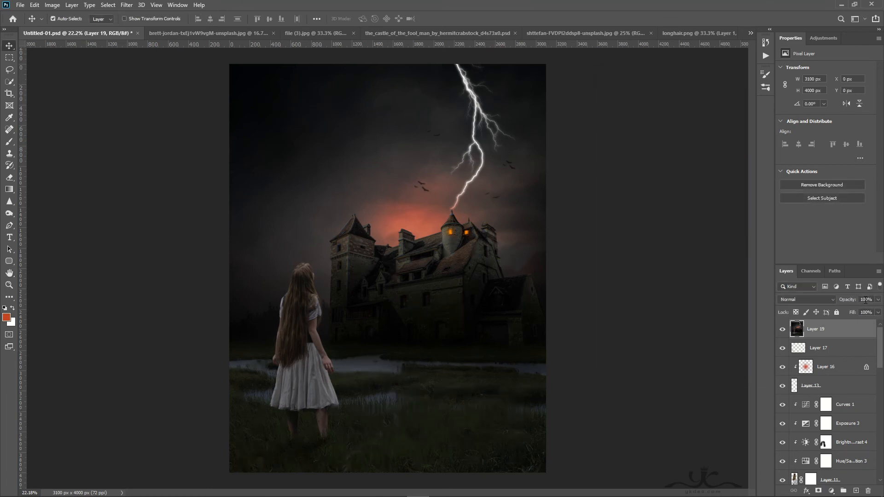
click(879, 299)
drag(879, 310, 855, 312)
Step: Add a layer mask to Layer 19 and paint black over the sky with the 1200 px soft brush
click(828, 337)
click(823, 491)
key(b)
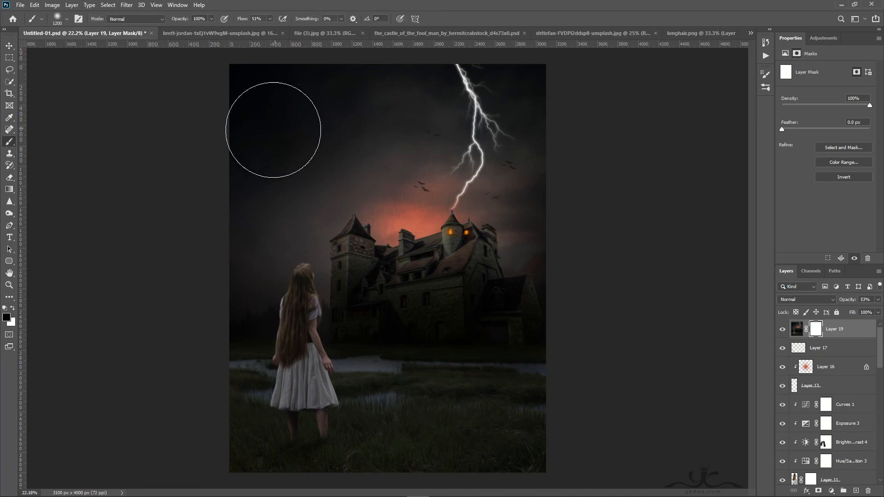
mouse_move(303, 186)
mouse_down()
mouse_move(306, 123)
mouse_move(260, 180)
mouse_move(299, 235)
mouse_move(341, 251)
mouse_move(367, 193)
mouse_move(475, 140)
mouse_move(537, 190)
mouse_move(596, 266)
mouse_move(556, 210)
mouse_move(513, 90)
mouse_move(432, 92)
mouse_move(375, 195)
mouse_up()
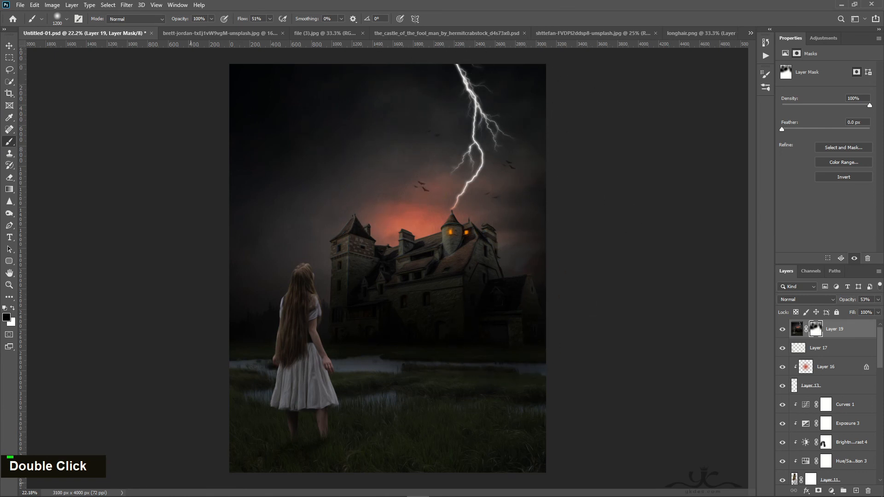
Step: Reduce the brush to 300 px and mask the oil paint effect from parts of the castle roofline
key(bracketleft)
key(bracketleft)
key(bracketleft)
key(bracketleft)
key(bracketleft)
key(bracketleft)
key(bracketleft)
key(bracketleft)
key(bracketleft)
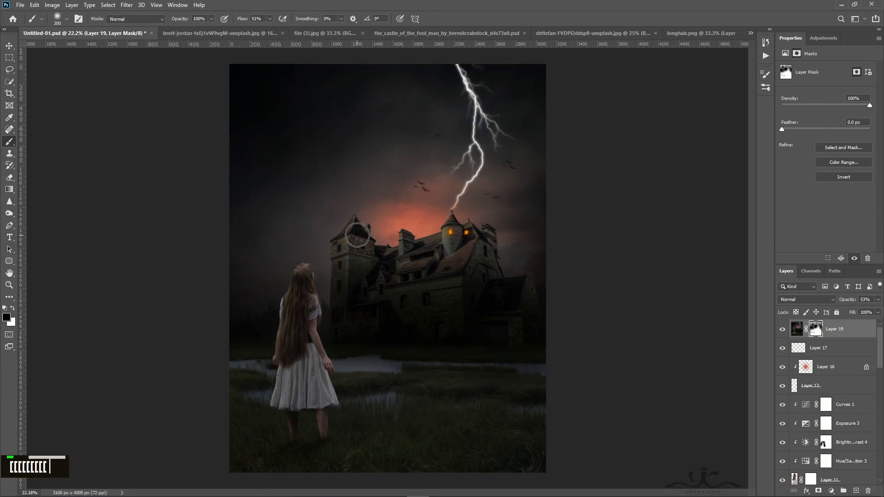
double_click(490, 257)
click(9, 46)
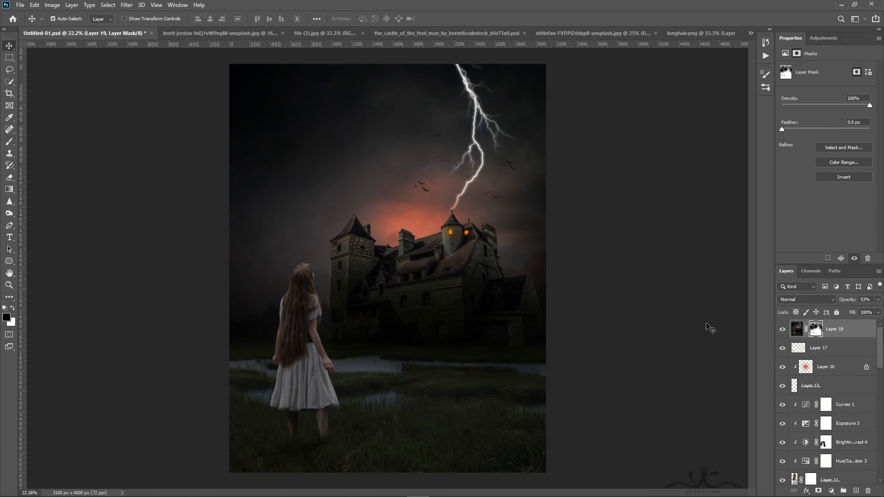
Step: Add a Brightness/Contrast adjustment layer above Layer 19 with brightness 21 and contrast 18
click(839, 491)
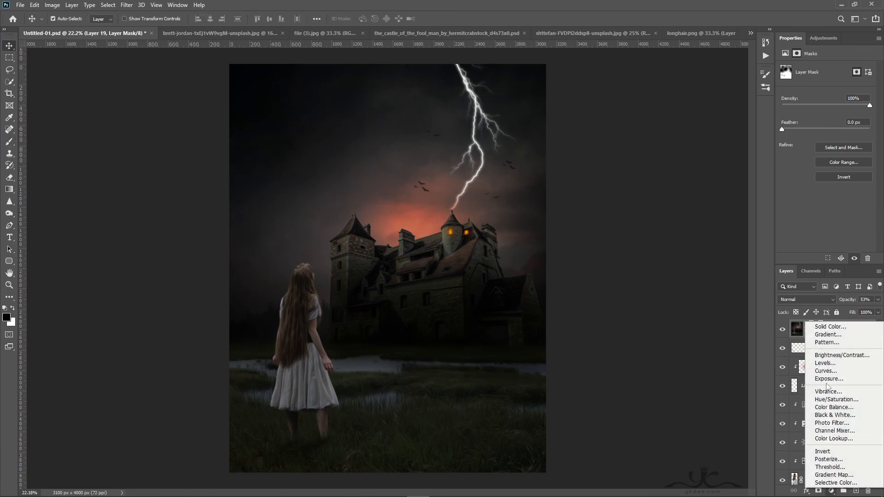
click(829, 358)
drag(827, 94, 833, 95)
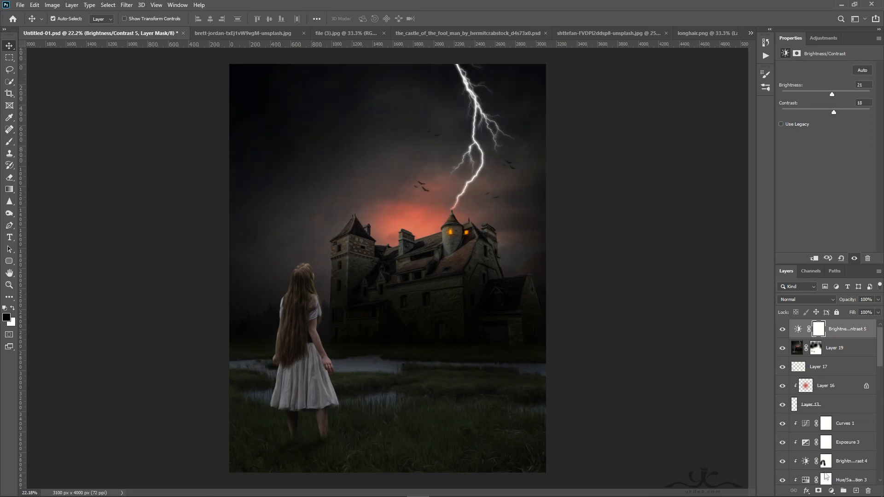
Step: Add a Curves adjustment with lifted blacks and a midpoint at input 133, output 119, reduce its opacity to about 30%, and compare its effect
click(832, 492)
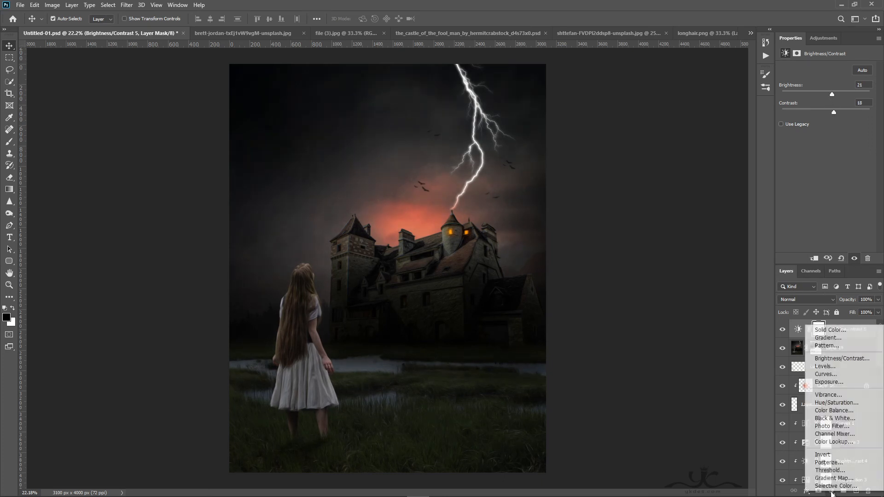
click(835, 376)
drag(803, 159, 839, 131)
click(835, 126)
drag(879, 299, 852, 314)
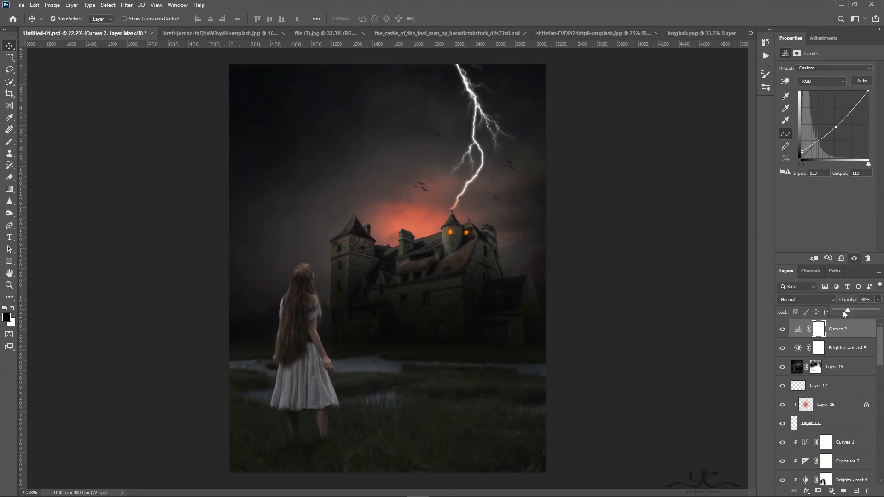
click(784, 332)
click(784, 331)
Step: Stamp all visible layers onto a new layer above Curves 2 and apply the Topaz Detail 3 filter to it
click(856, 491)
key(ctrl+alt+shift+e)
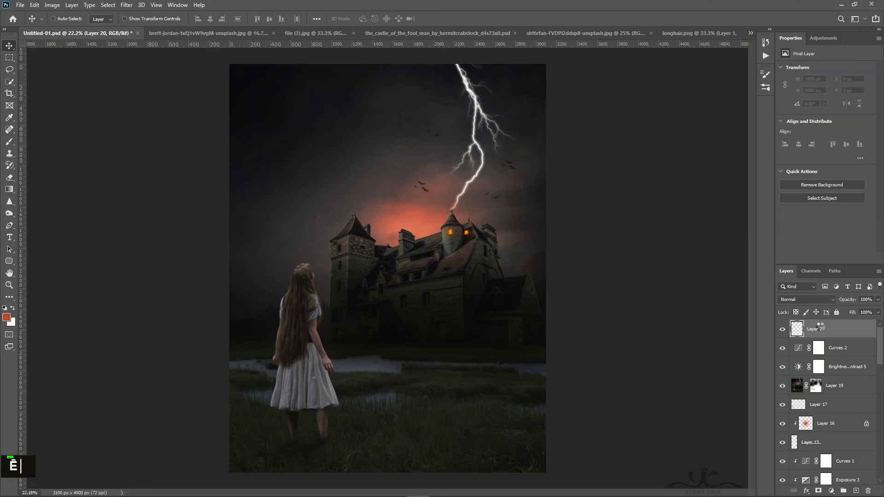
click(127, 5)
mouse_move(183, 211)
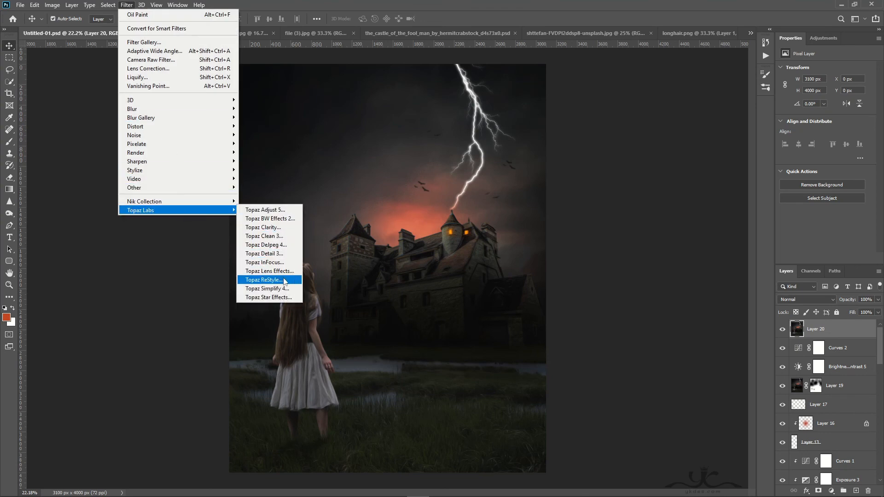
click(273, 253)
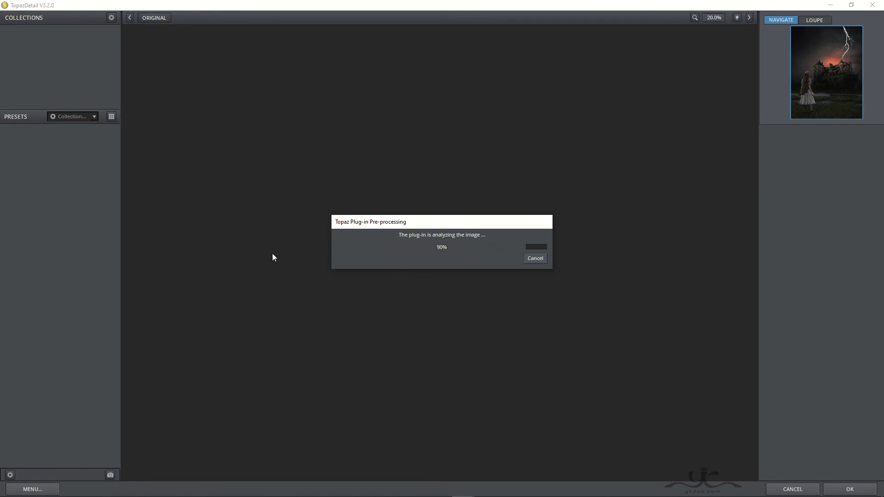
click(274, 363)
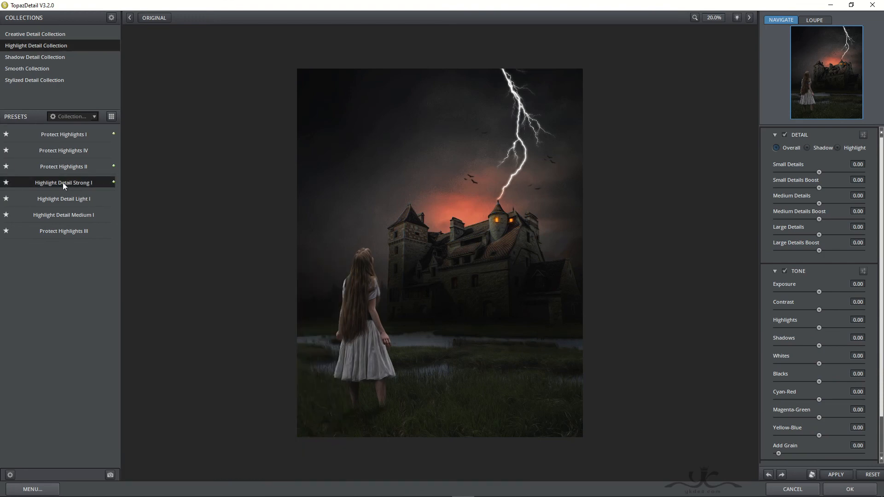
click(833, 491)
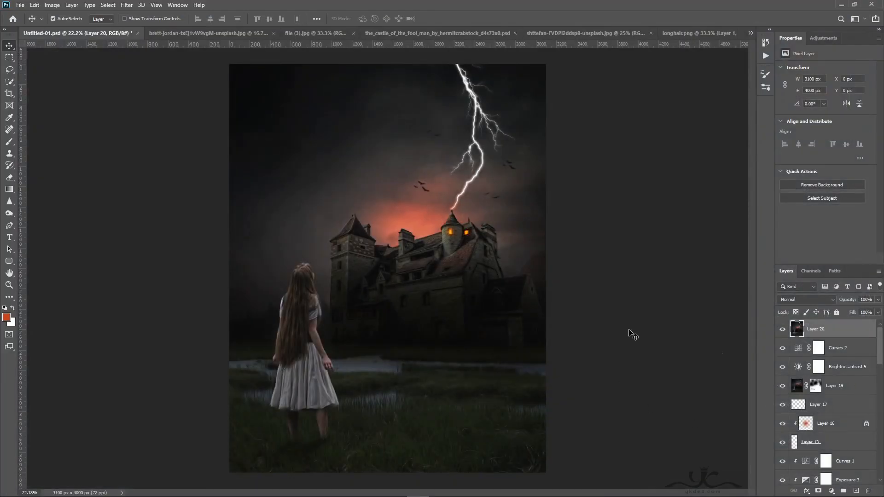
Step: Open Color Efex Pro 4 on Layer 20 with the Brilliance / Warmth filter at 20% saturation and -39% warmth
click(126, 5)
mouse_move(158, 205)
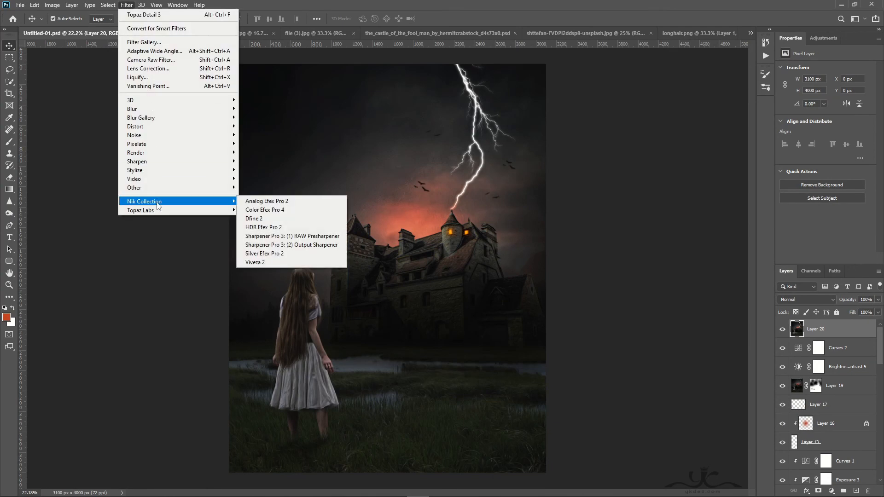
click(271, 210)
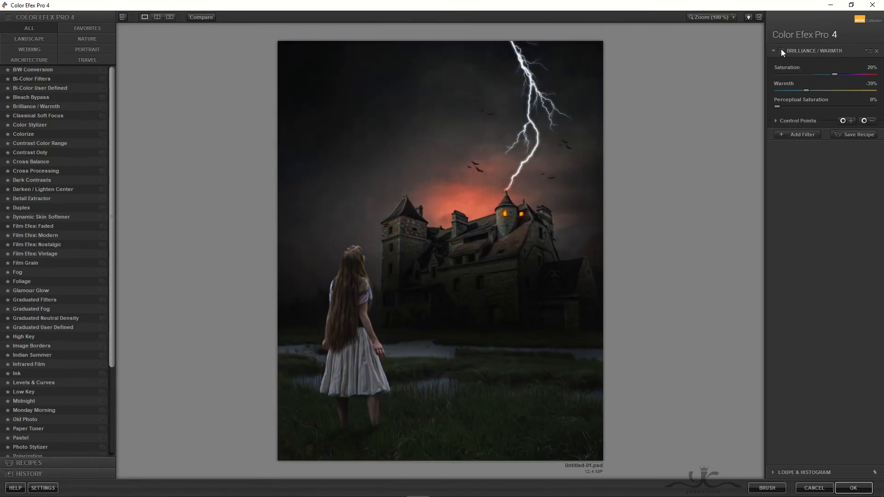
Step: Add a Cross Processing filter using method L03 at 9% strength
click(800, 135)
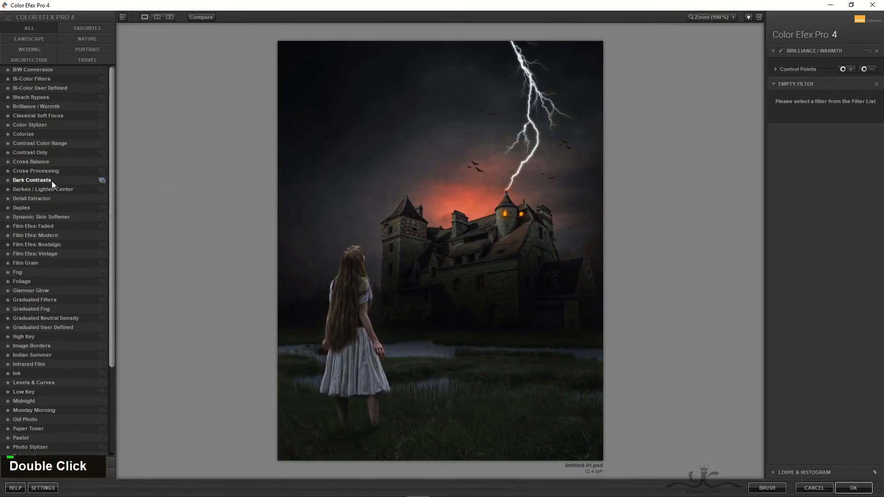
double_click(42, 173)
click(848, 85)
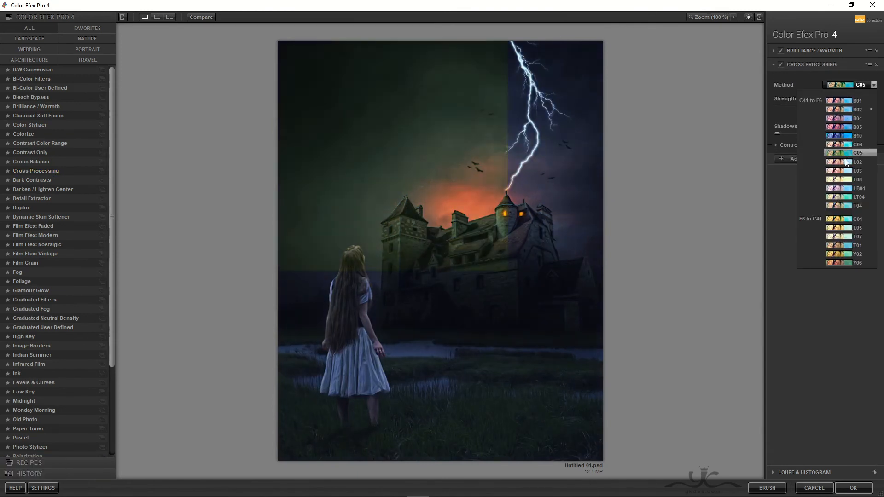
click(846, 172)
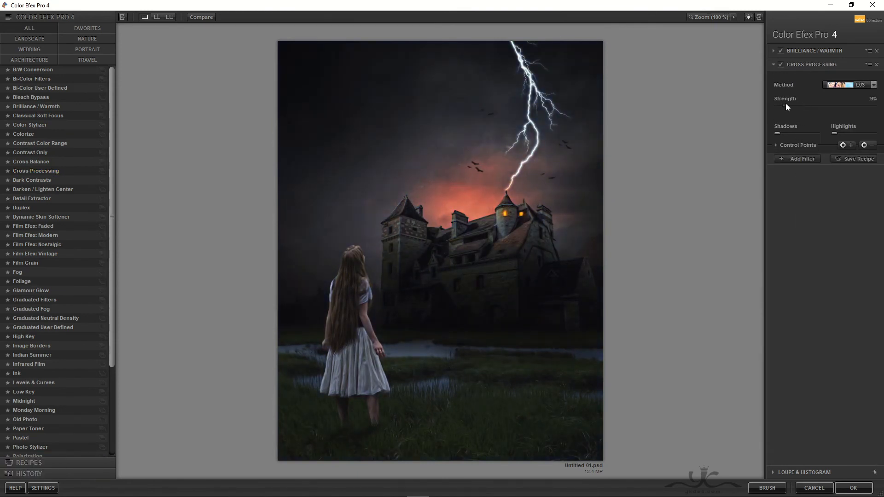
Step: Add a Glamour Glow filter with 14% glow and -6% saturation, and apply the whole filter stack to the image
click(797, 159)
click(31, 291)
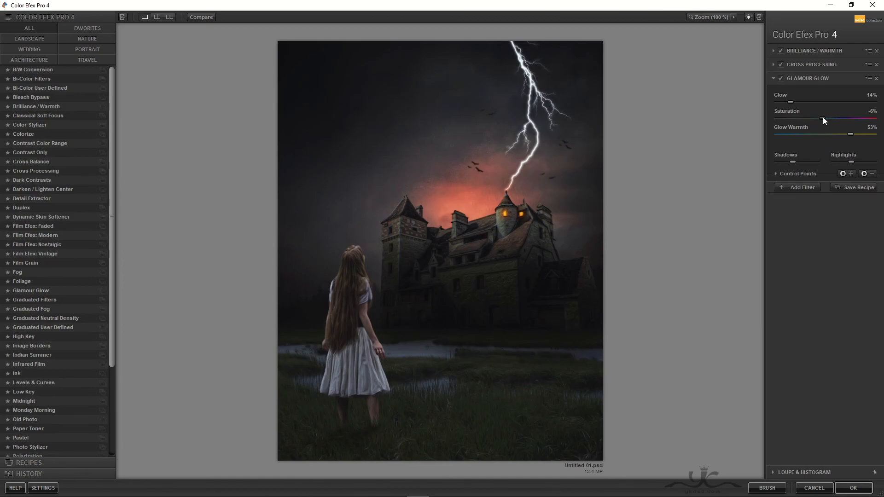
click(854, 488)
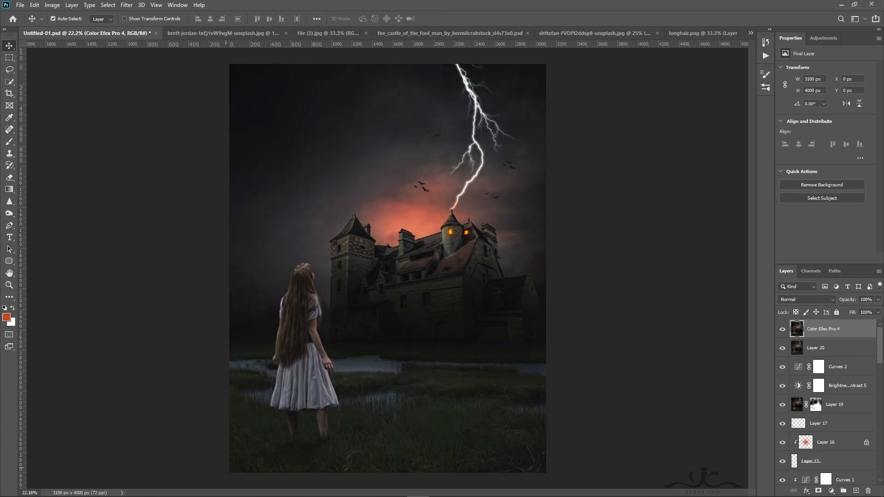
Step: Add a Color Balance adjustment with midtones at -3, -14 and +16, set its opacity to 54%, and compare its effect
click(832, 491)
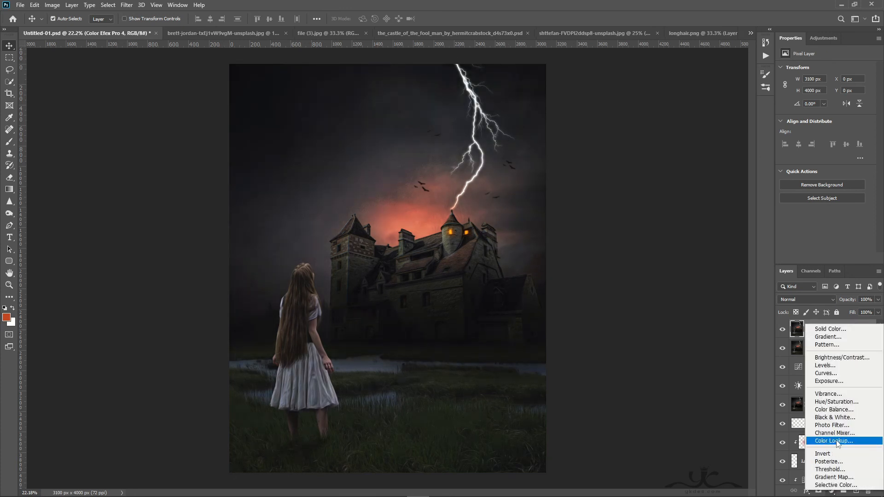
click(838, 410)
drag(813, 120, 818, 120)
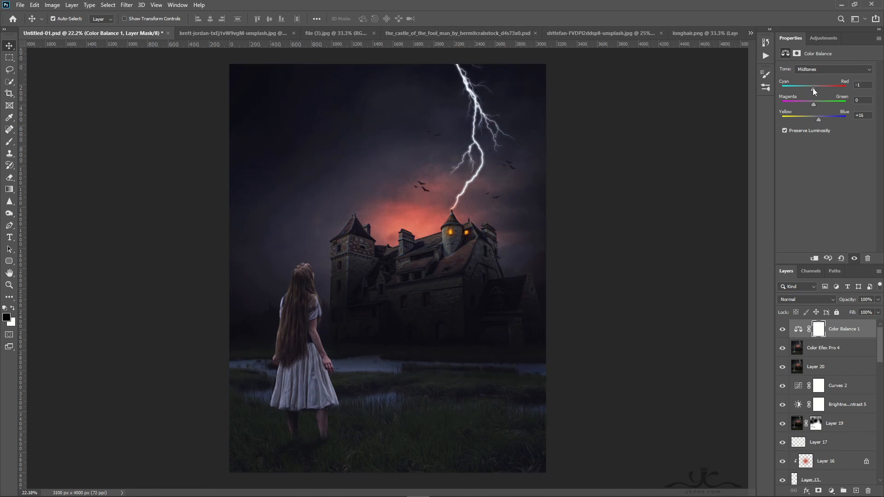
drag(813, 88, 808, 104)
click(877, 300)
drag(869, 312, 858, 313)
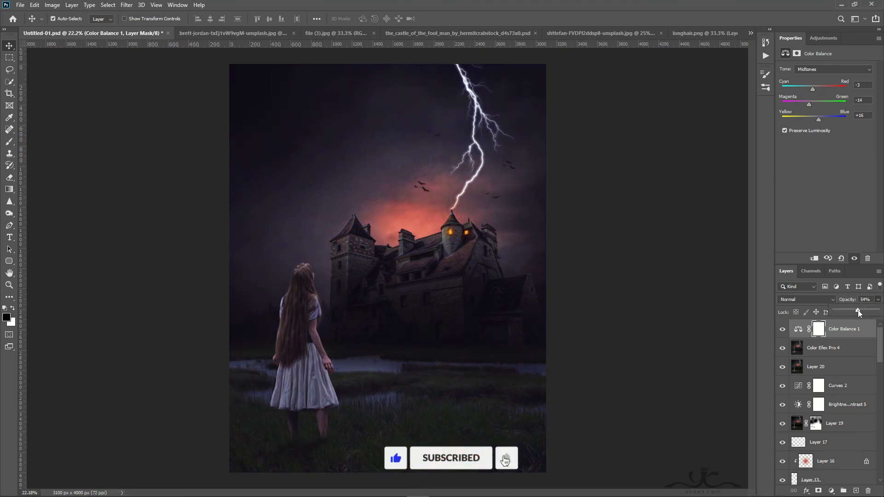
click(782, 331)
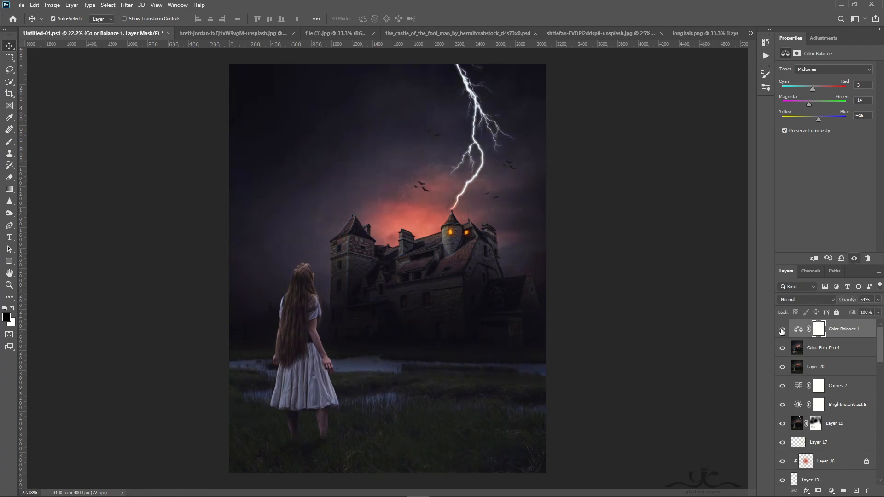
Step: Add a new layer above Color Balance 1, set its blend mode to Overlay, and fill it with 50% gray
click(856, 491)
click(806, 299)
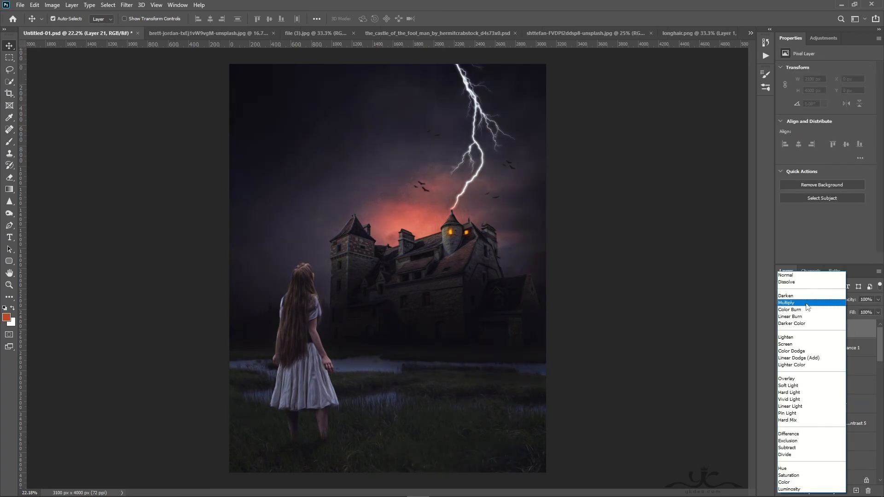
click(804, 379)
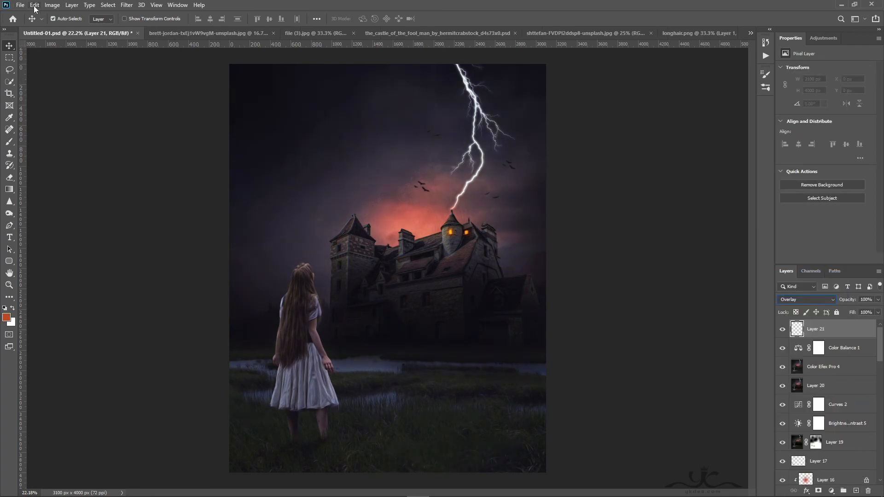
click(34, 5)
click(60, 149)
click(283, 144)
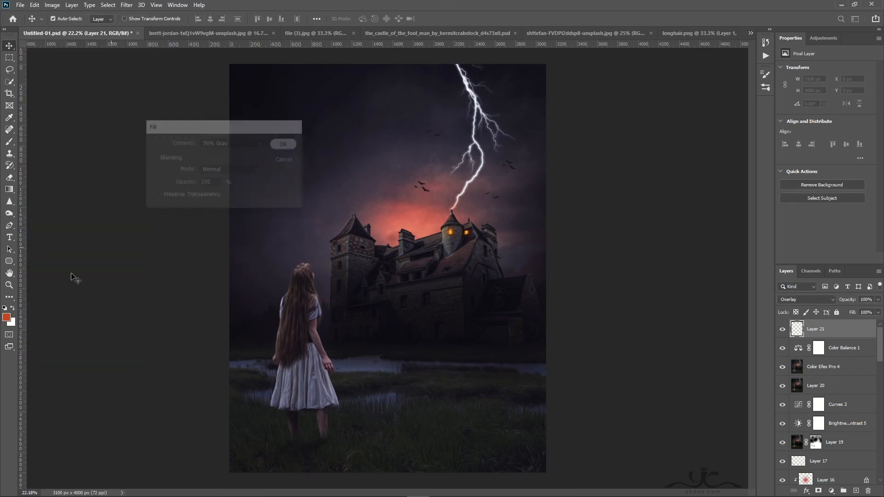
Step: Lighten the water's edge and marsh grass beside the woman on the gray layer with an enlarged Dodge tool, midtones at 34% exposure
right_click(8, 217)
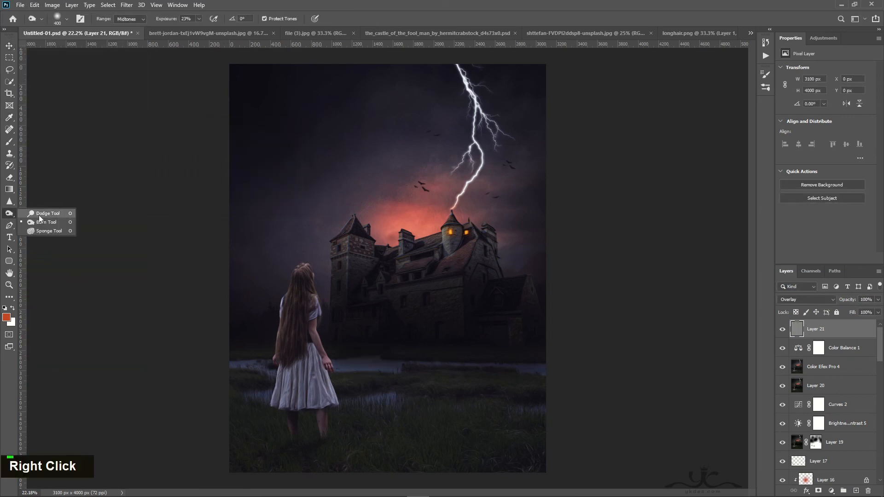
click(39, 215)
key(ctrl+z)
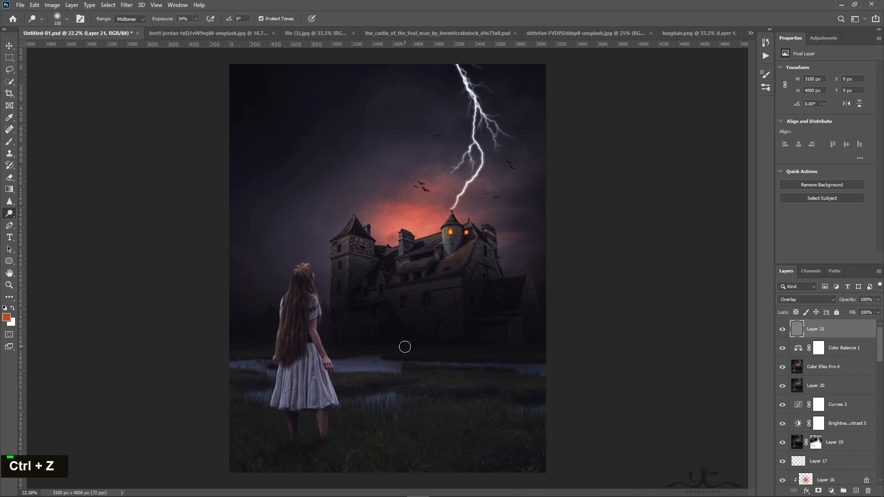
key(])
key(])
key(])
key(])
key(])
key(])
mouse_move(361, 358)
mouse_down()
mouse_move(455, 363)
mouse_move(371, 350)
mouse_move(546, 381)
mouse_move(382, 362)
mouse_up()
mouse_move(360, 381)
mouse_down()
mouse_move(417, 387)
mouse_move(270, 352)
mouse_move(419, 420)
mouse_move(407, 425)
mouse_move(534, 456)
mouse_move(566, 448)
mouse_up()
Step: Darken the grass around the woman's legs on the gray layer with the Burn tool, midtones at 23% exposure
right_click(9, 214)
click(39, 222)
mouse_move(278, 457)
mouse_down()
mouse_move(261, 471)
mouse_move(269, 387)
mouse_up()
key([)
key([)
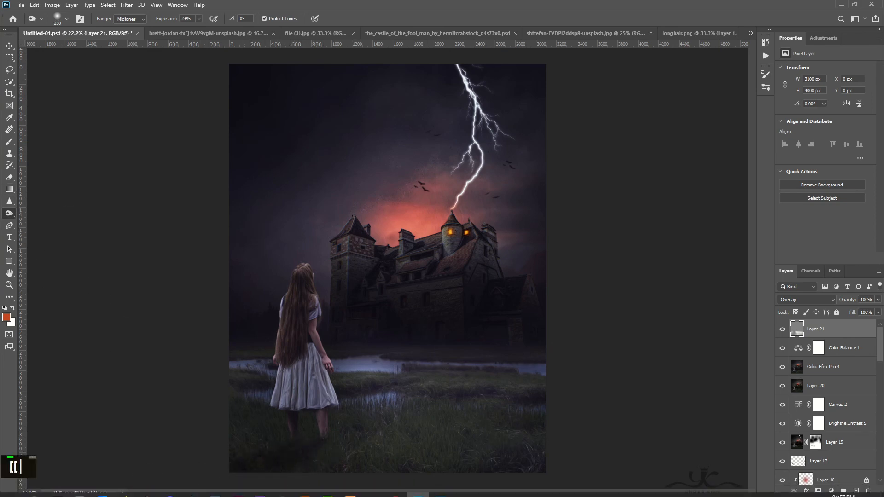
Step: Reduce the opacity of the dodge-and-burn gray layer to 77%
click(8, 46)
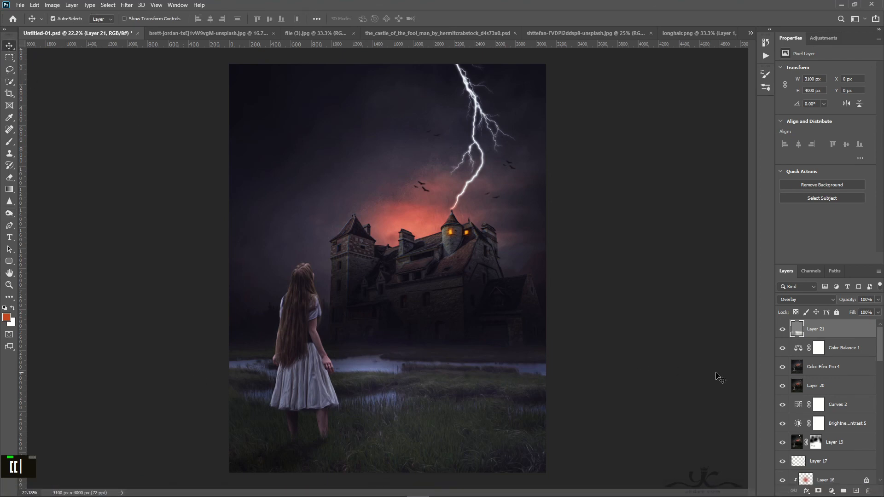
click(879, 300)
drag(872, 313, 869, 315)
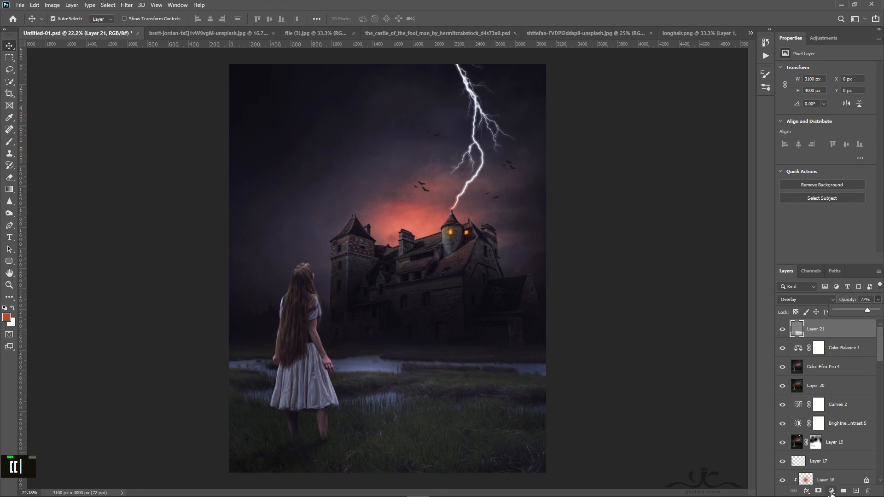
Step: Add a Brightness/Contrast adjustment above the gray layer with brightness 20 and contrast -8
click(832, 492)
click(823, 360)
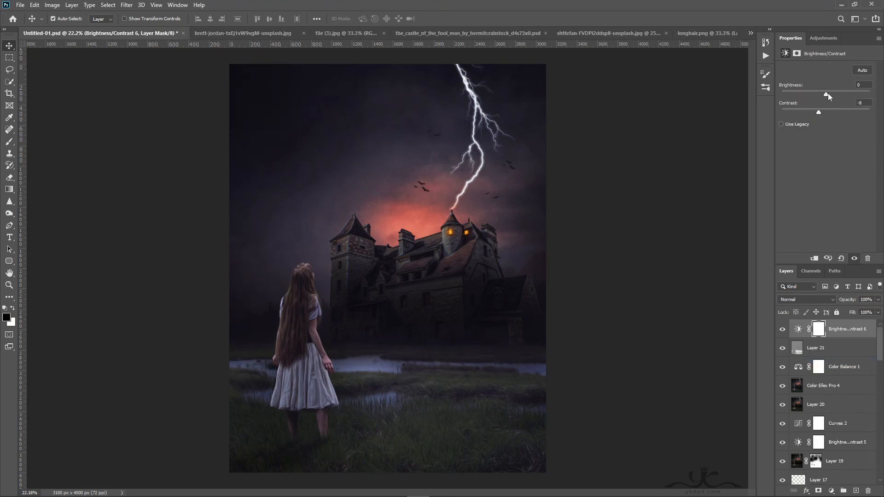
drag(828, 94, 834, 95)
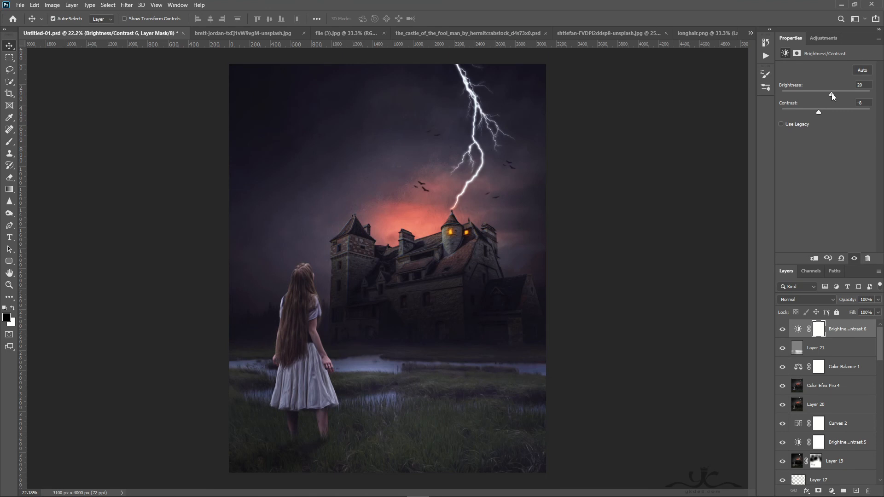